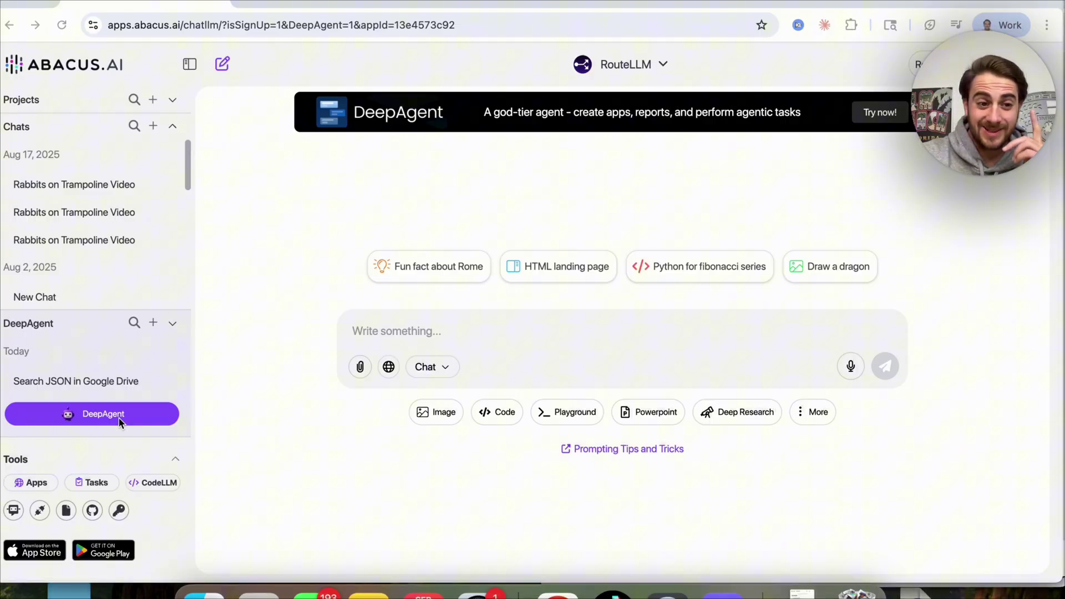
Step: Start a new DeepAgent task from the left sidebar to reach the empty prompt page
click(104, 419)
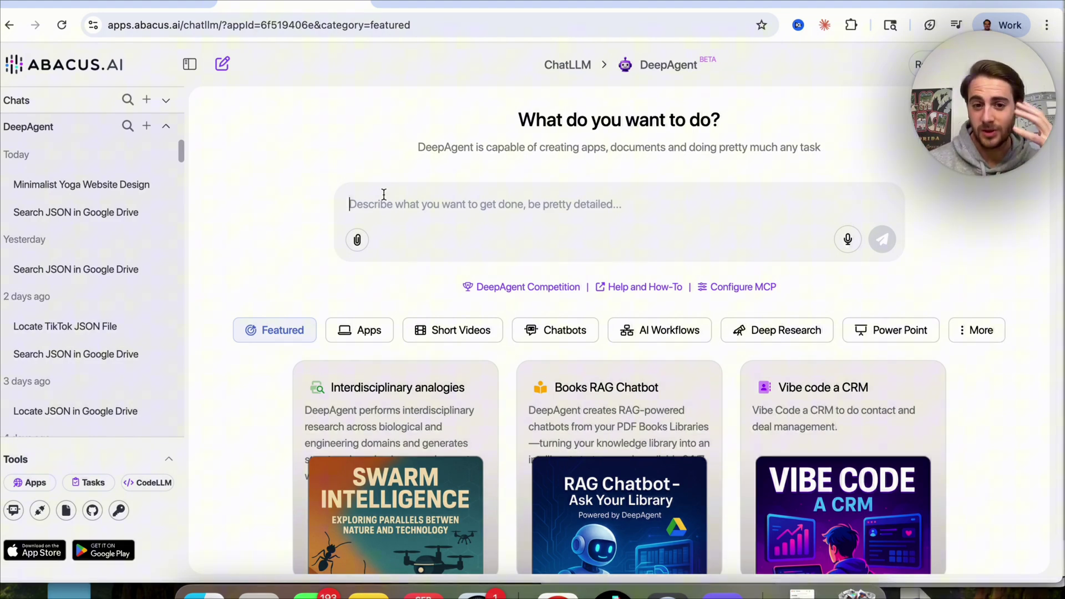
Step: Paste the minimalist multi-page yoga website brief, review its Pages and Design Style sections, and send it
key(ctrl+v)
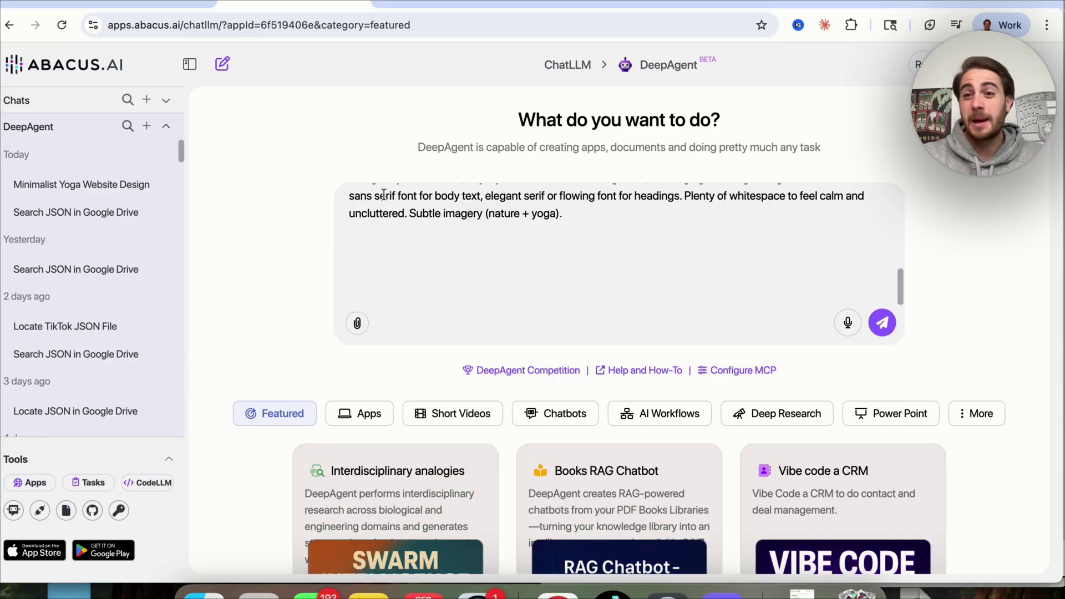
scroll(383, 195, up, 3)
scroll(382, 194, up, 3)
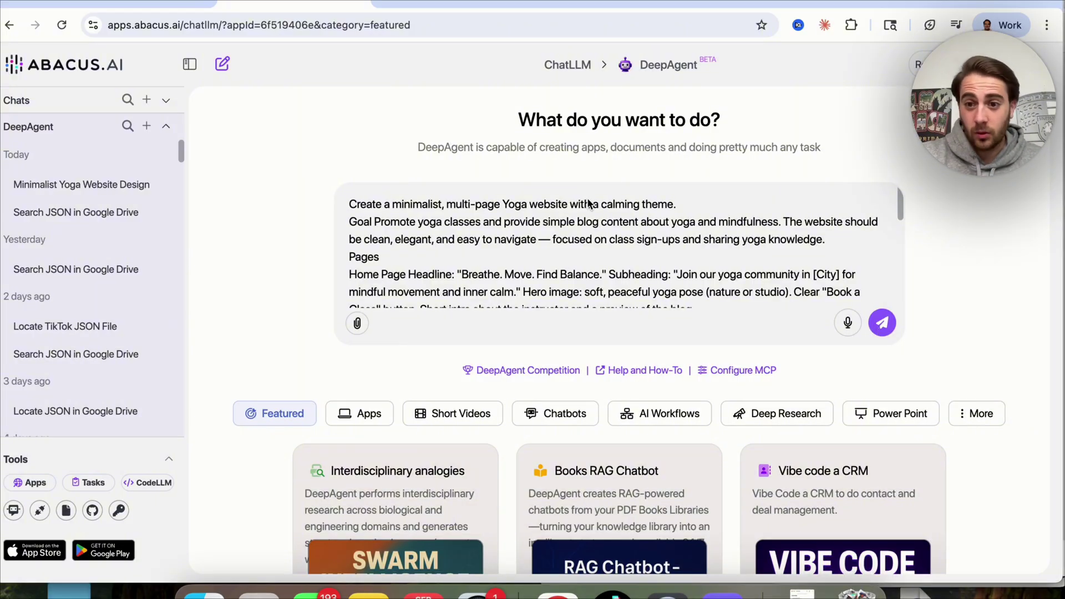
double_click(516, 250)
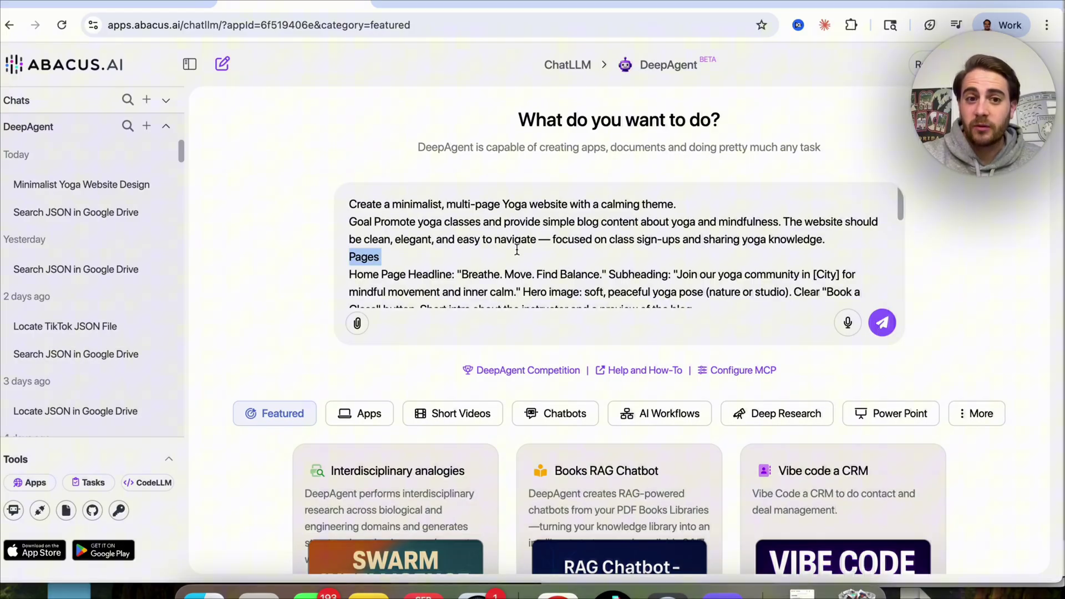
triple_click(463, 206)
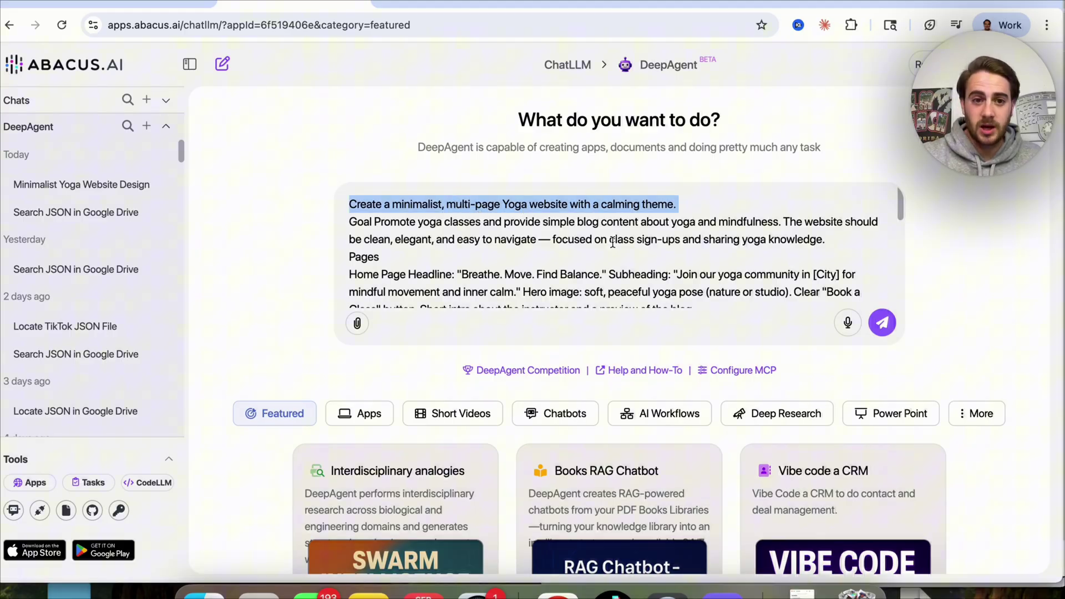
scroll(612, 242, down, 1)
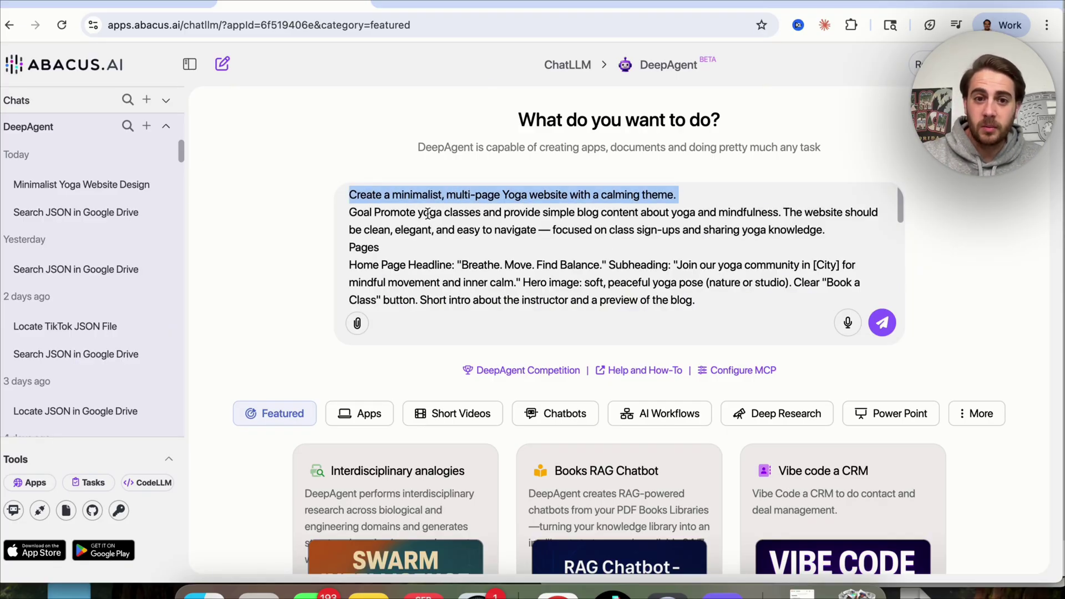
scroll(547, 215, down, 1)
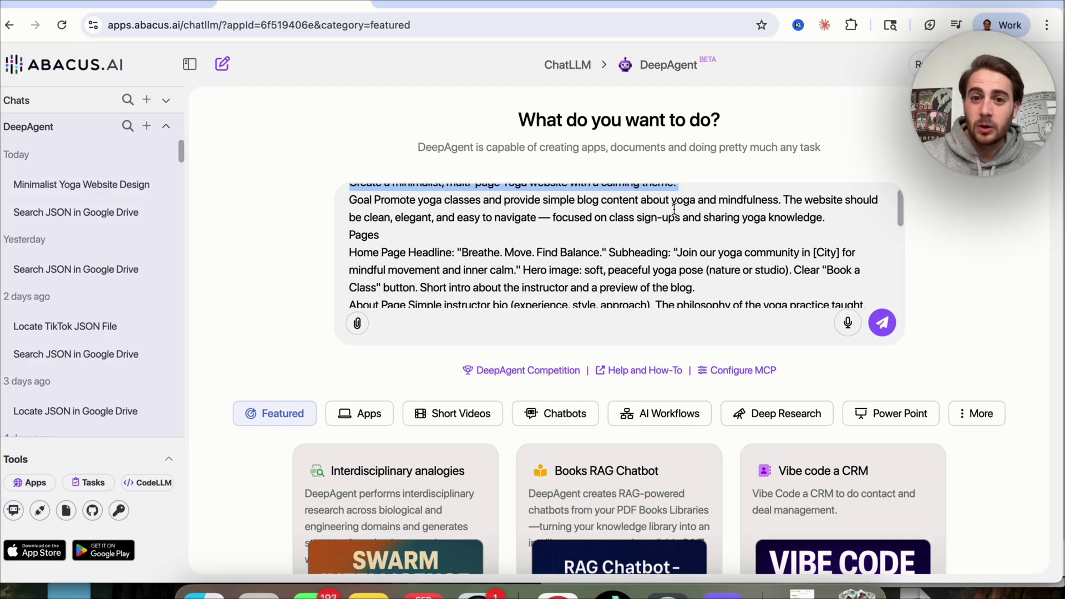
double_click(379, 238)
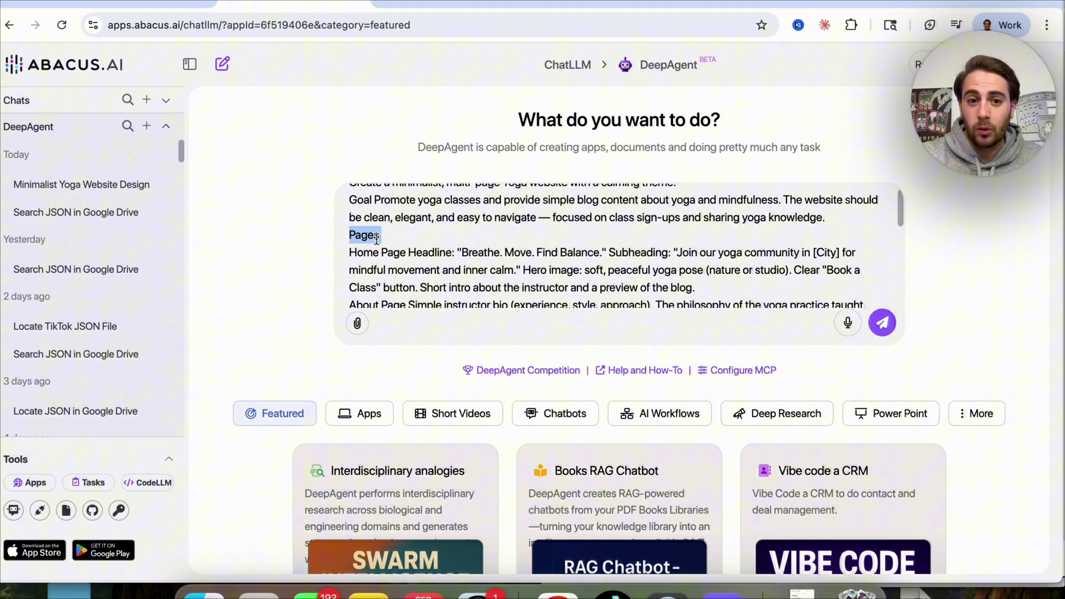
scroll(379, 237, down, 4)
scroll(378, 239, down, 2)
scroll(376, 240, down, 2)
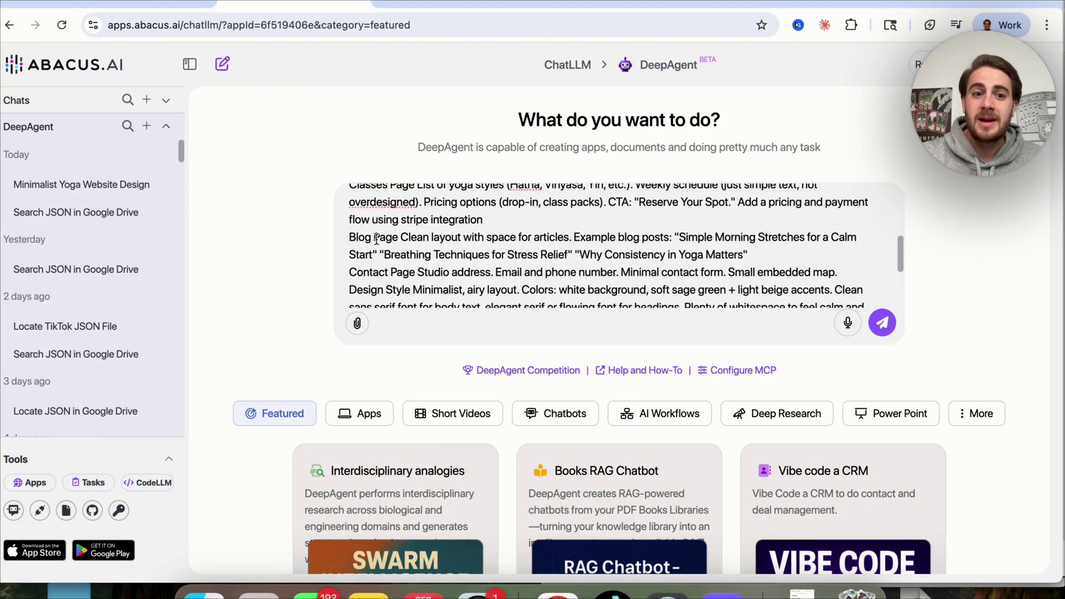
scroll(376, 240, down, 3)
drag(377, 247, 712, 298)
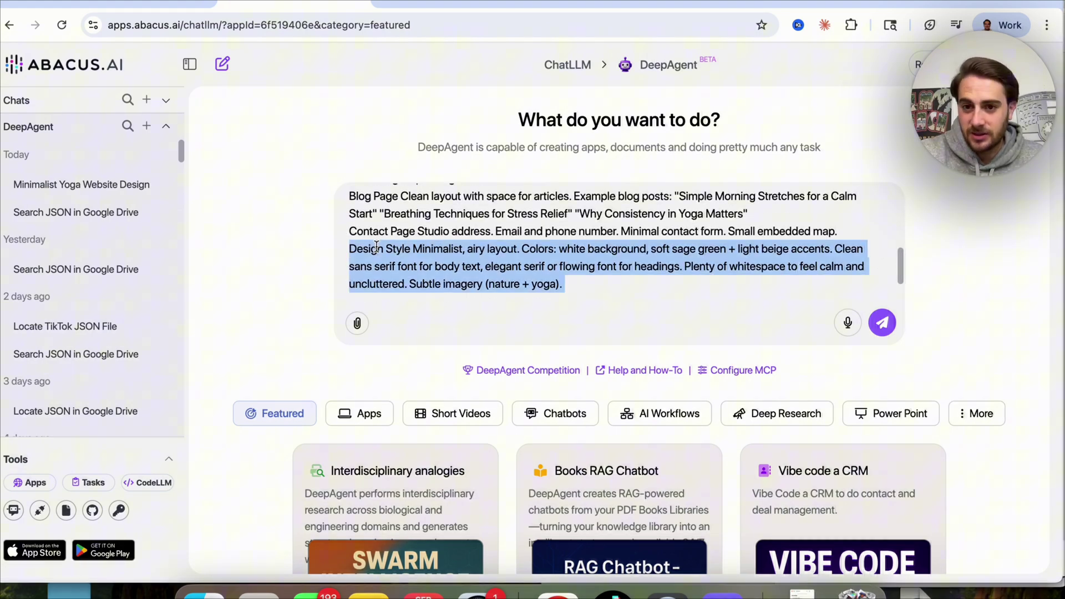
key(Return)
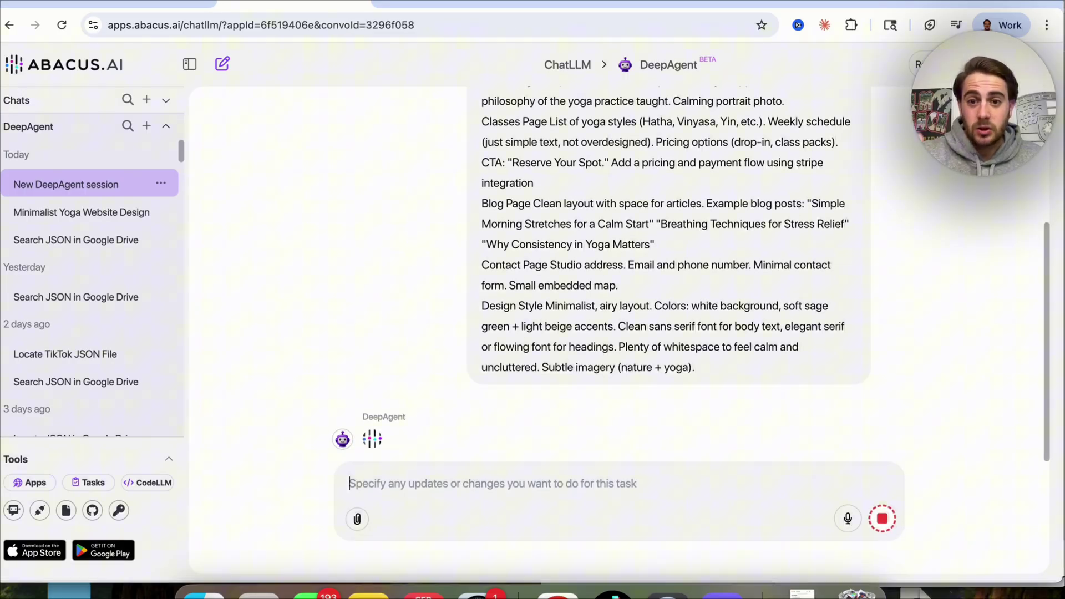
scroll(606, 260, down, 3)
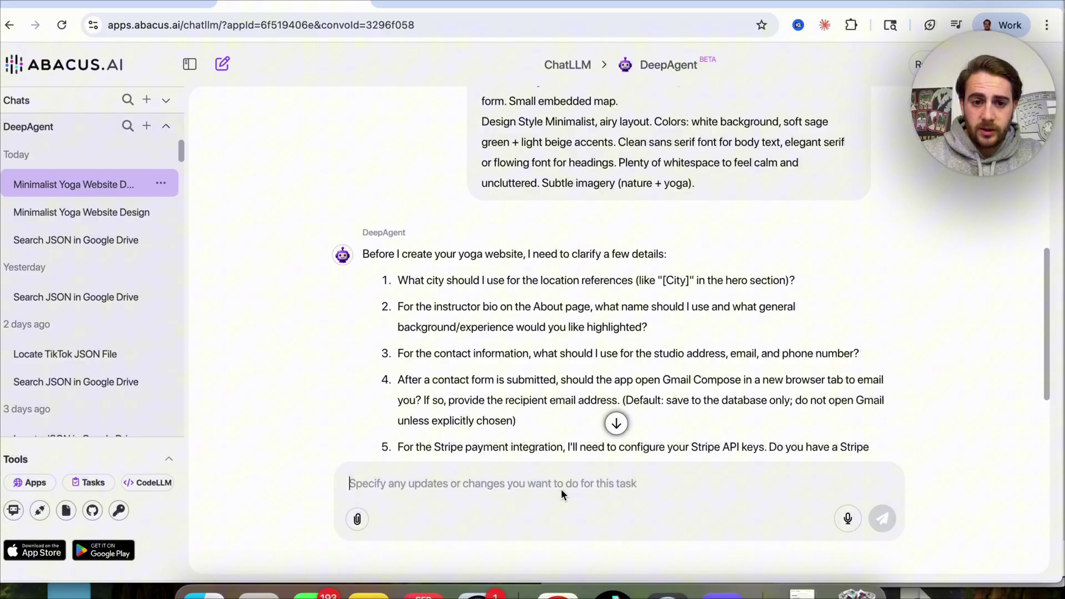
scroll(568, 408, down, 2)
text(Charlotte, NC, Alexa Benjamin - 15 years of yoga and pilates experience and over 1000 hours, put a placeholder name and address, but have it be real, no don't do that, yes)
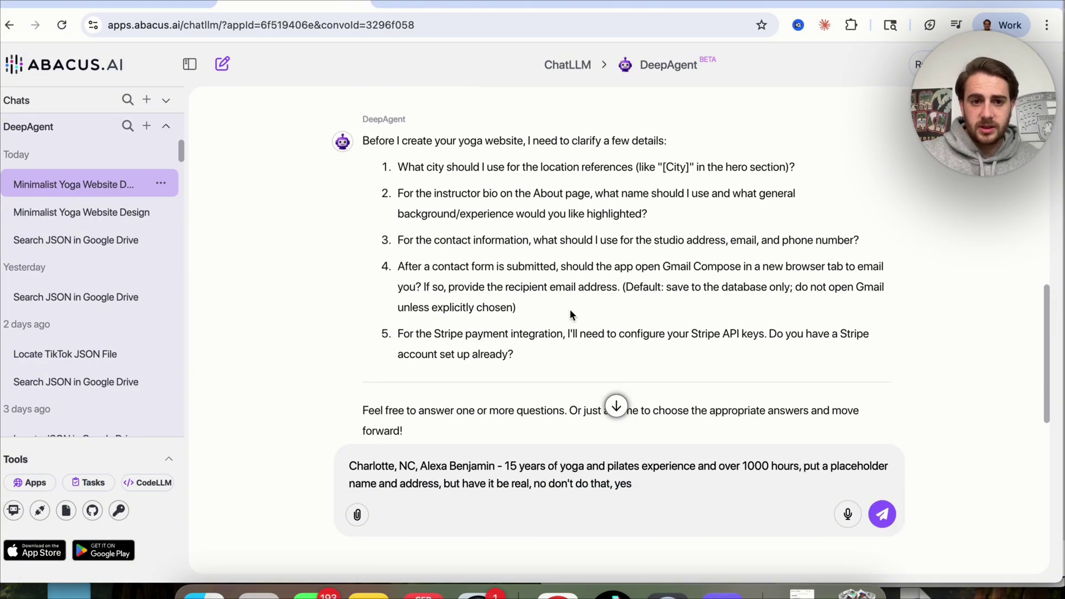
Step: Review the city, instructor bio, contact email and Stripe questions, then send the typed answers
triple_click(456, 170)
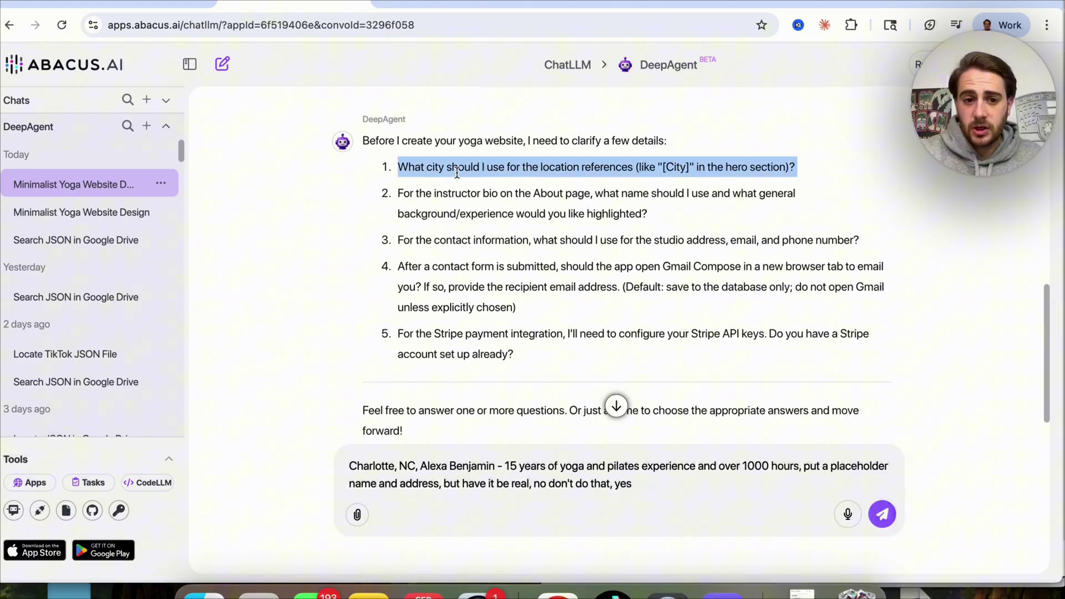
triple_click(482, 212)
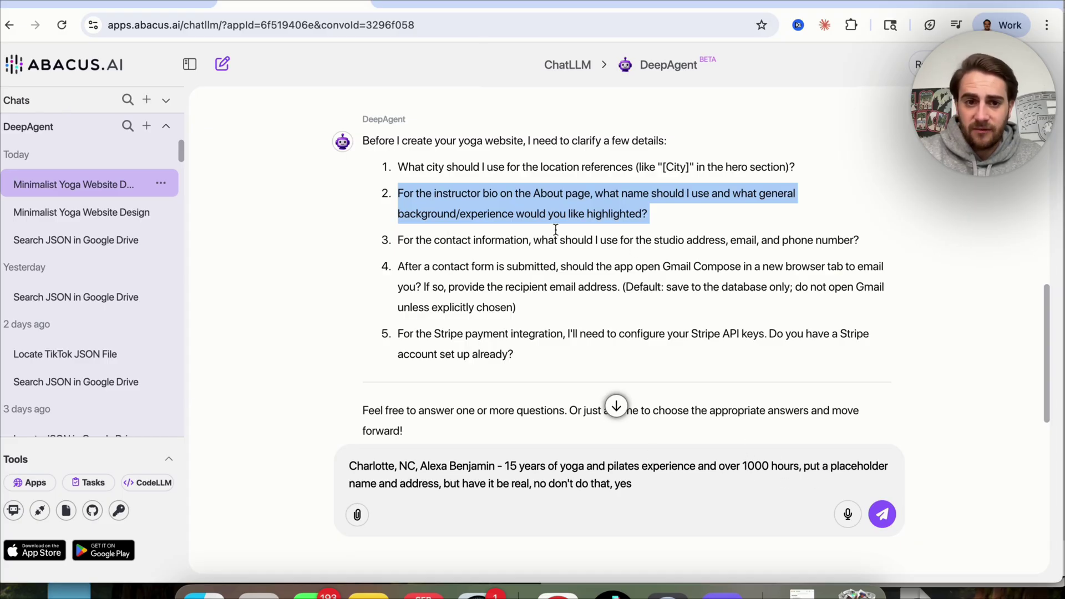
triple_click(524, 268)
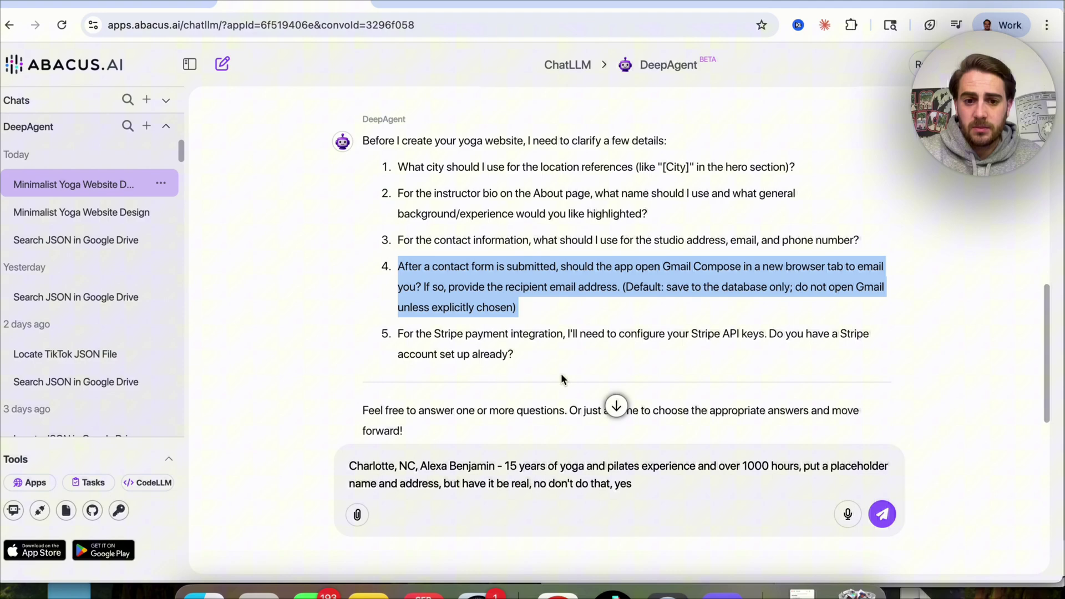
triple_click(534, 356)
scroll(534, 358, down, 1)
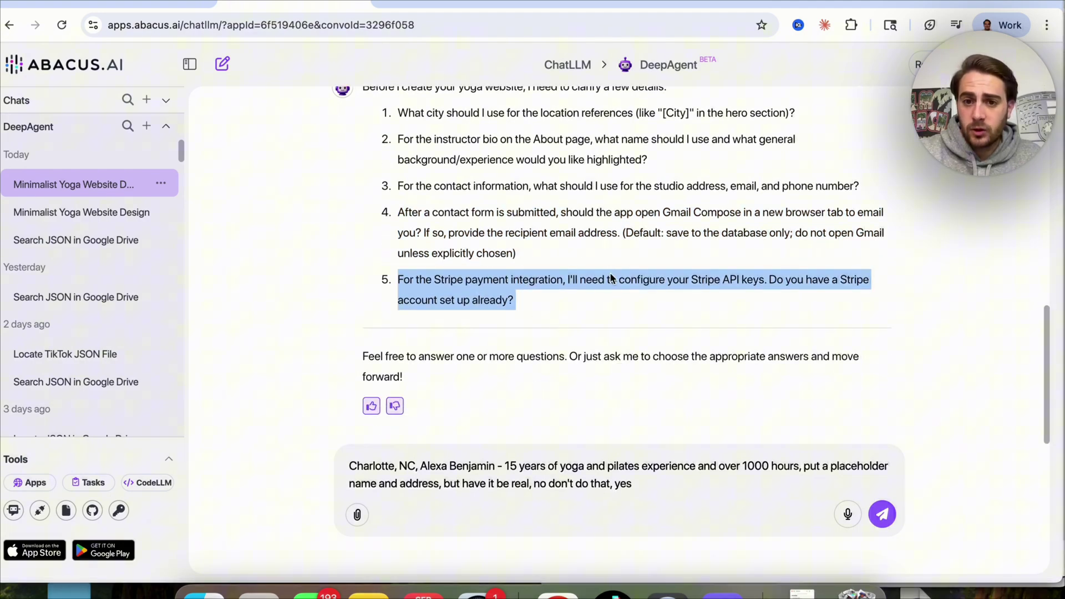
click(654, 466)
key(Return)
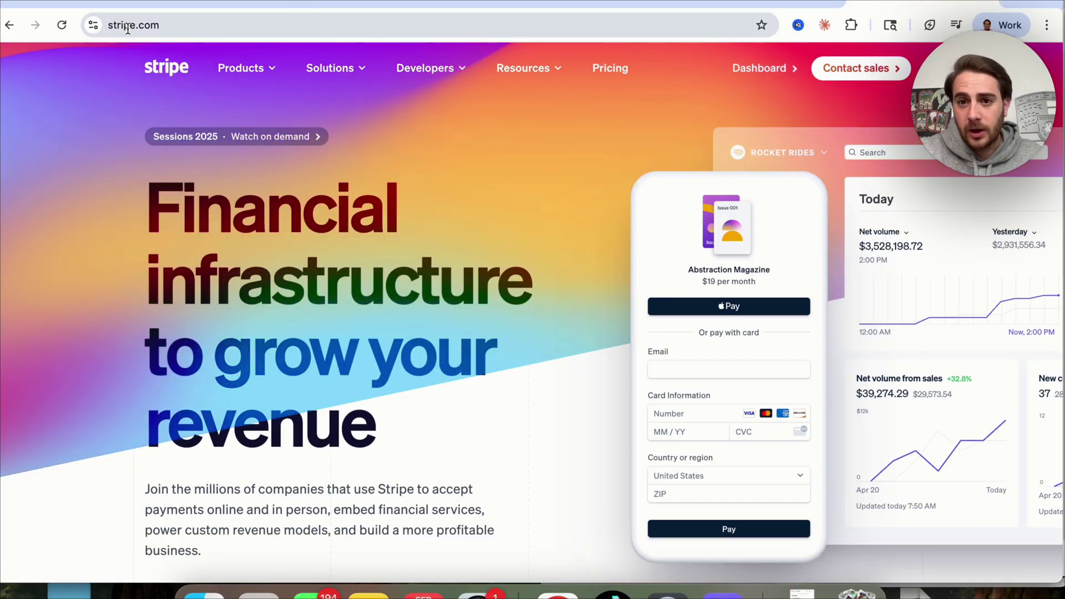
Step: Check Stripe's Standard plan: no setup, monthly or hidden fees and a 2.9% + 30¢ per-transaction rate
click(610, 71)
scroll(482, 325, down, 3)
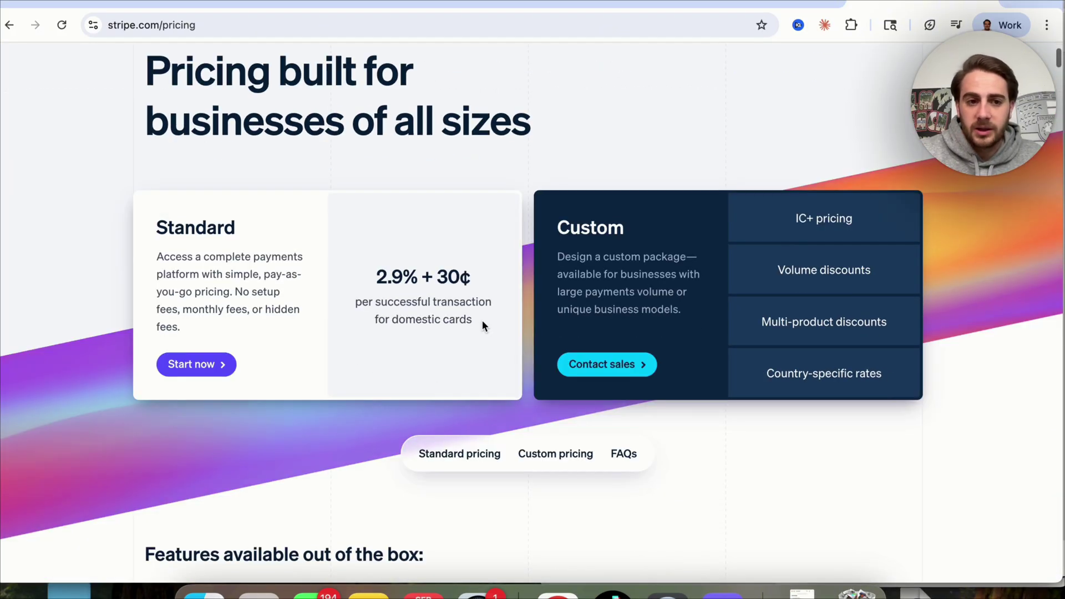
double_click(259, 287)
triple_click(259, 285)
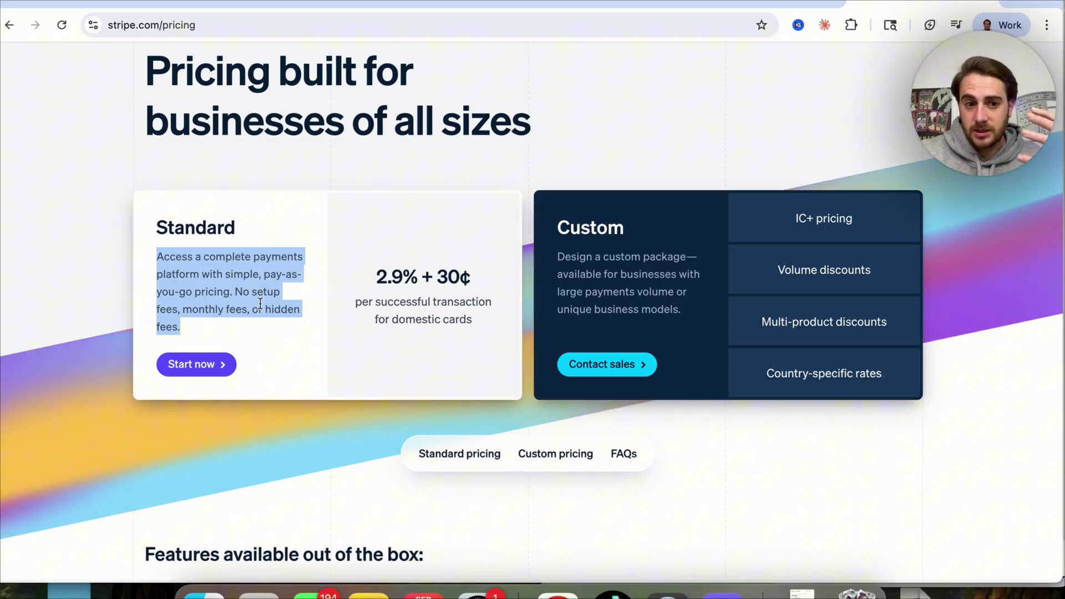
drag(235, 292, 246, 320)
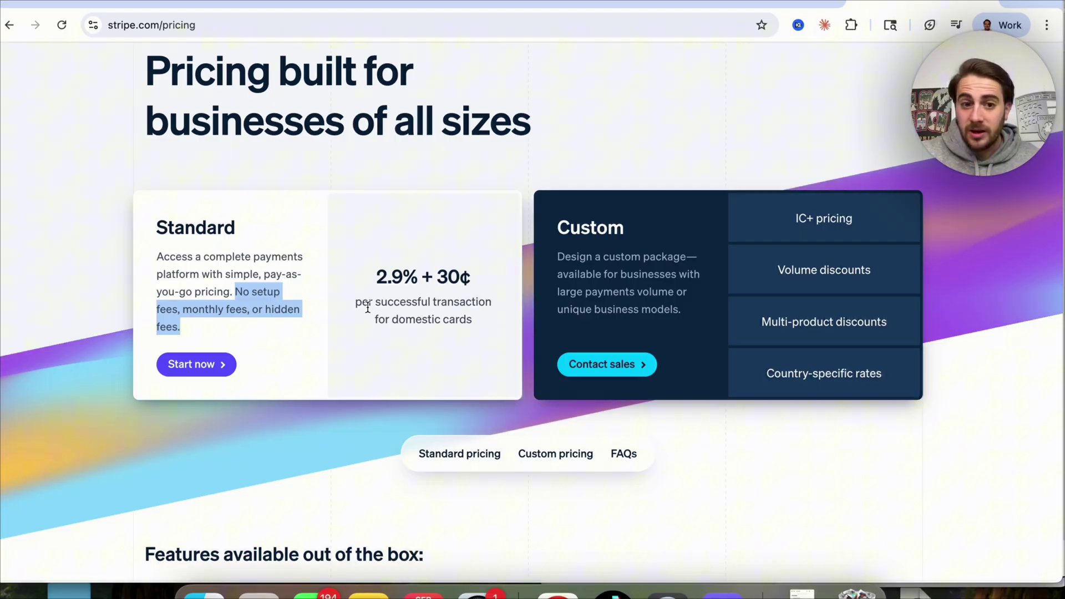
drag(365, 279, 434, 280)
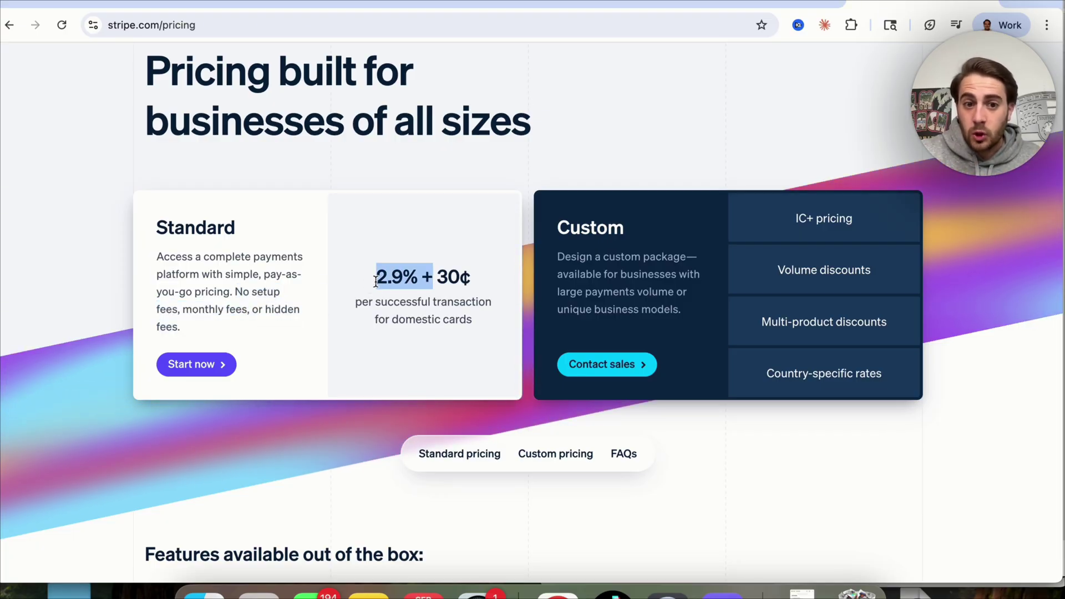
triple_click(445, 276)
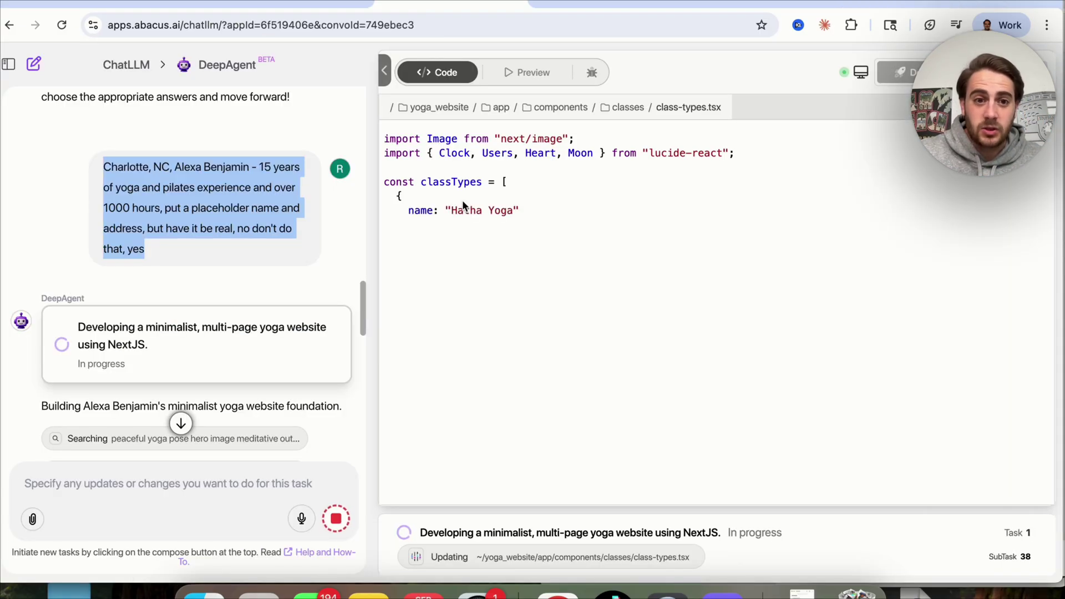
scroll(296, 269, down, 2)
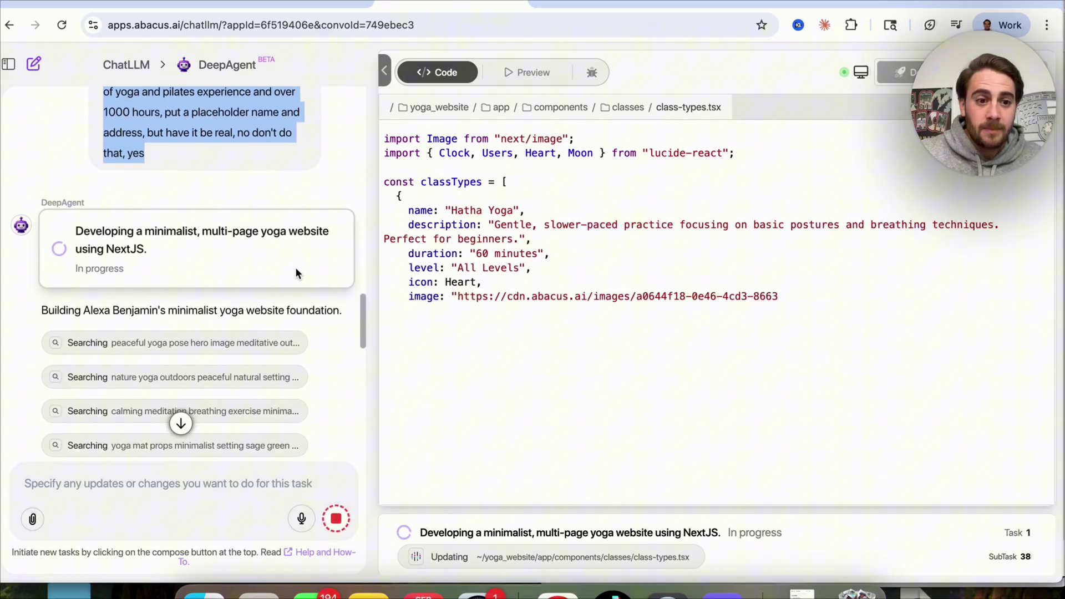
scroll(295, 267, down, 1)
scroll(295, 268, down, 2)
scroll(296, 267, down, 1)
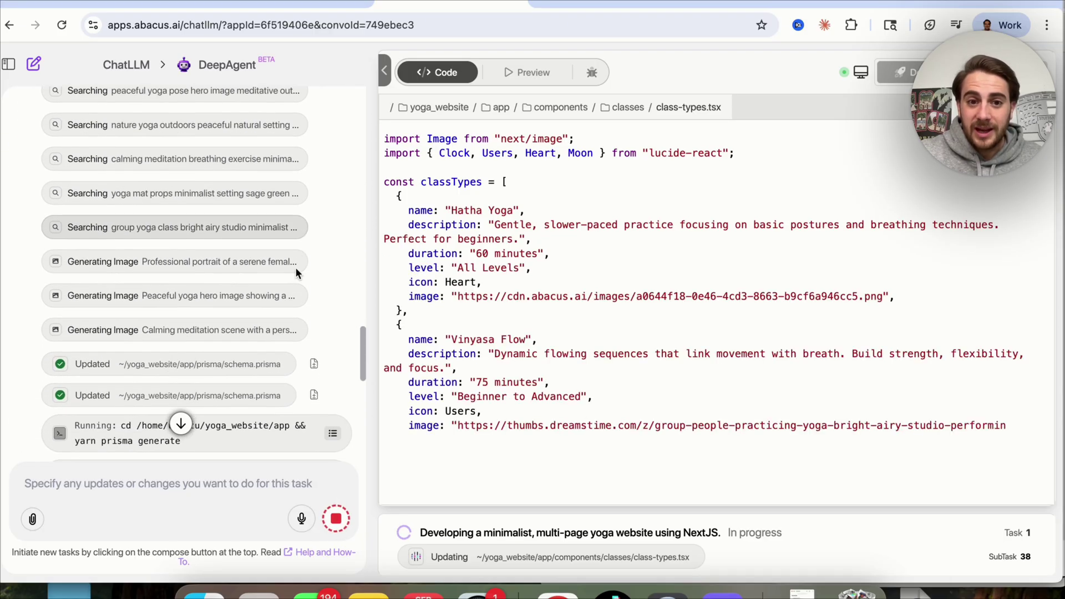
scroll(296, 267, down, 1)
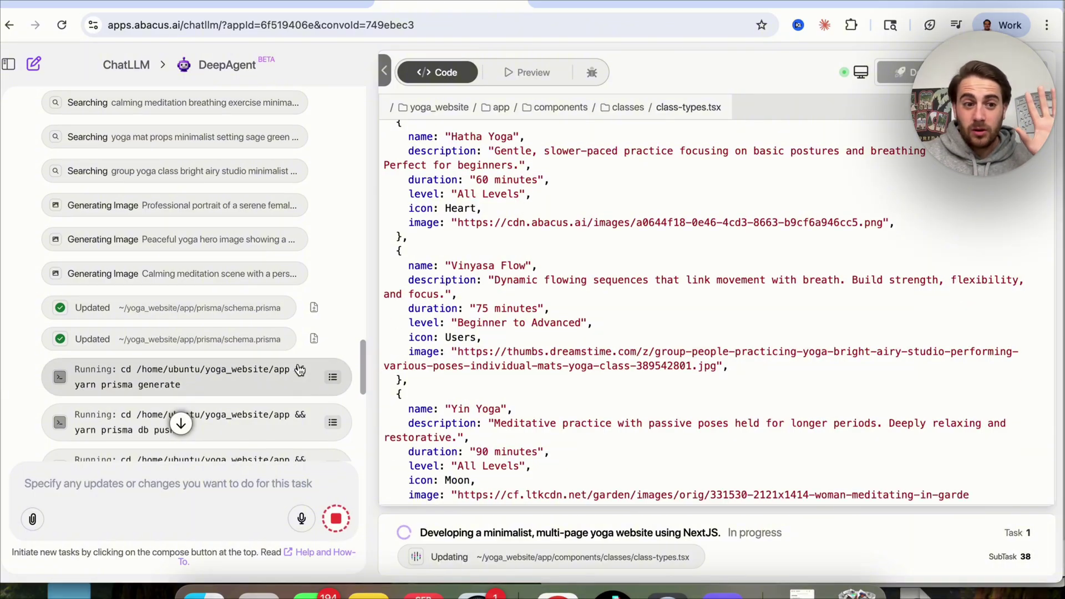
scroll(297, 369, down, 3)
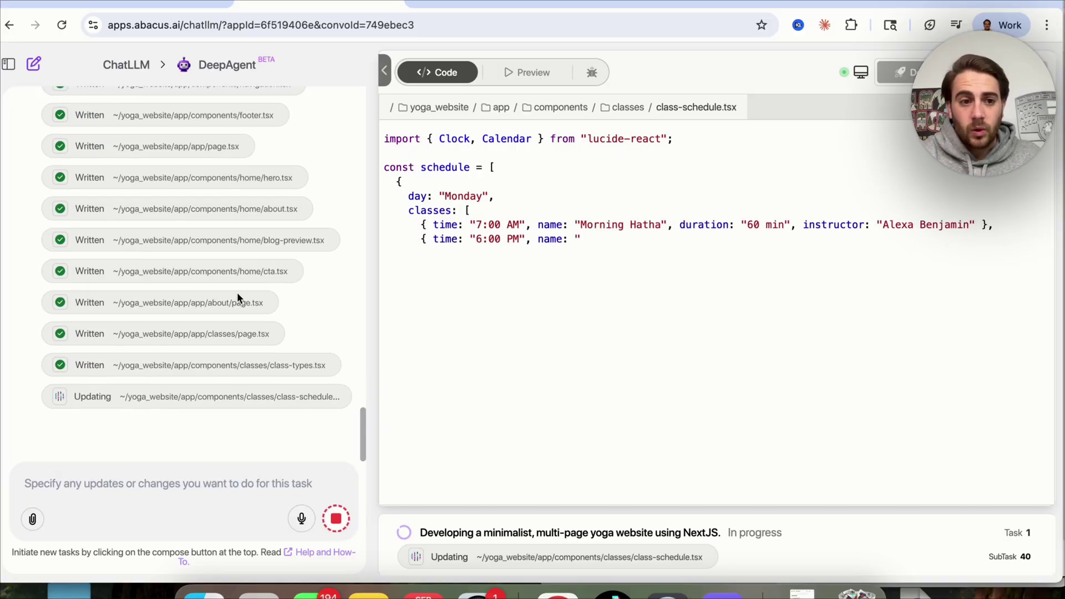
scroll(236, 292, up, 2)
scroll(237, 292, up, 2)
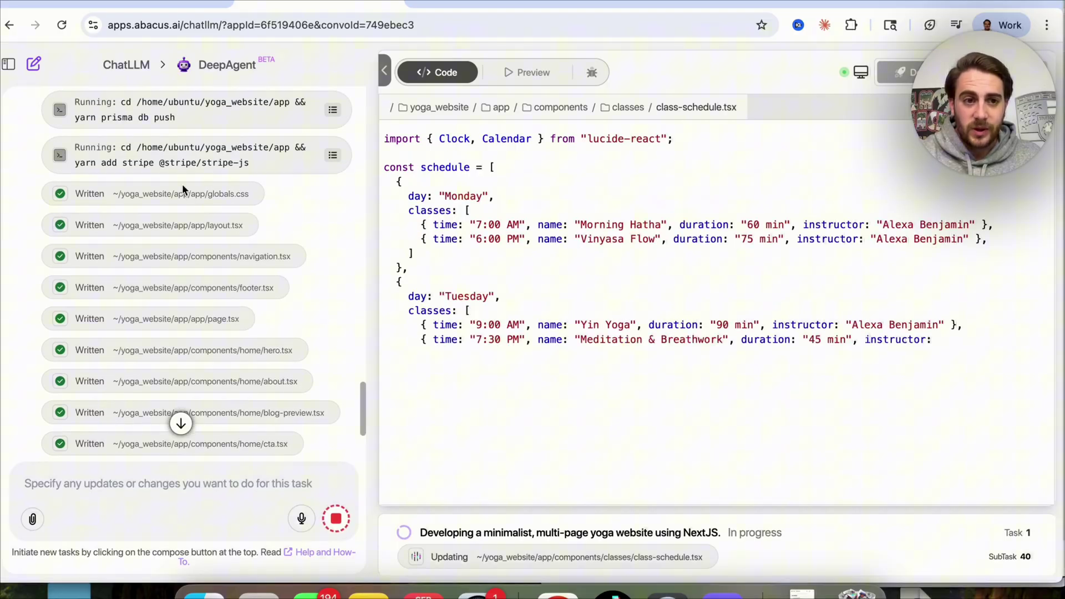
scroll(182, 185, up, 1)
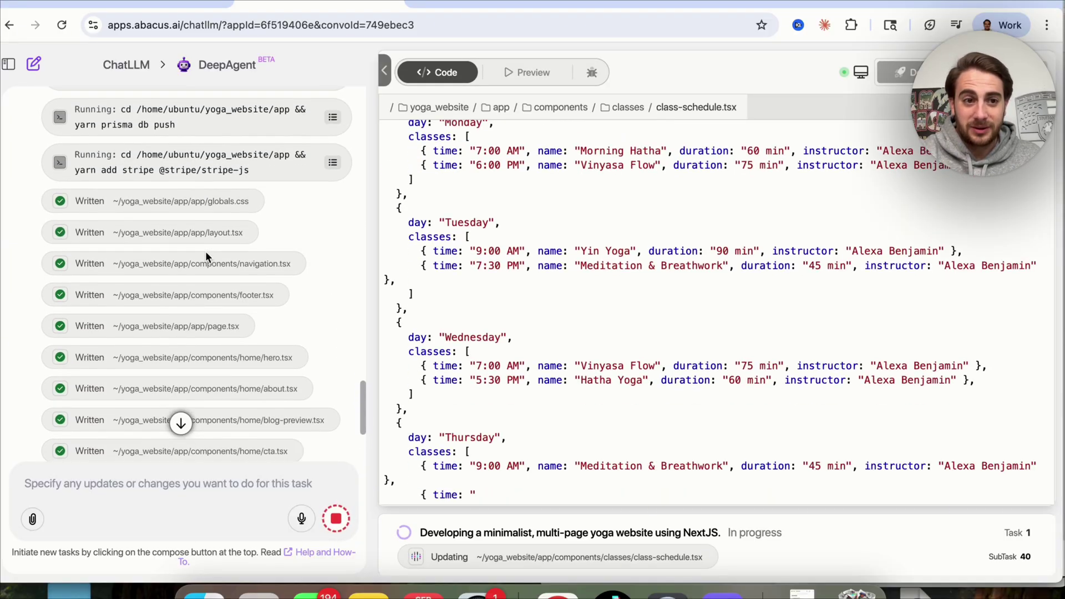
scroll(206, 251, up, 1)
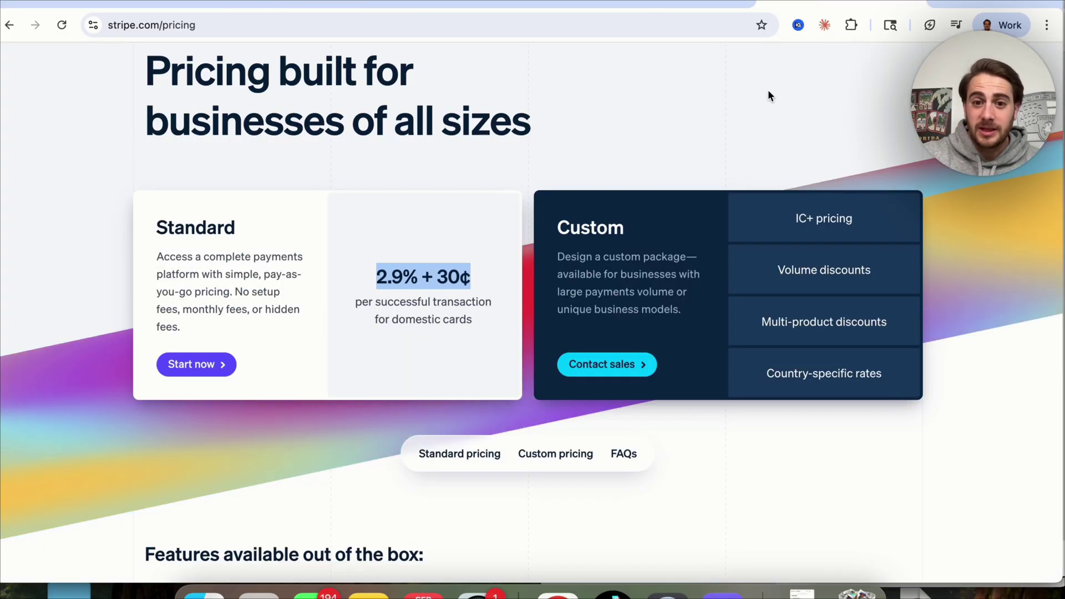
scroll(768, 94, up, 3)
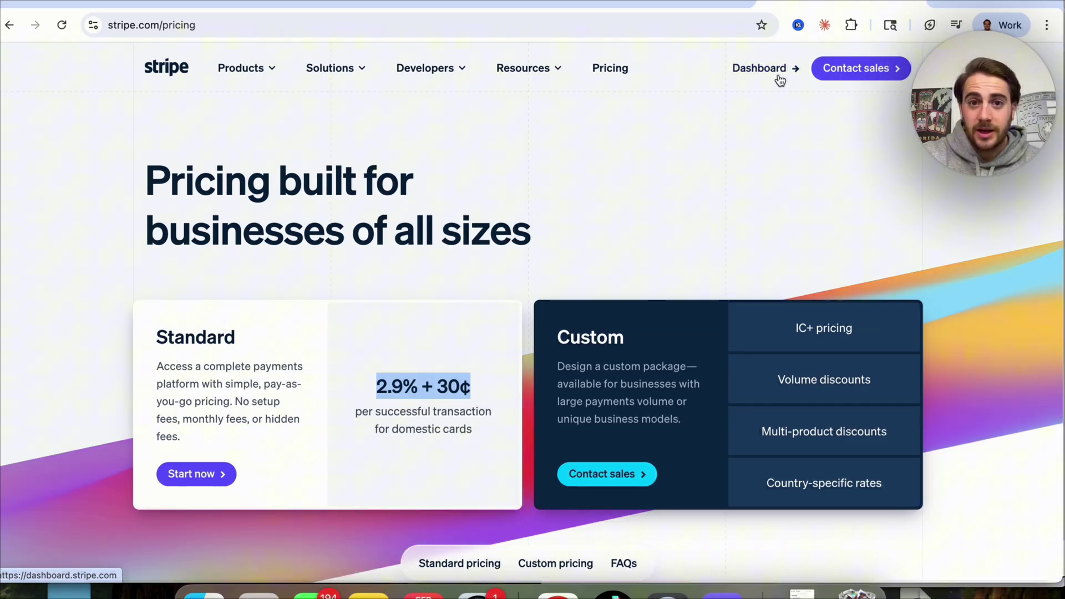
Step: Go to the Stripe sandbox dashboard and expand More to reveal the Developers section
click(760, 73)
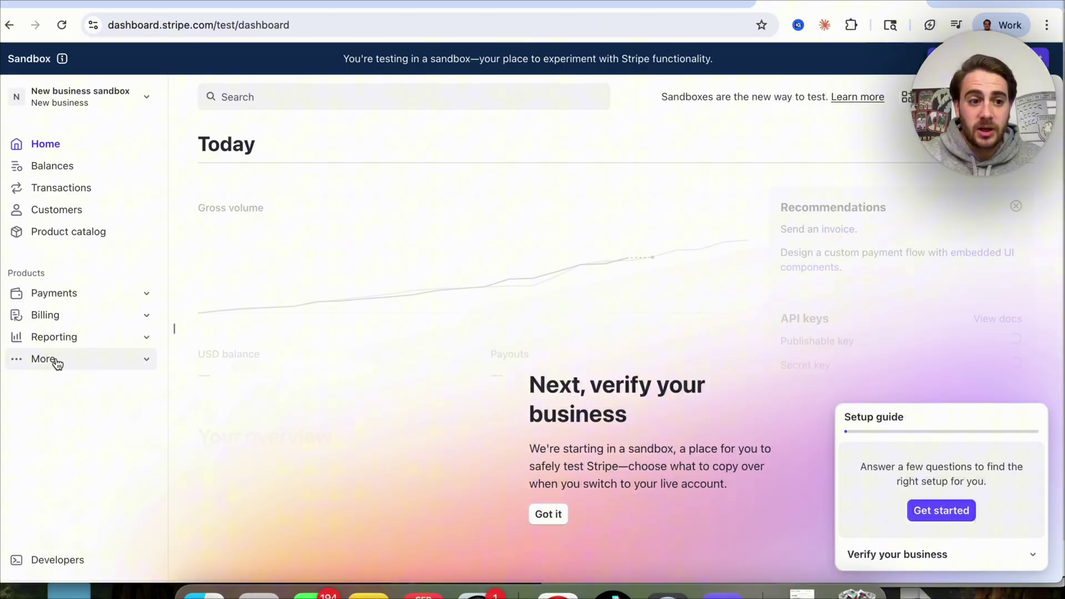
click(44, 359)
scroll(98, 399, down, 1)
scroll(98, 400, down, 2)
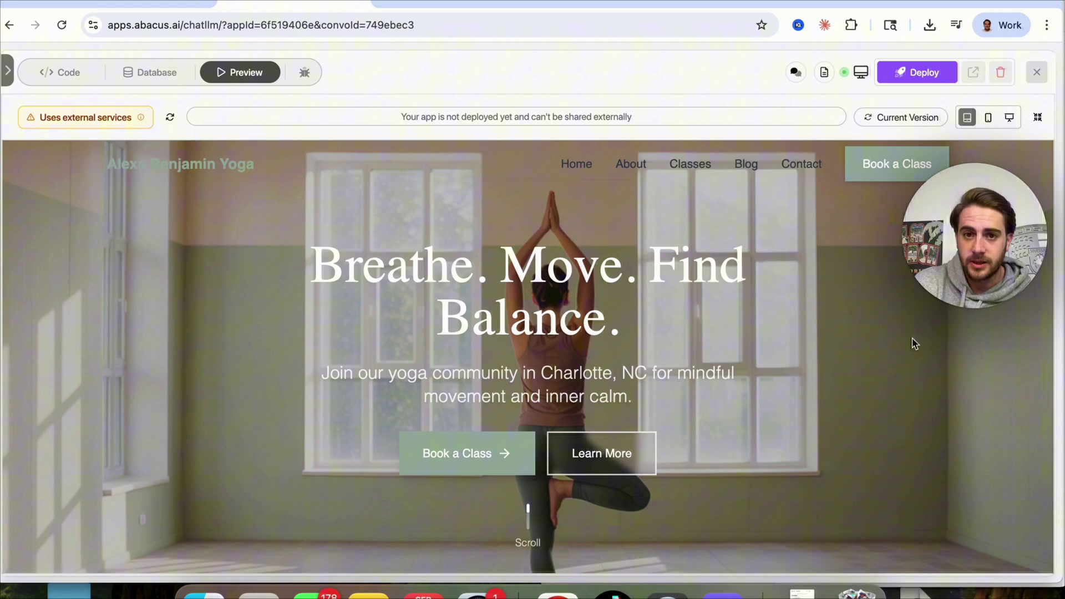
scroll(630, 369, down, 2)
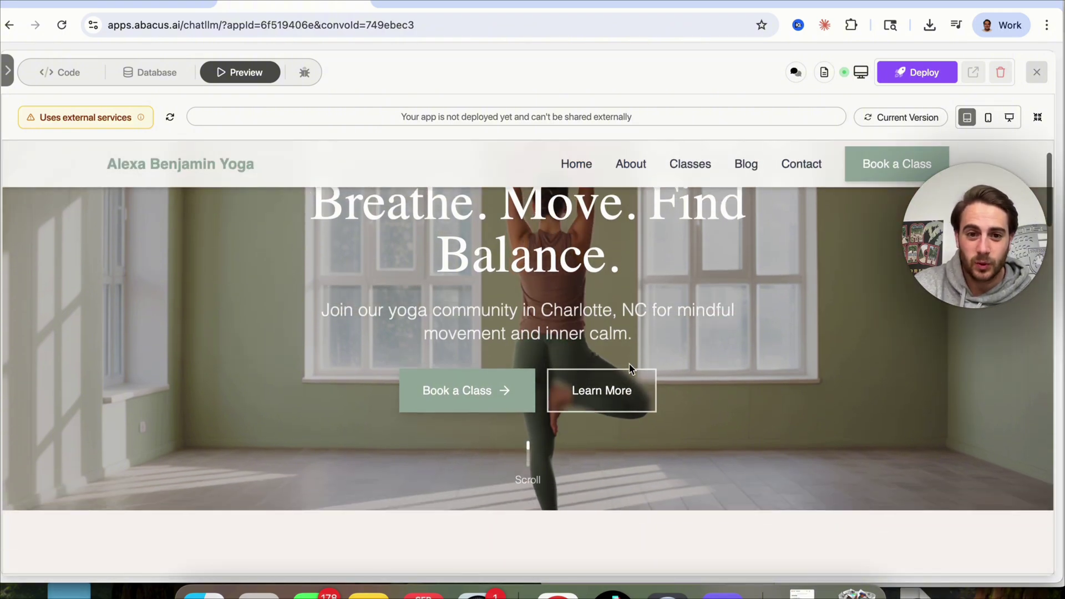
scroll(630, 368, down, 3)
scroll(629, 369, down, 1)
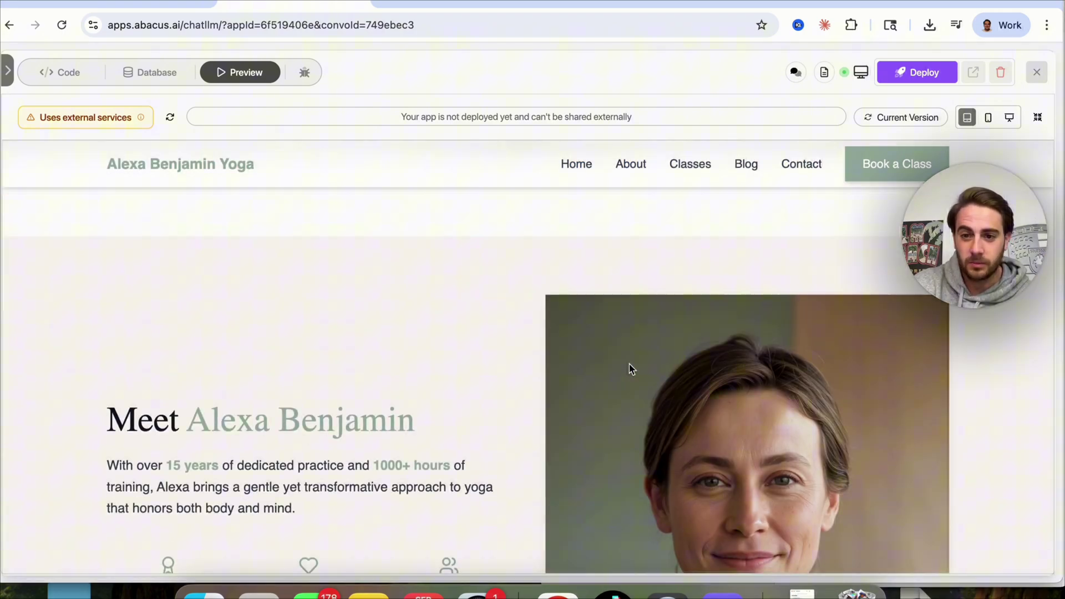
scroll(630, 368, down, 2)
scroll(629, 369, down, 1)
scroll(631, 368, down, 1)
scroll(630, 369, down, 1)
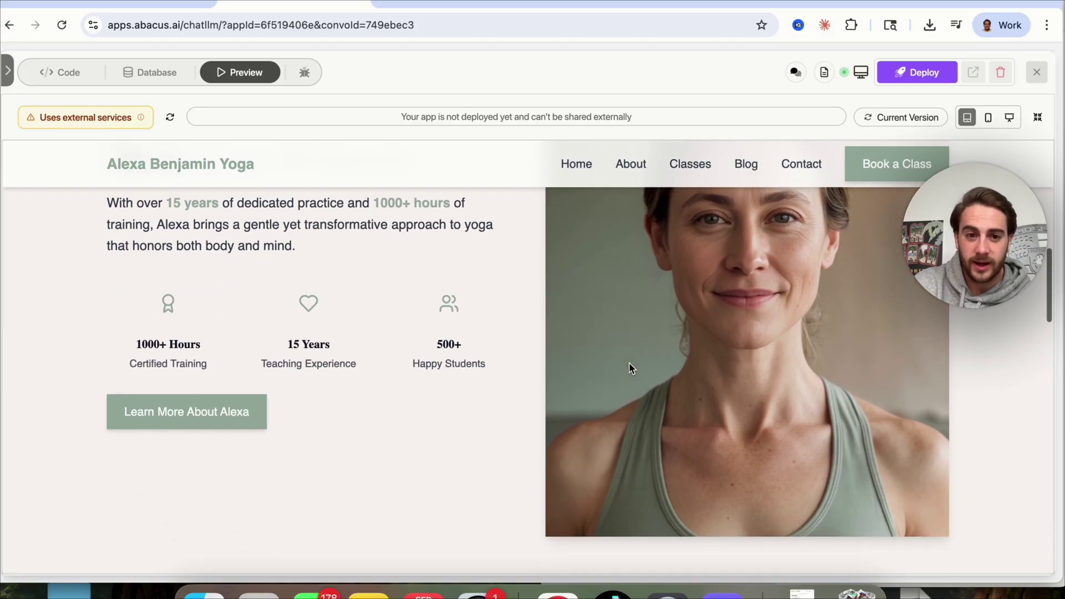
scroll(629, 368, down, 3)
scroll(630, 368, down, 2)
scroll(629, 369, down, 1)
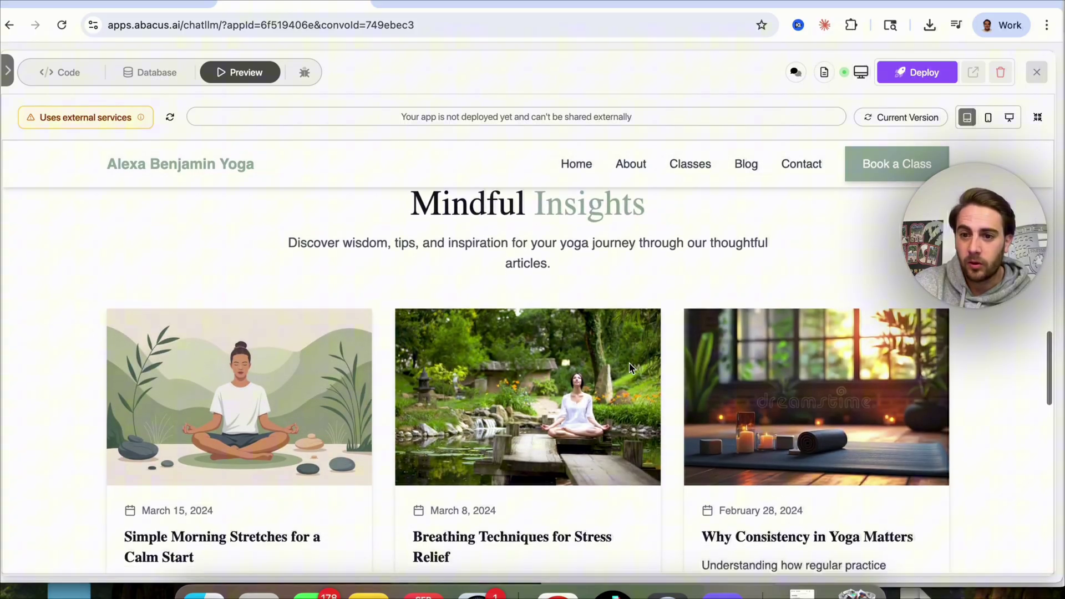
scroll(628, 369, down, 5)
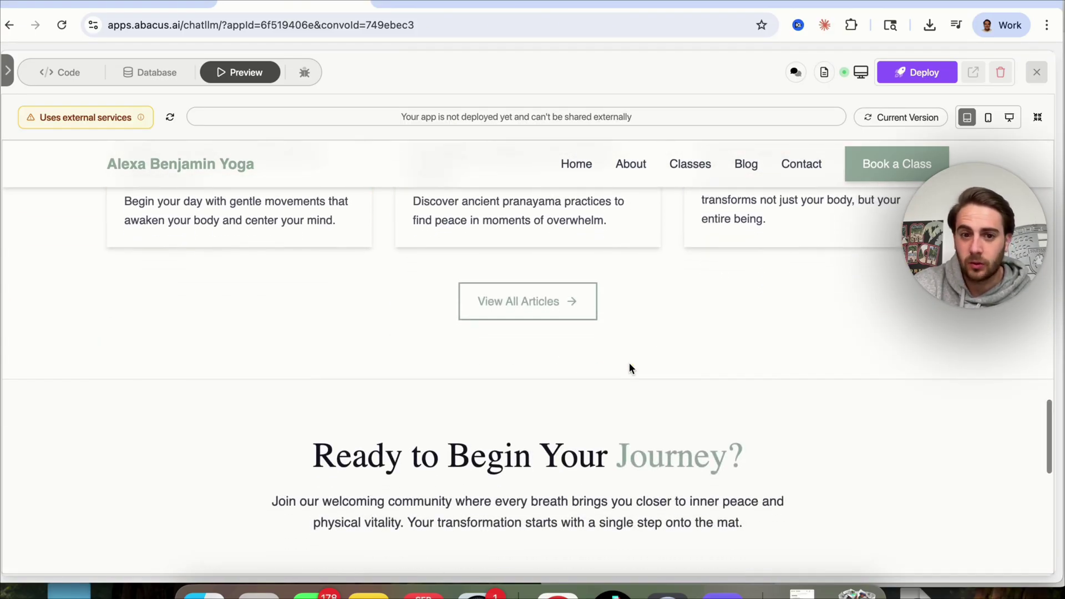
scroll(629, 362, up, 2)
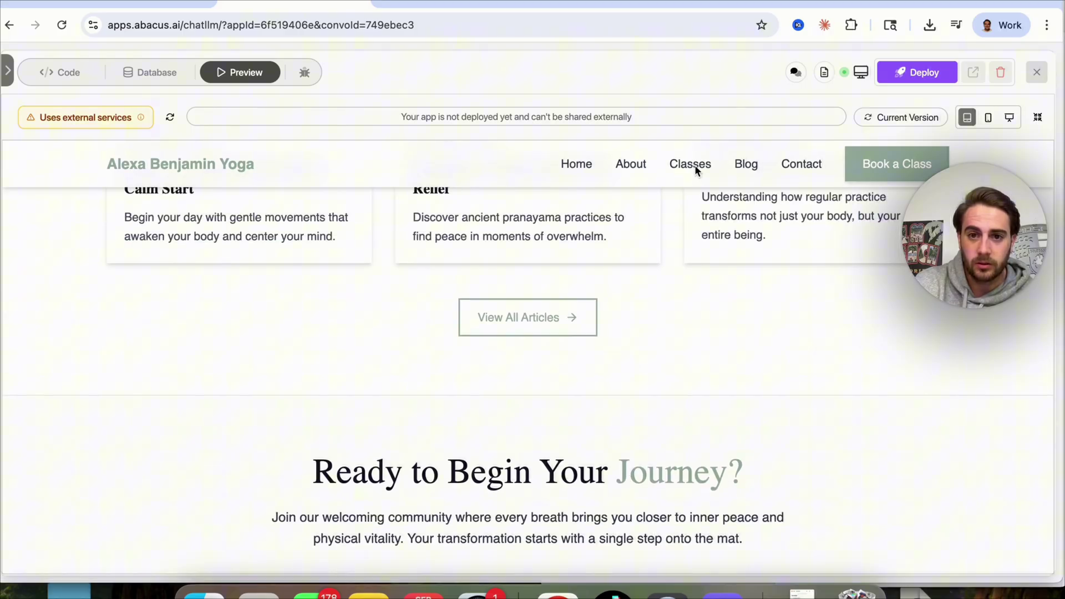
Step: Browse the preview's Blog page, then the Classes page with its schedule and pricing
click(745, 164)
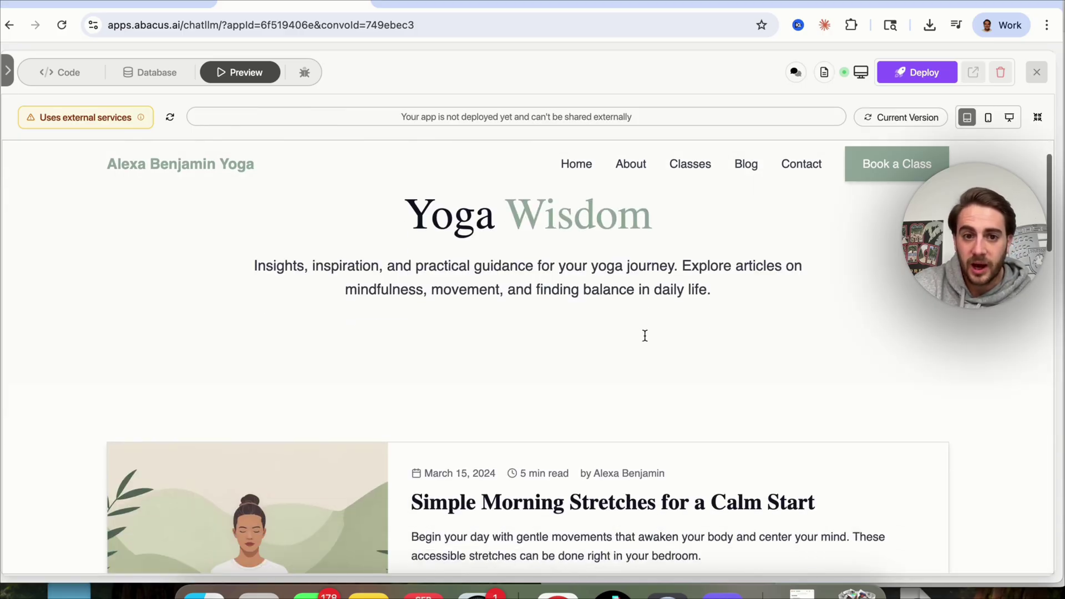
scroll(645, 335, down, 7)
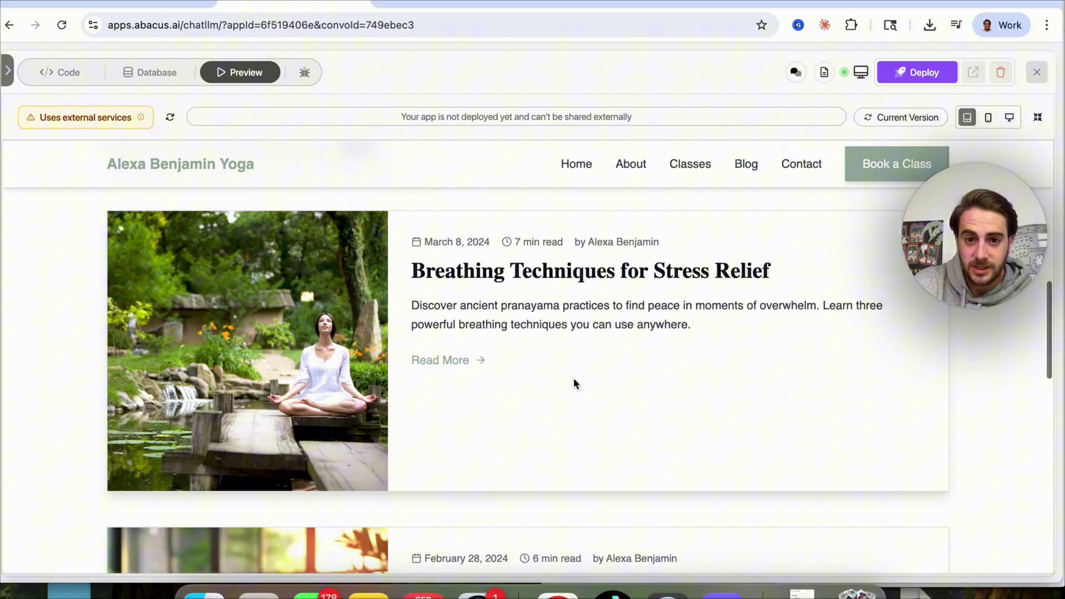
scroll(573, 383, up, 7)
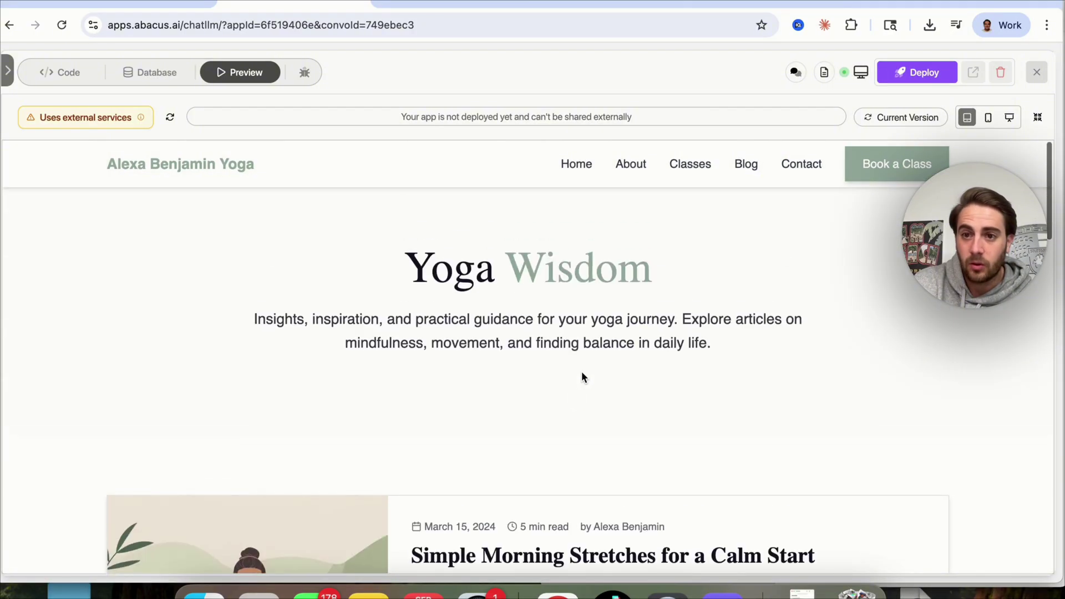
click(887, 167)
scroll(702, 333, down, 3)
scroll(699, 334, down, 1)
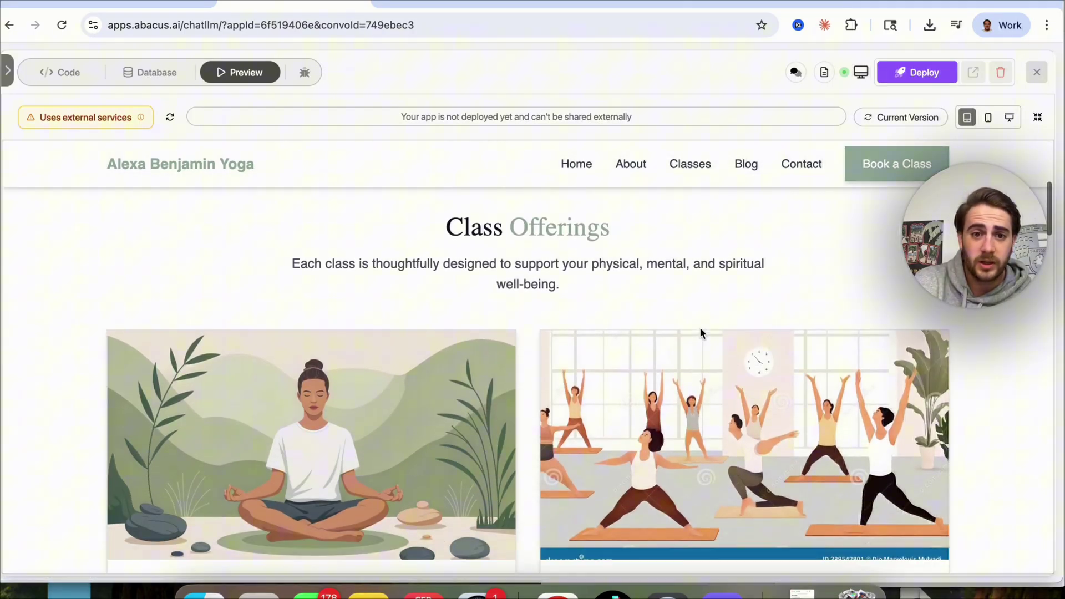
scroll(700, 333, down, 1)
scroll(700, 333, down, 2)
scroll(700, 333, down, 3)
scroll(700, 332, down, 1)
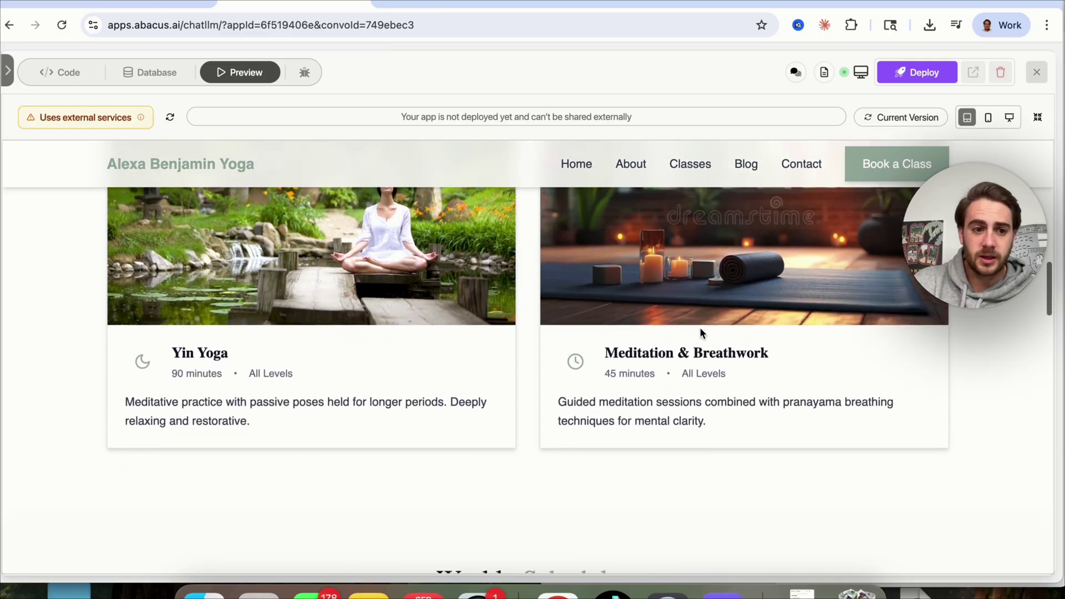
scroll(699, 333, down, 3)
scroll(700, 333, down, 1)
scroll(571, 404, down, 3)
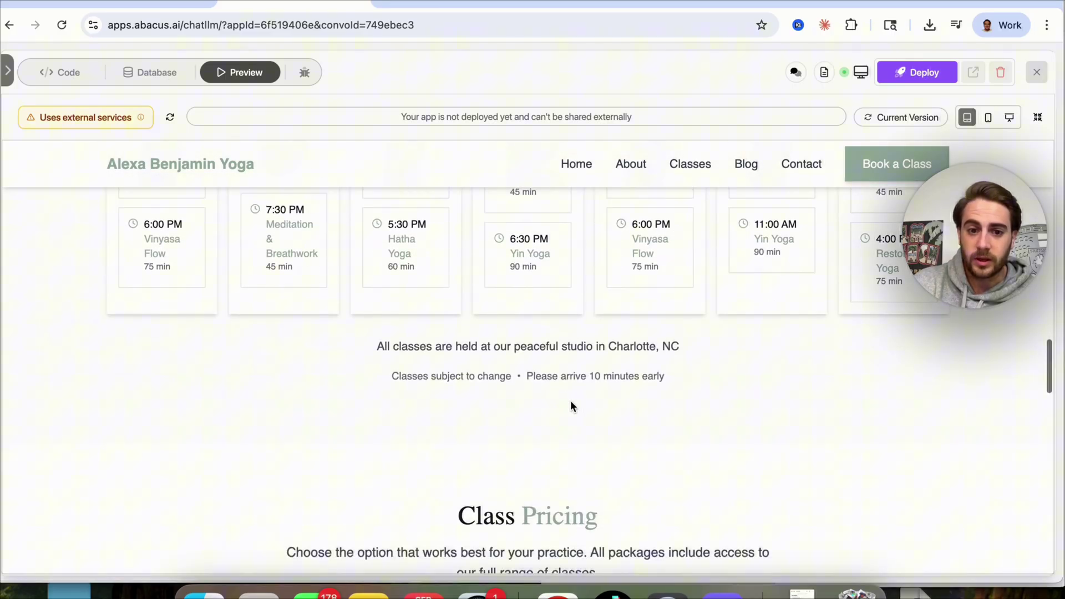
scroll(570, 406, down, 4)
scroll(462, 450, down, 2)
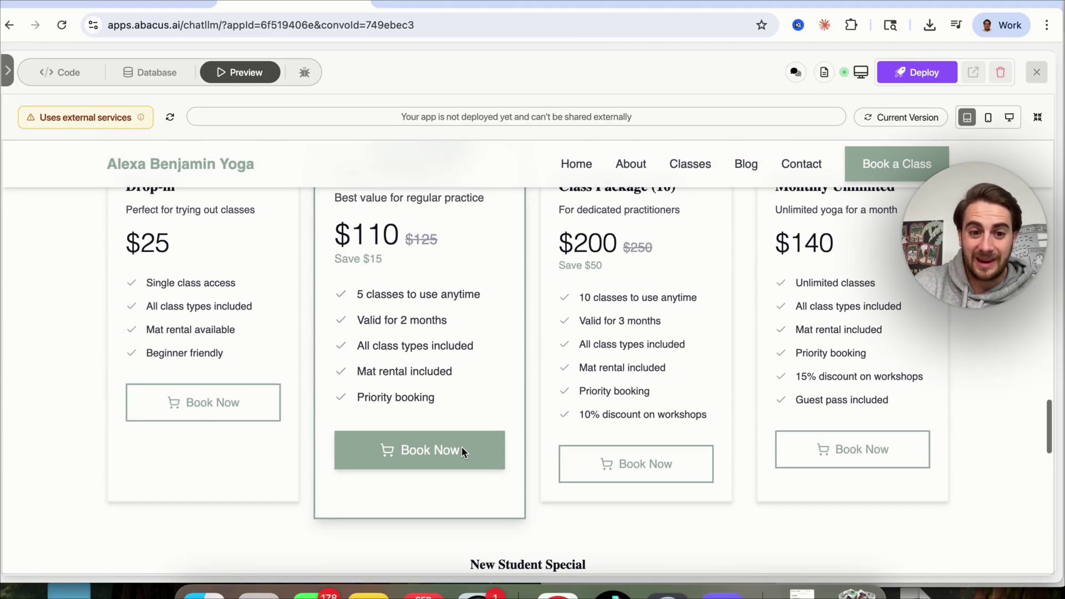
scroll(416, 459, down, 2)
scroll(416, 460, up, 3)
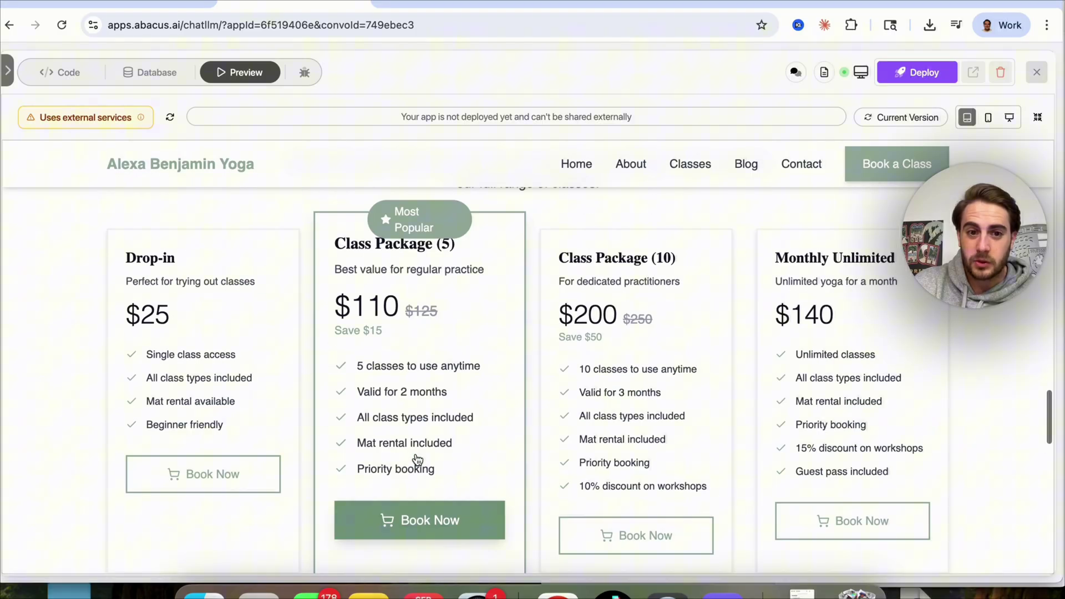
scroll(417, 460, up, 1)
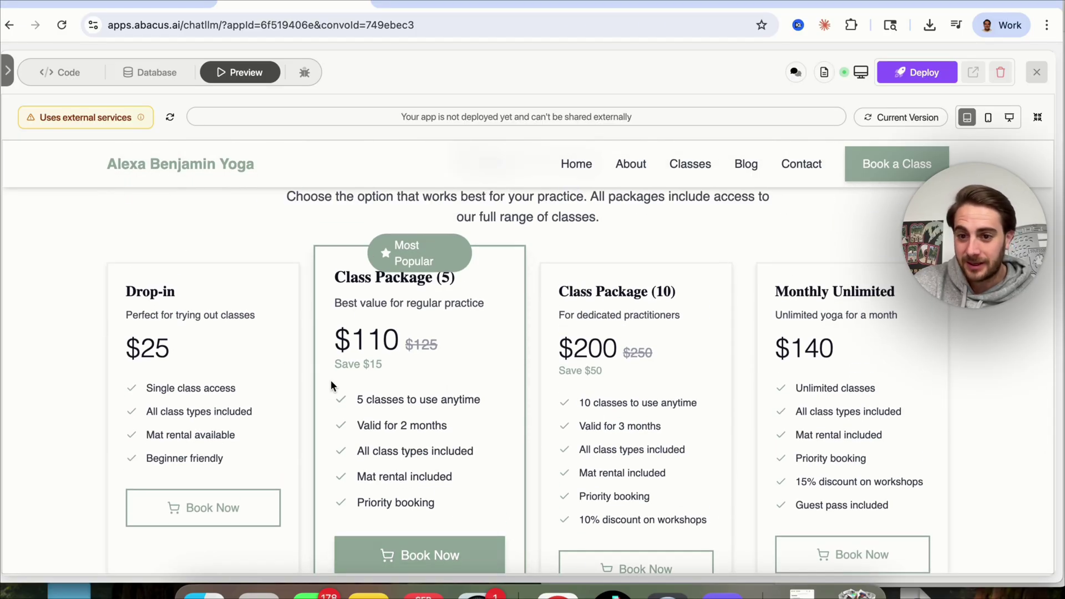
scroll(363, 390, down, 1)
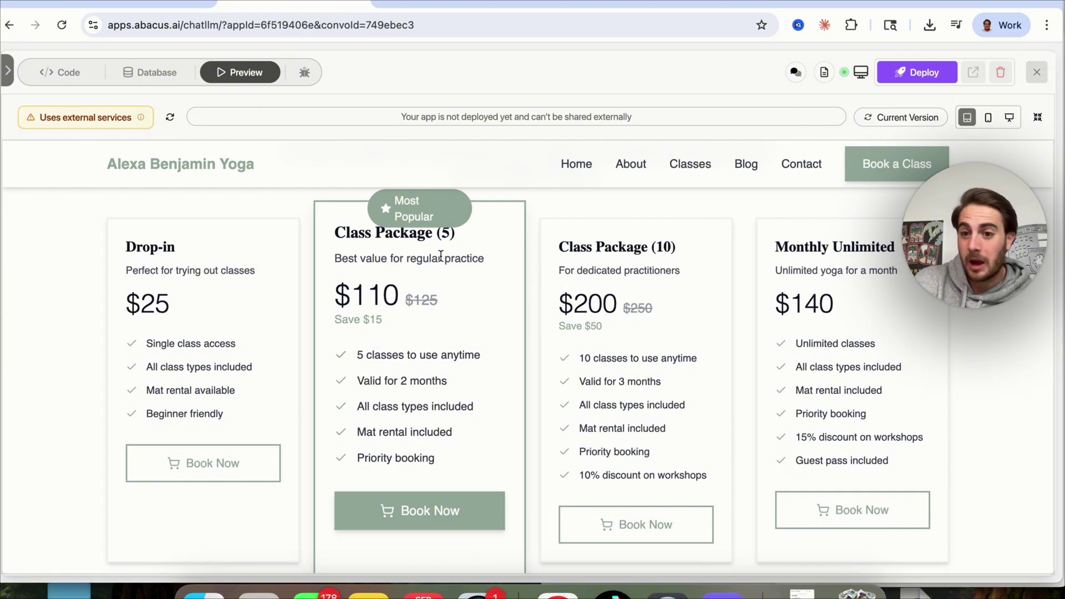
scroll(441, 257, up, 1)
scroll(440, 257, up, 1)
scroll(440, 266, up, 5)
scroll(400, 262, up, 1)
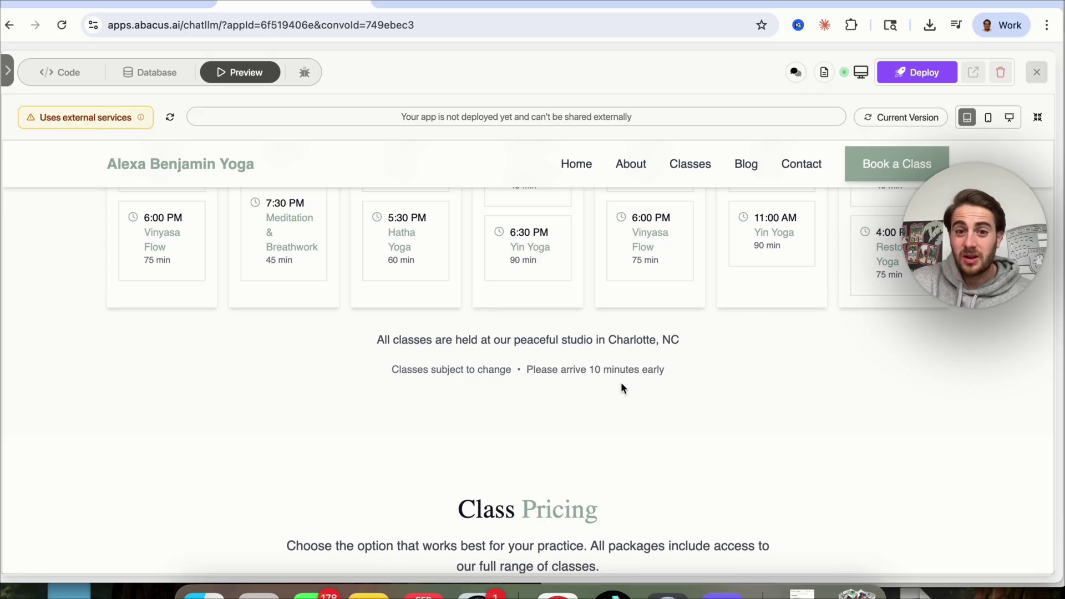
click(903, 76)
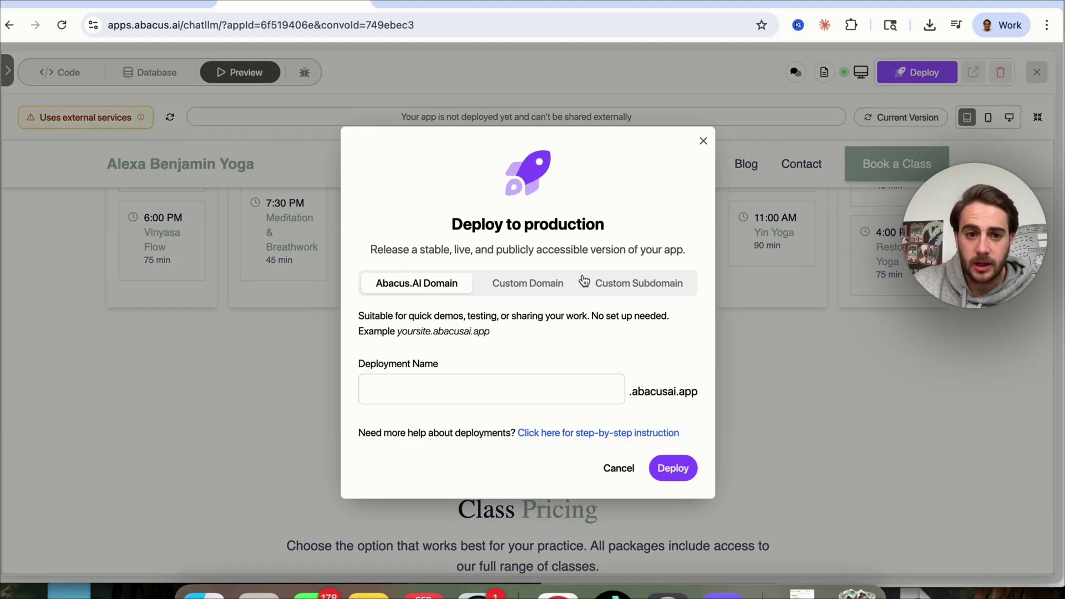
click(498, 284)
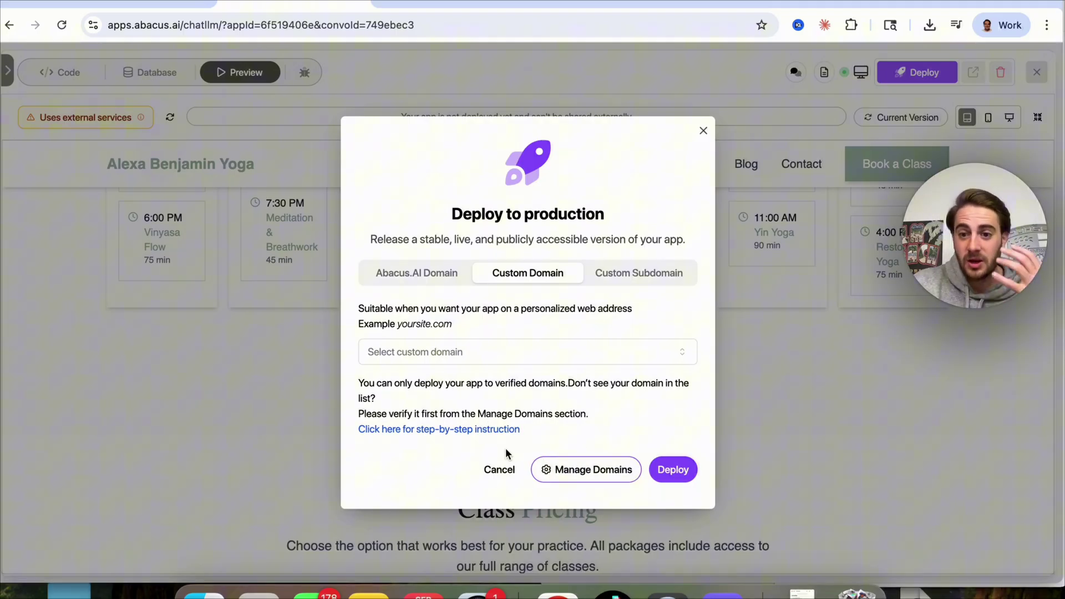
click(504, 471)
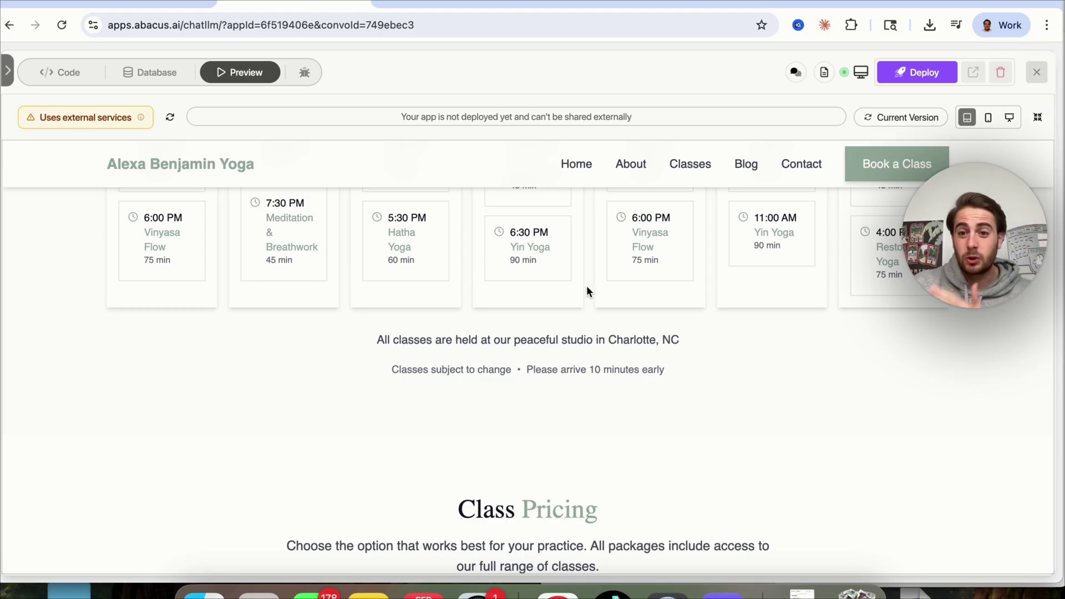
scroll(565, 289, up, 4)
scroll(565, 288, down, 15)
scroll(565, 289, down, 1)
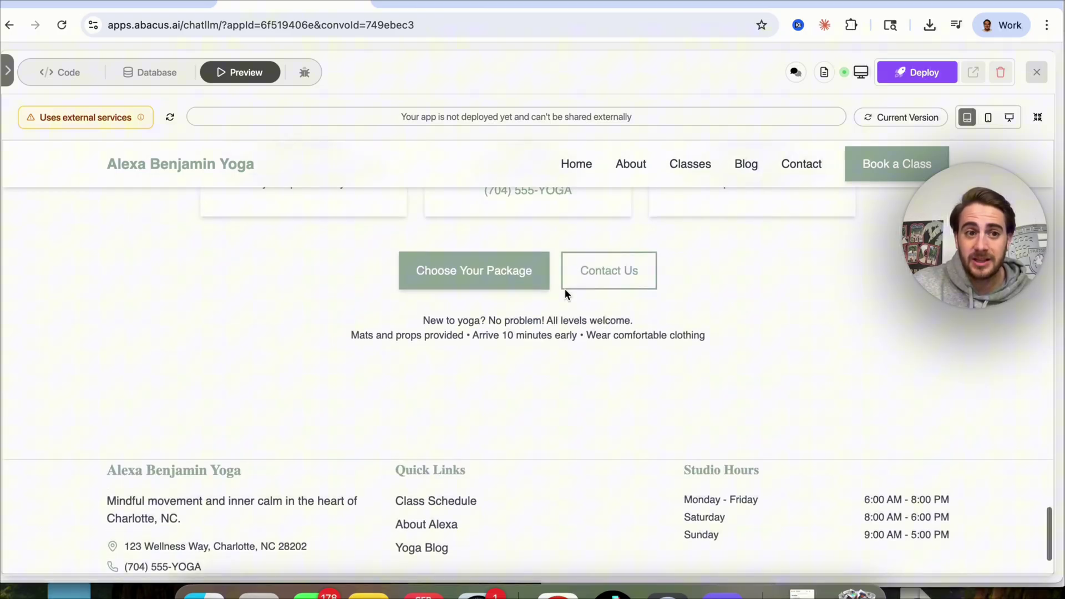
scroll(565, 292, up, 1)
mouse_move(85, 117)
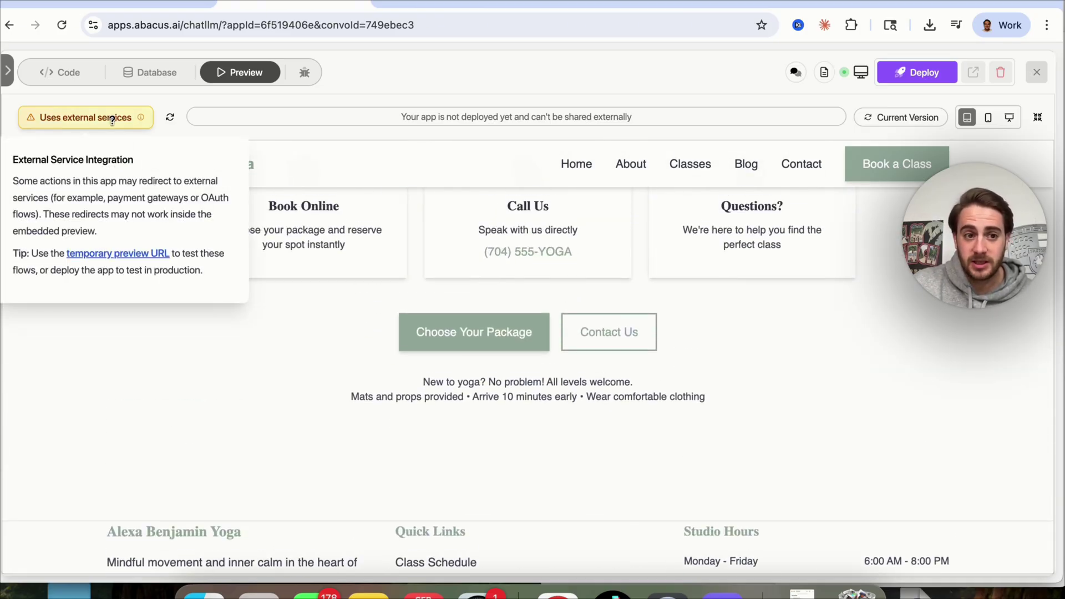
scroll(462, 334, up, 1)
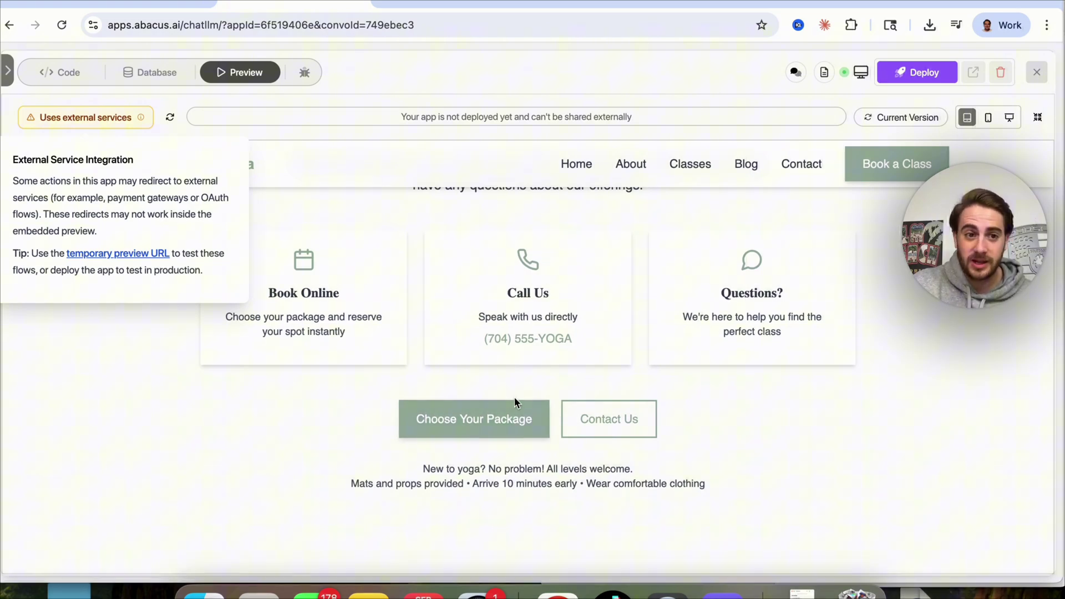
scroll(517, 396, down, 1)
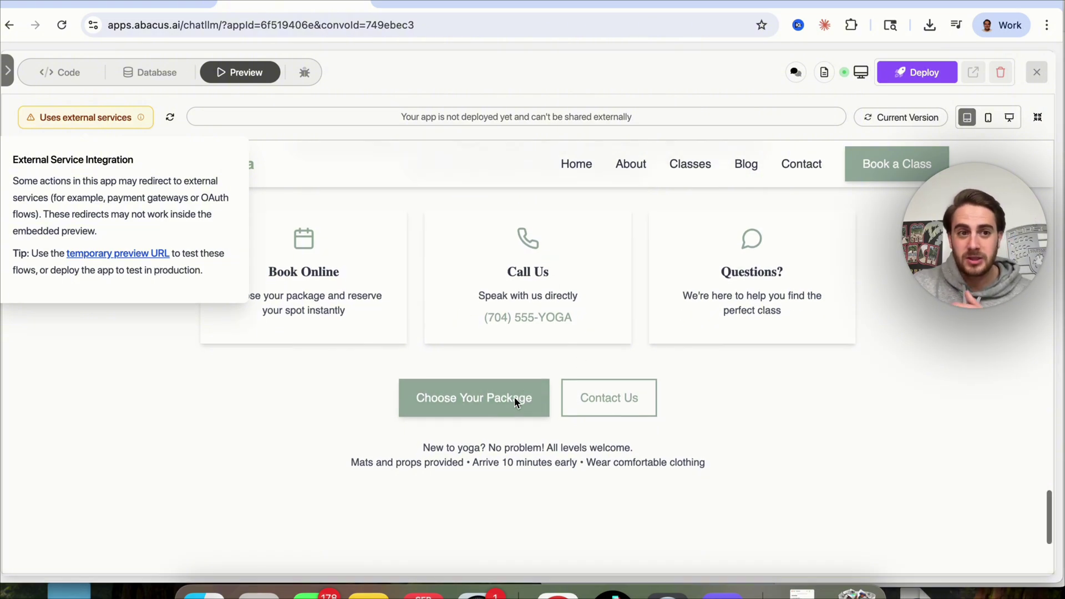
Step: Bring the DeepAgent chat beside the preview and send the Stripe integration request
click(9, 72)
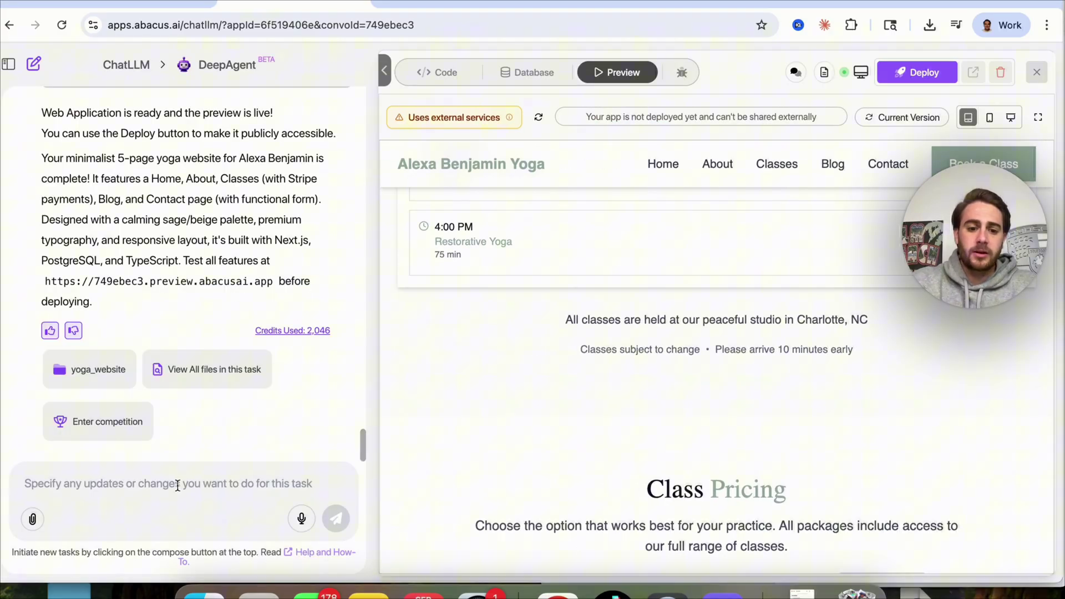
text(Lets set up the)
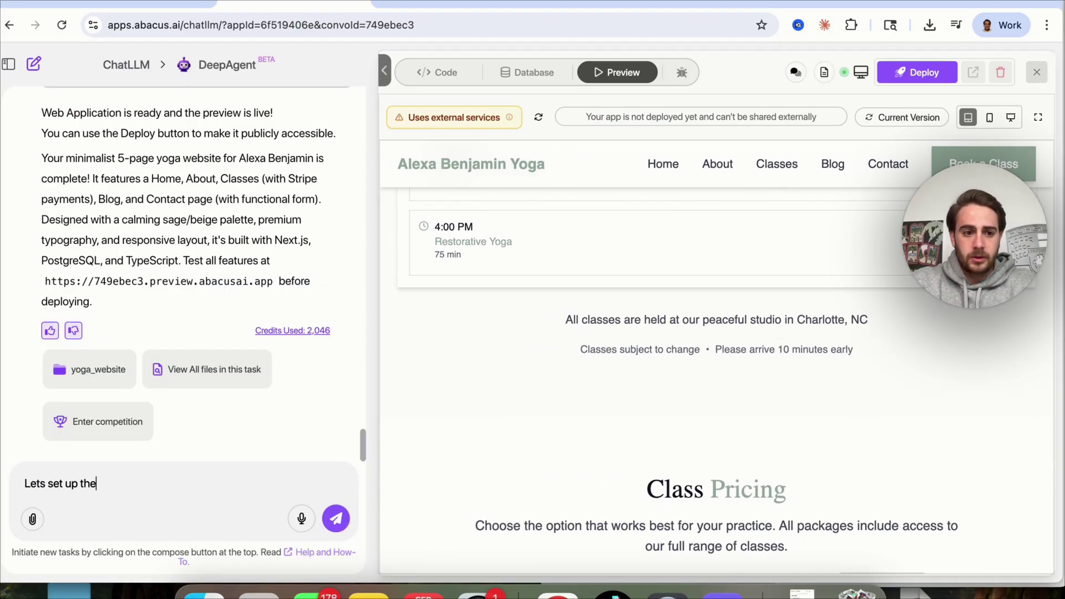
text(on I)
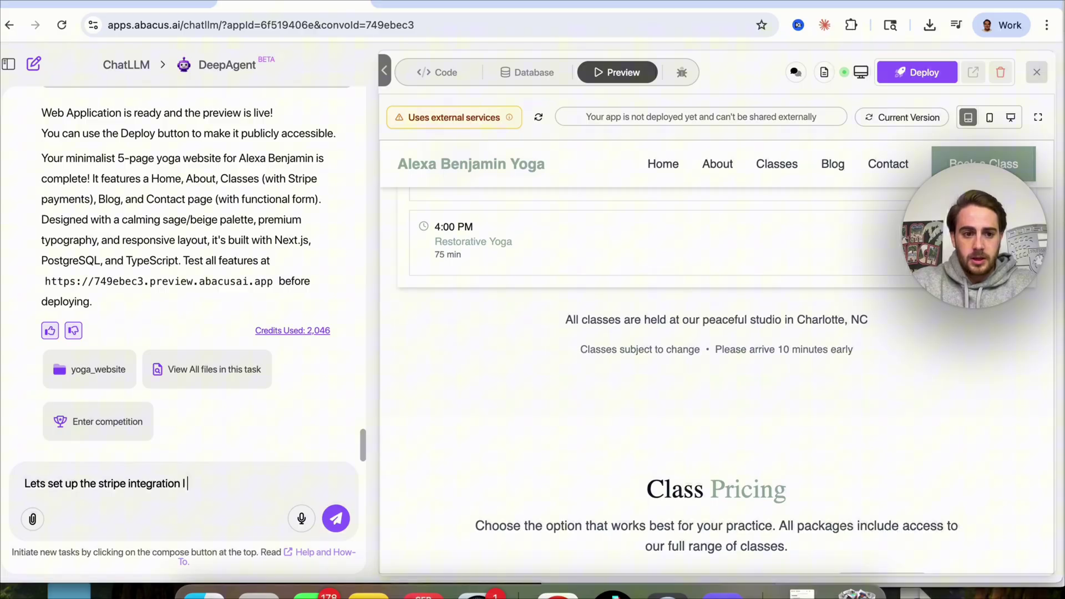
text( have my API key ready)
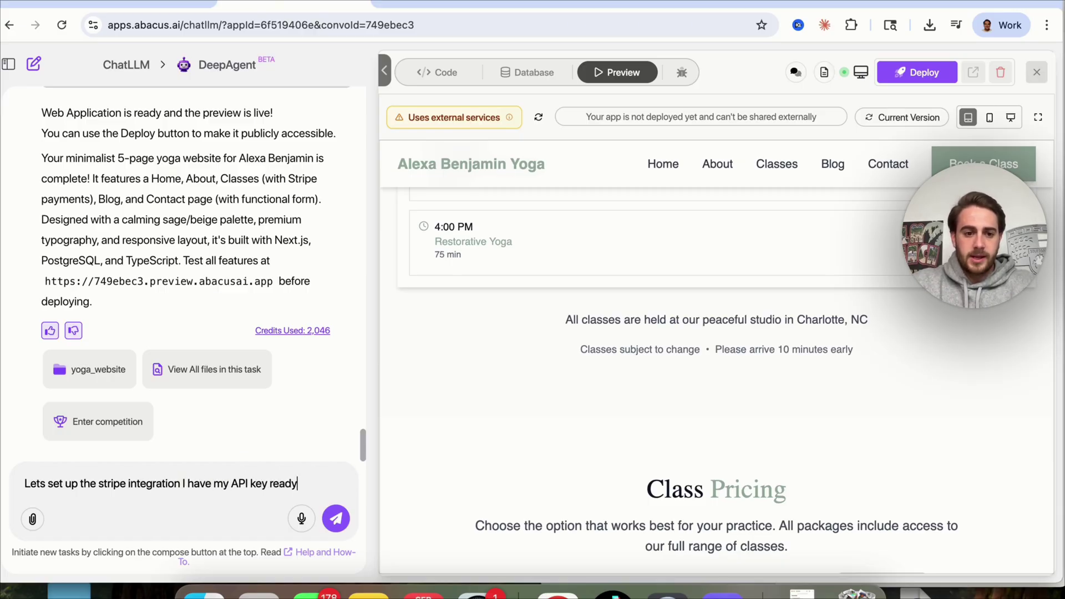
key(Return)
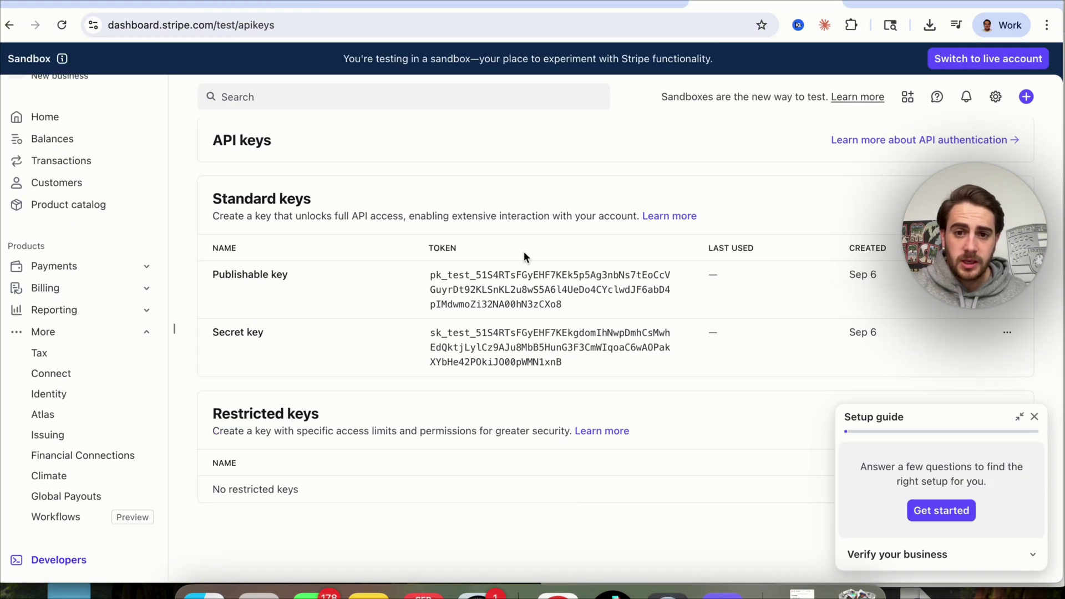
Step: Copy Stripe's publishable test key and paste it into the chat reply under its label
click(557, 289)
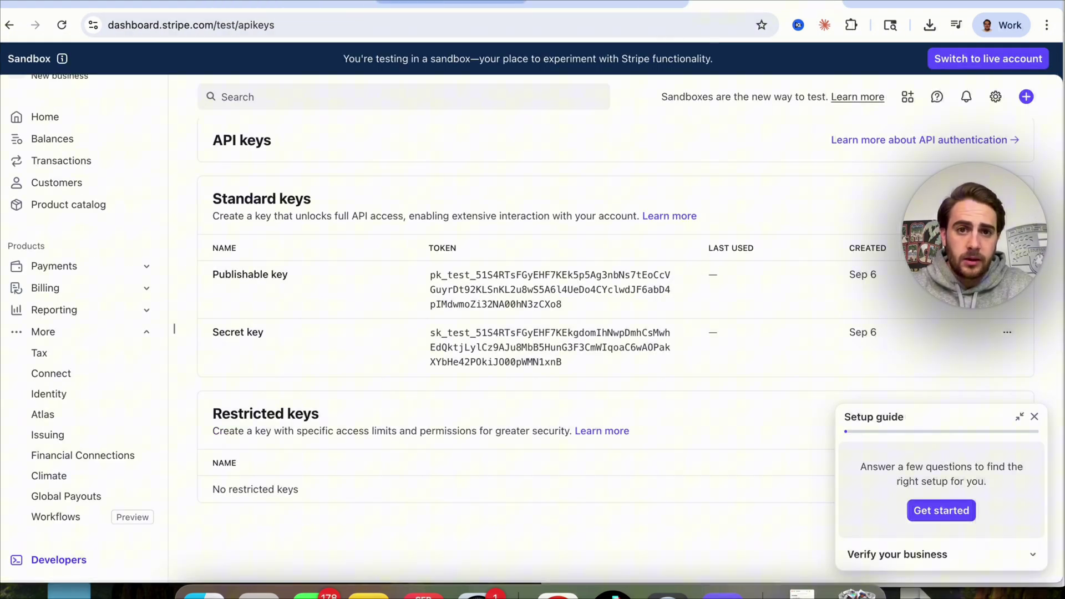
click(271, 8)
click(160, 472)
text(p)
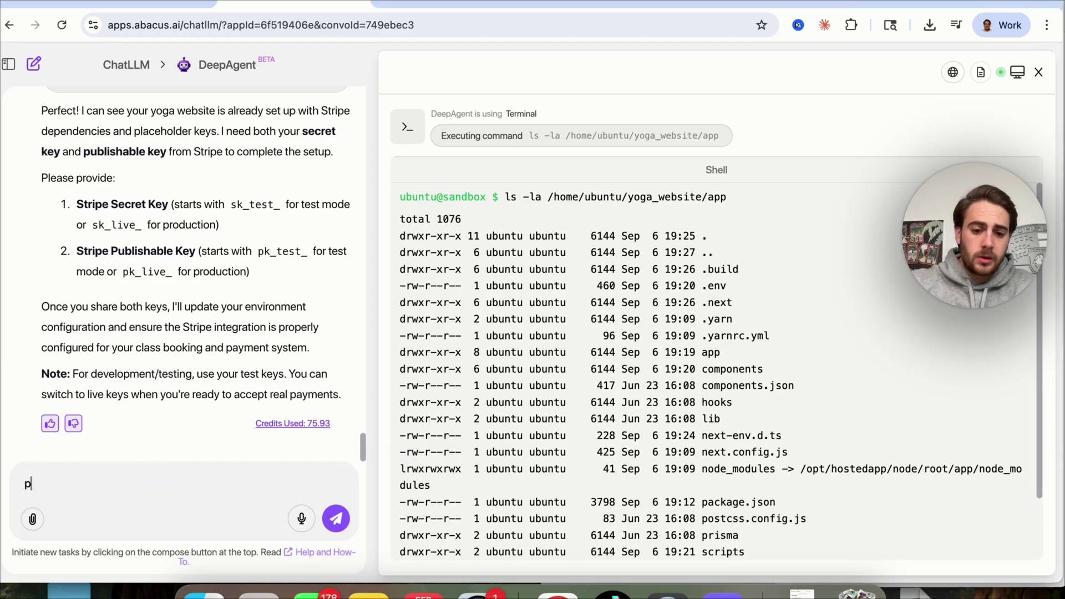
text(ublissh)
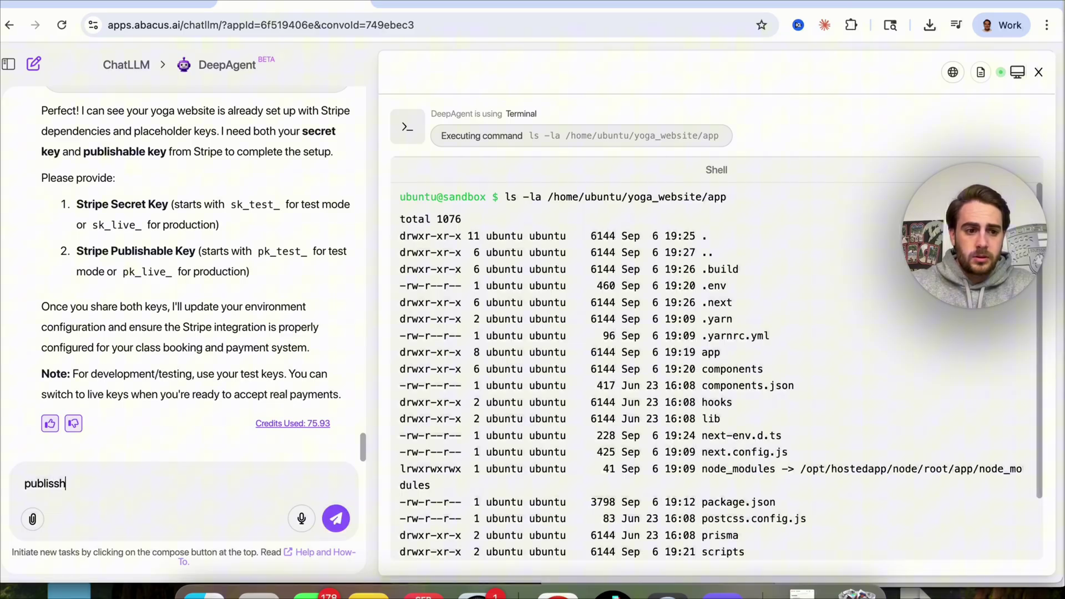
text(able key:)
key(shift+Return)
key(ctrl+v)
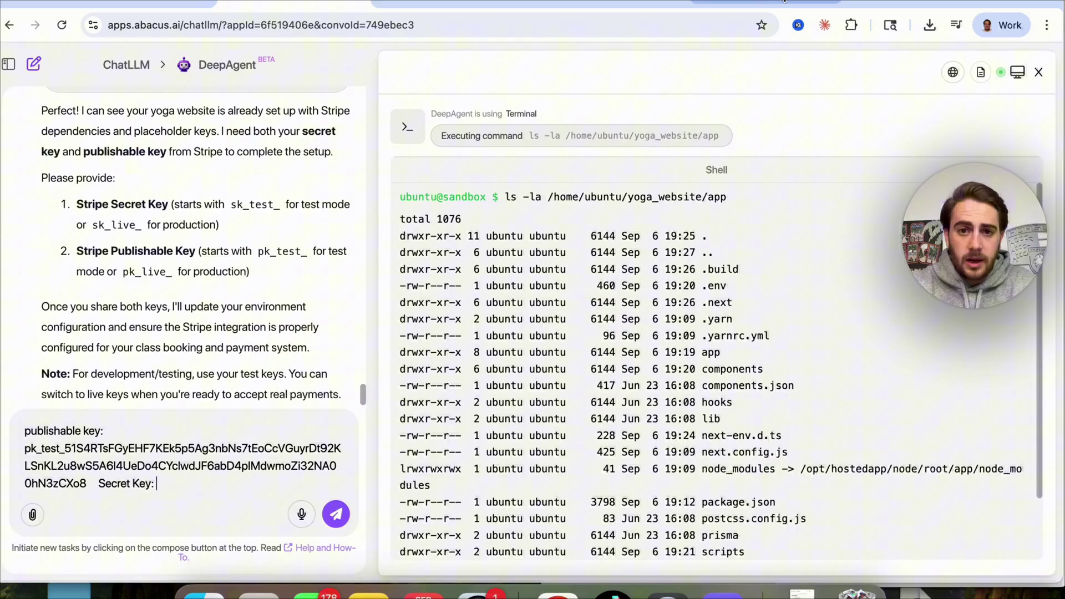
Step: Paste the same copied key again as the secret key and send both keys to the agent
key(ctrl+Tab)
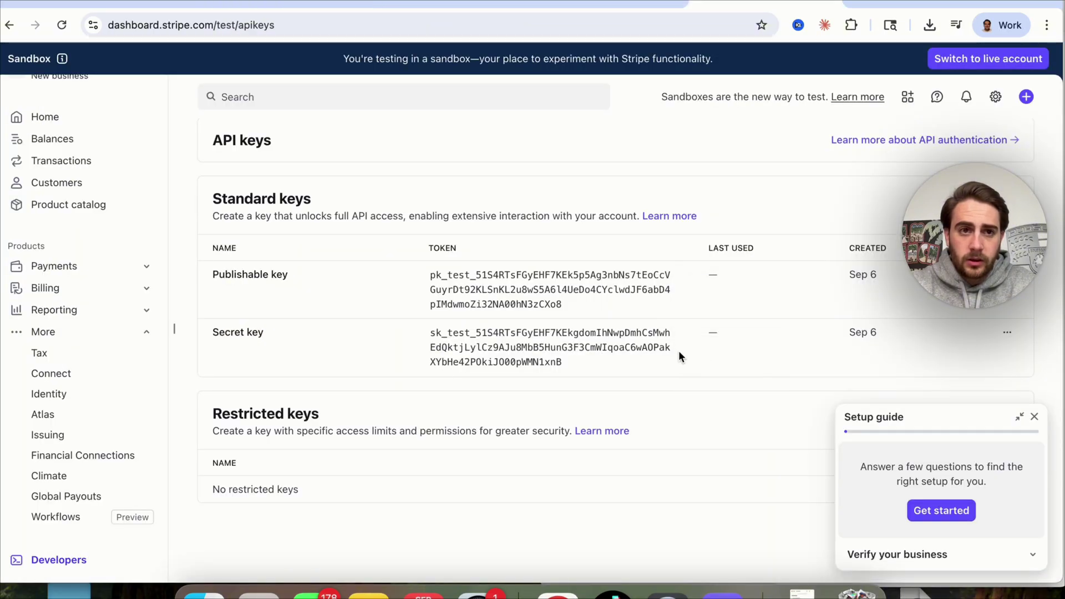
key(ctrl+Tab)
key(ctrl+v)
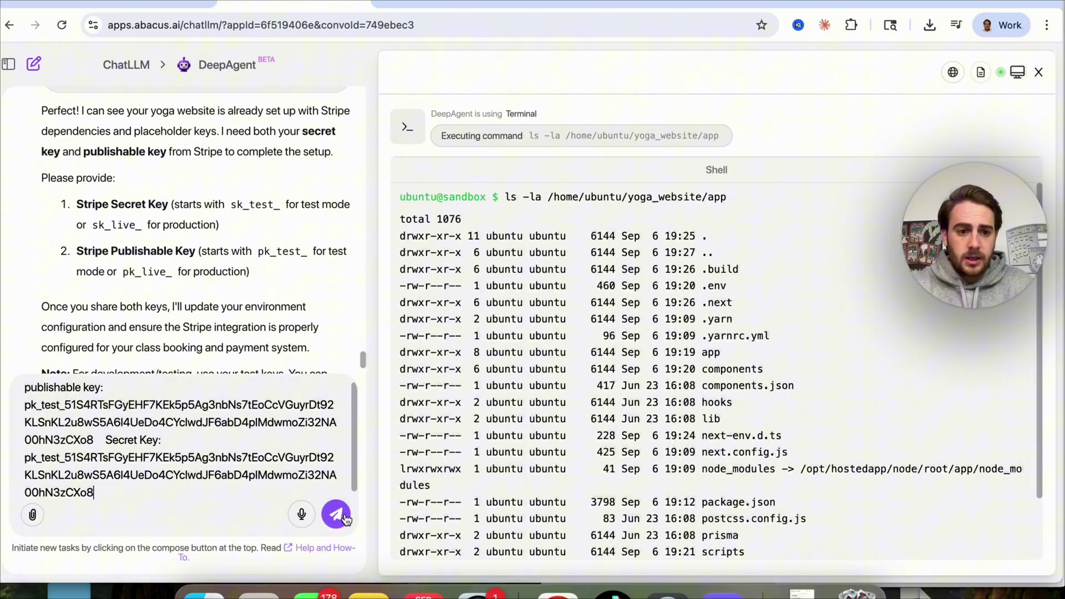
key(Return)
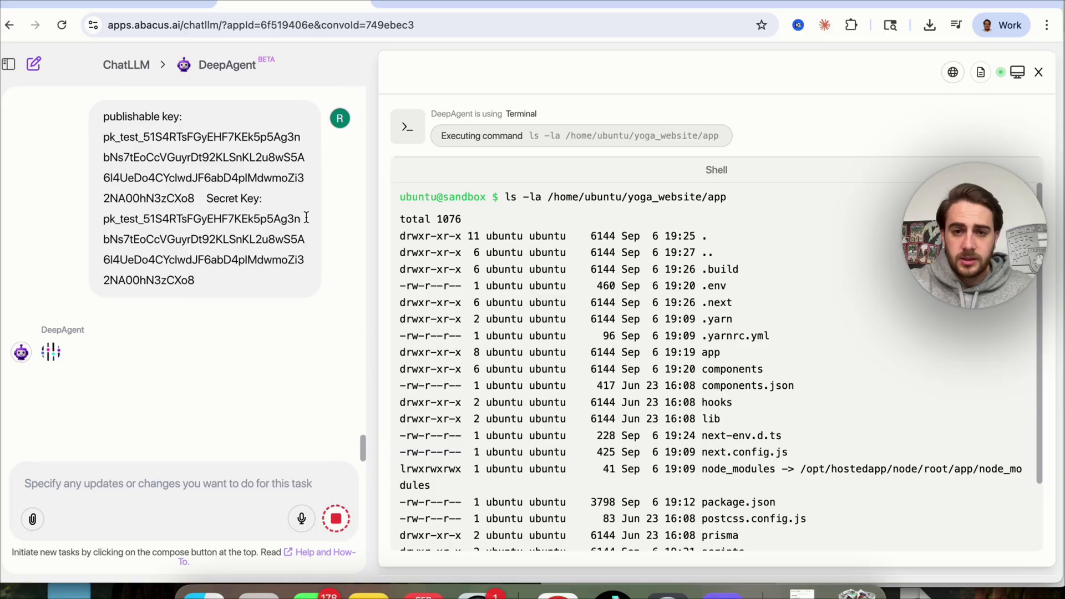
click(721, 3)
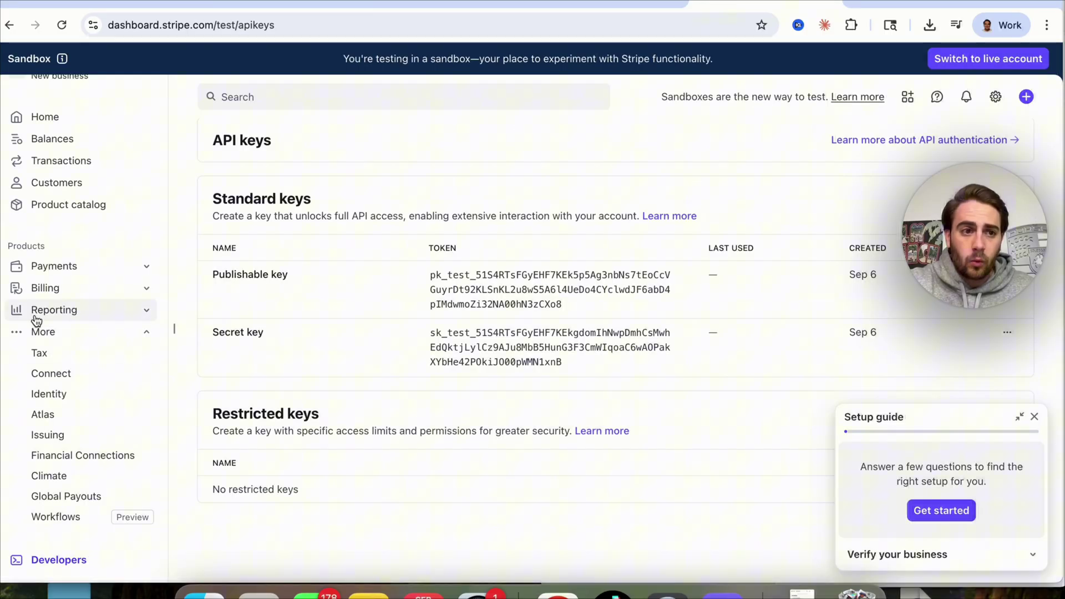
click(212, 25)
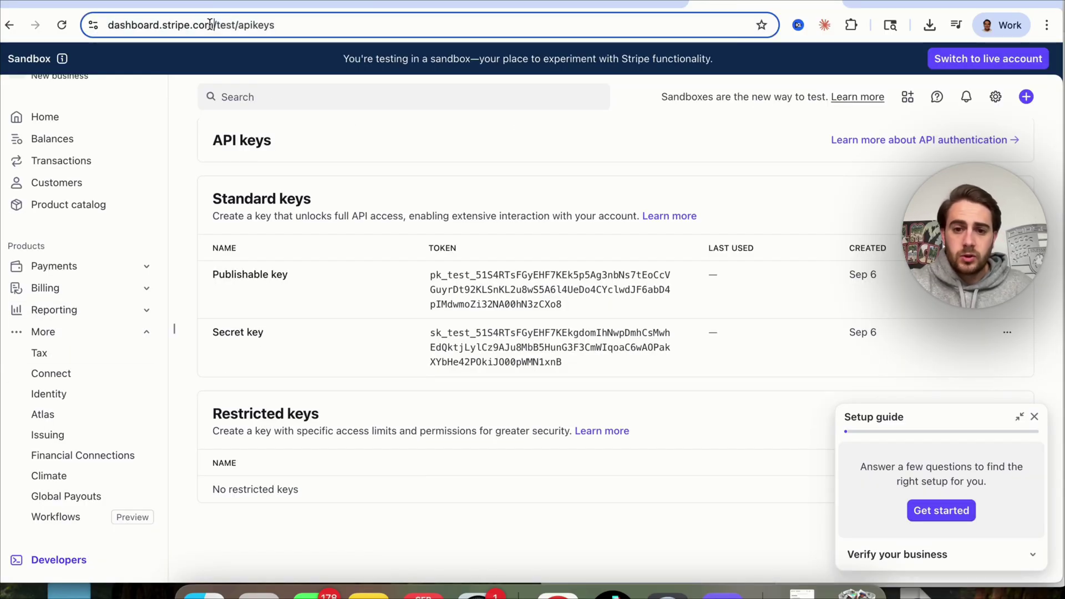
text(strip)
key(Return)
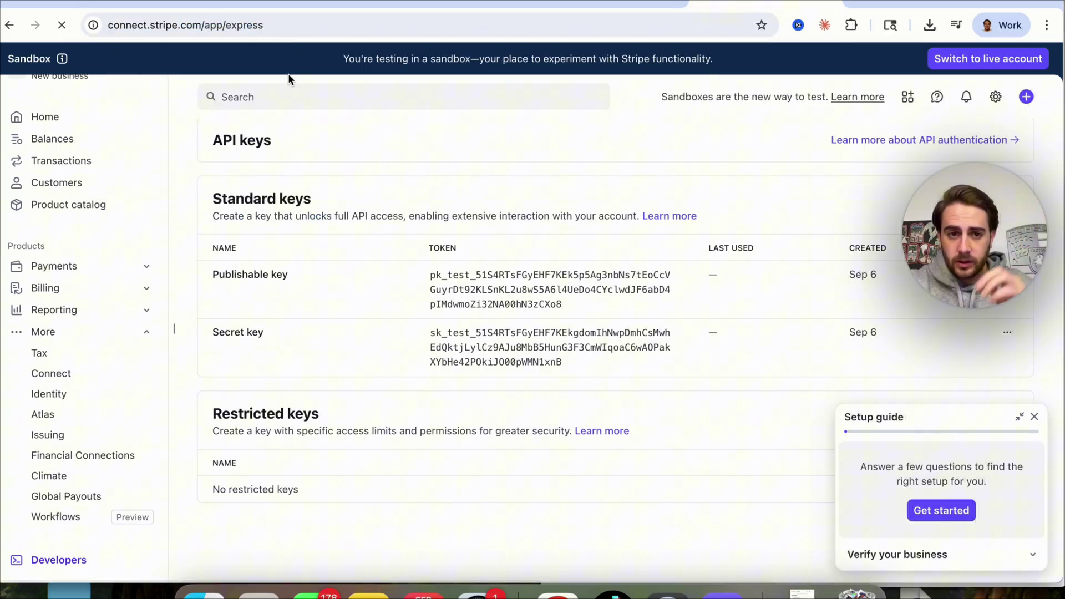
click(283, 18)
text(stripe.com)
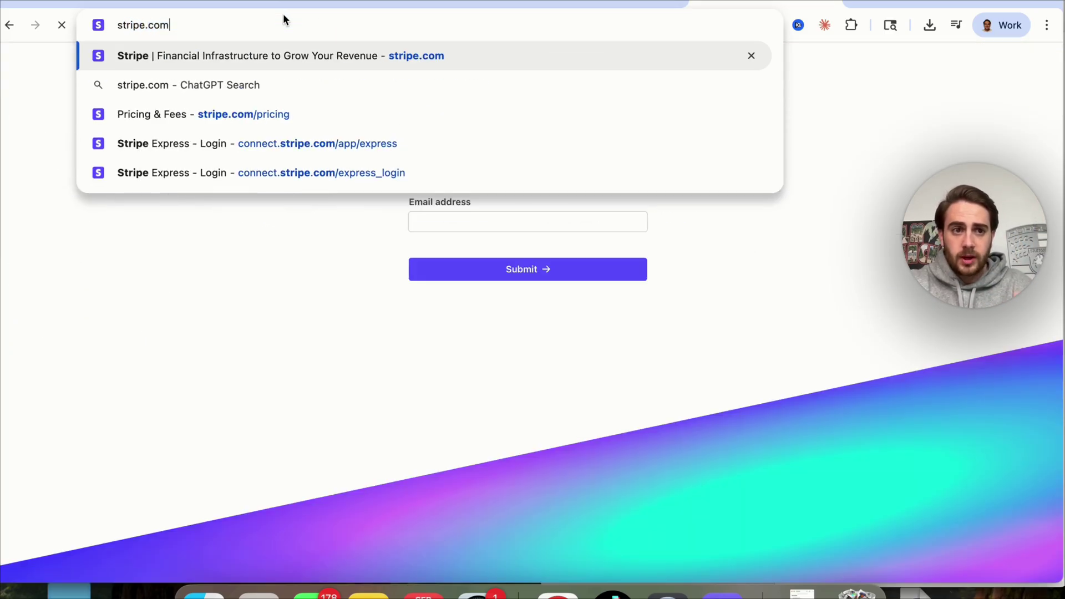
key(Return)
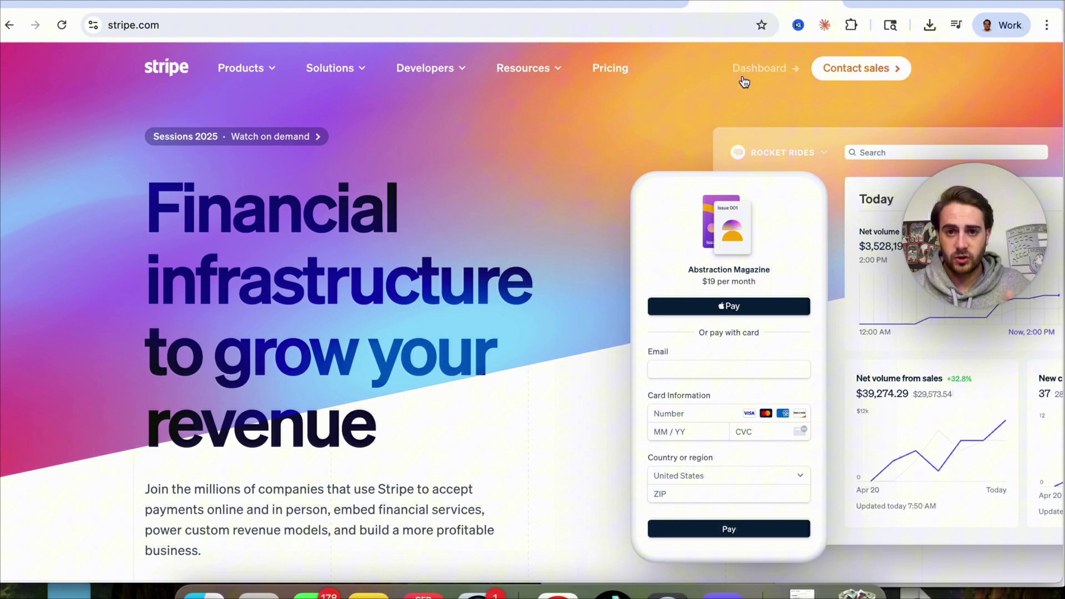
click(743, 74)
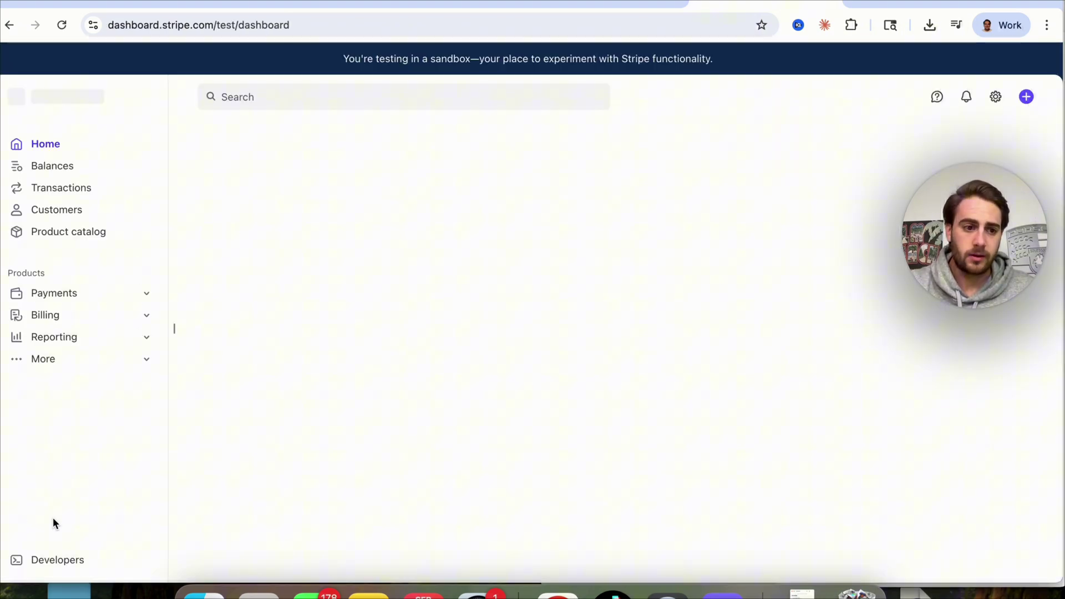
click(38, 562)
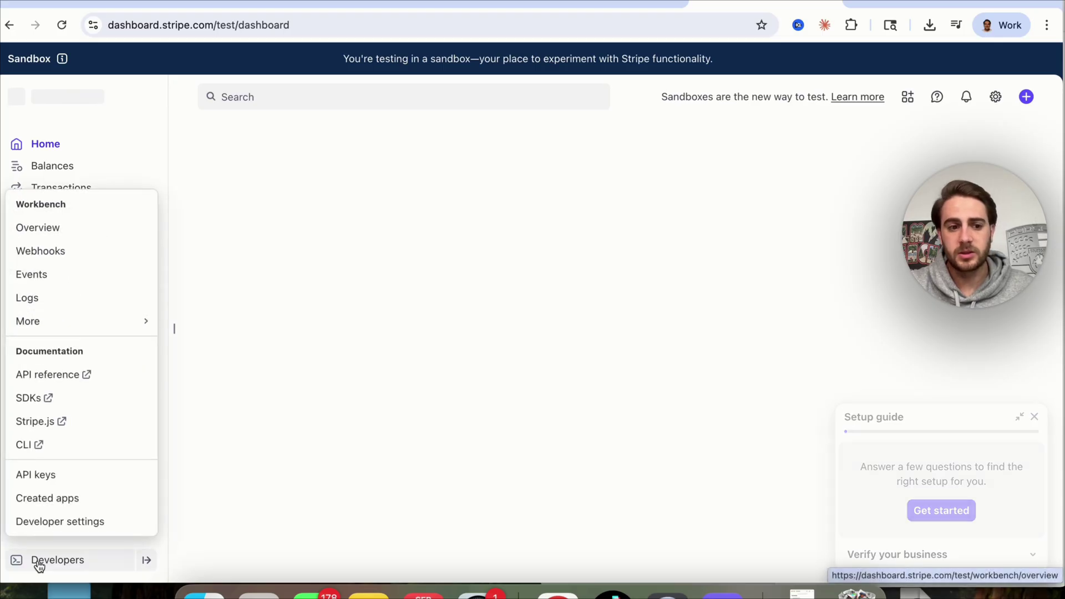
click(55, 476)
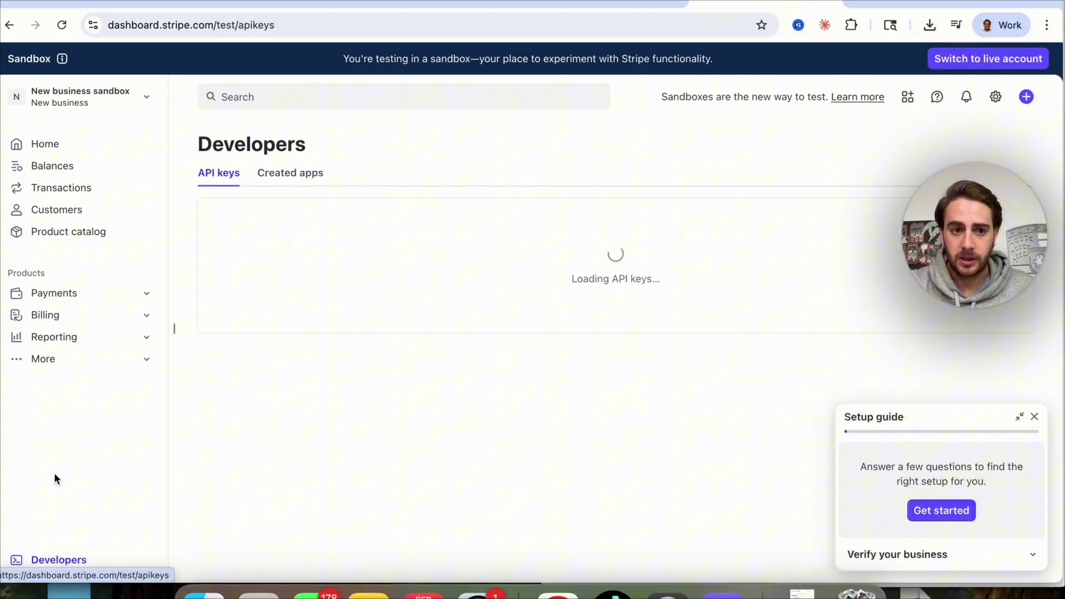
scroll(314, 389, down, 1)
scroll(314, 390, down, 2)
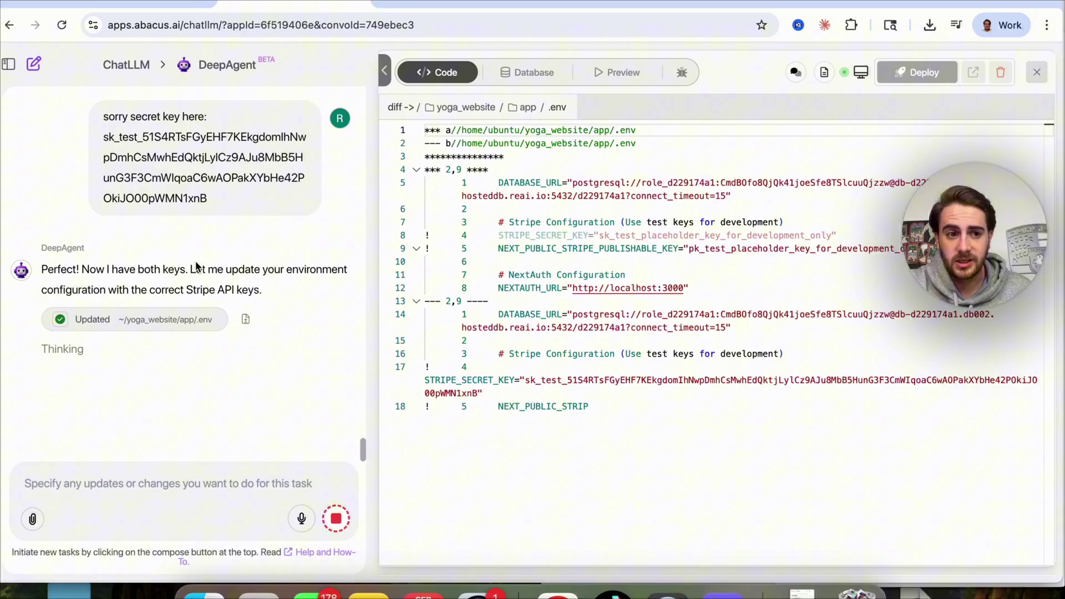
Step: Review the agent's replies confirming both Stripe keys are set and the website is being tested
triple_click(150, 284)
scroll(149, 284, down, 1)
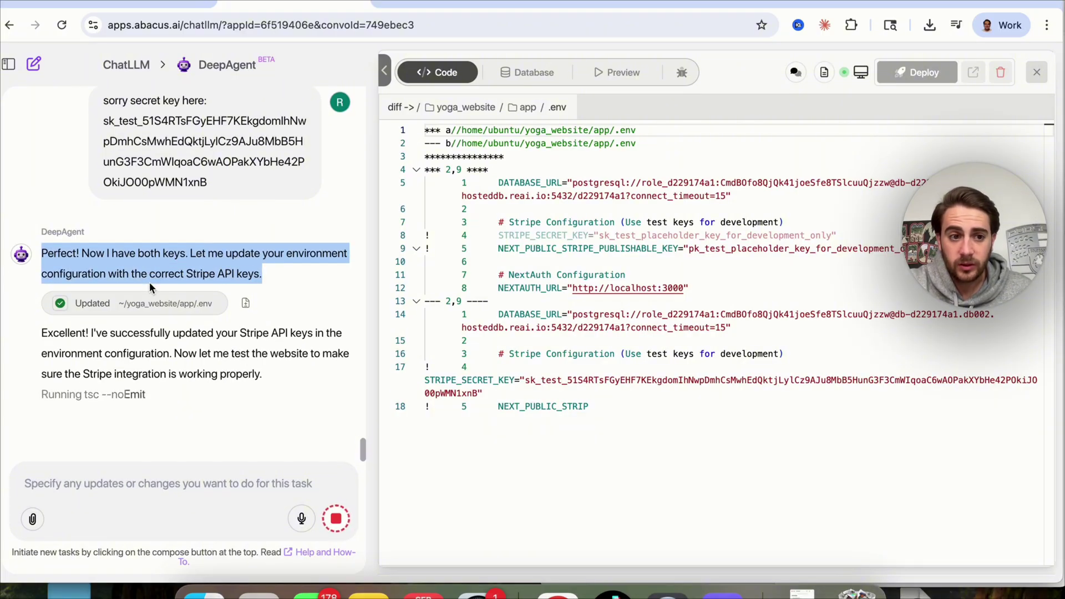
triple_click(99, 351)
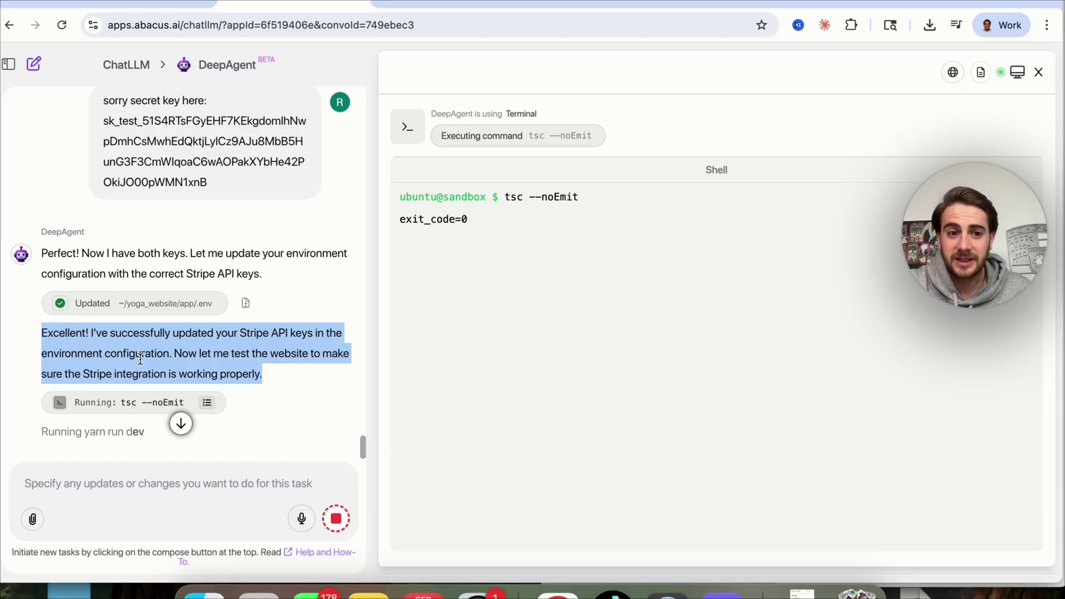
scroll(126, 340, down, 2)
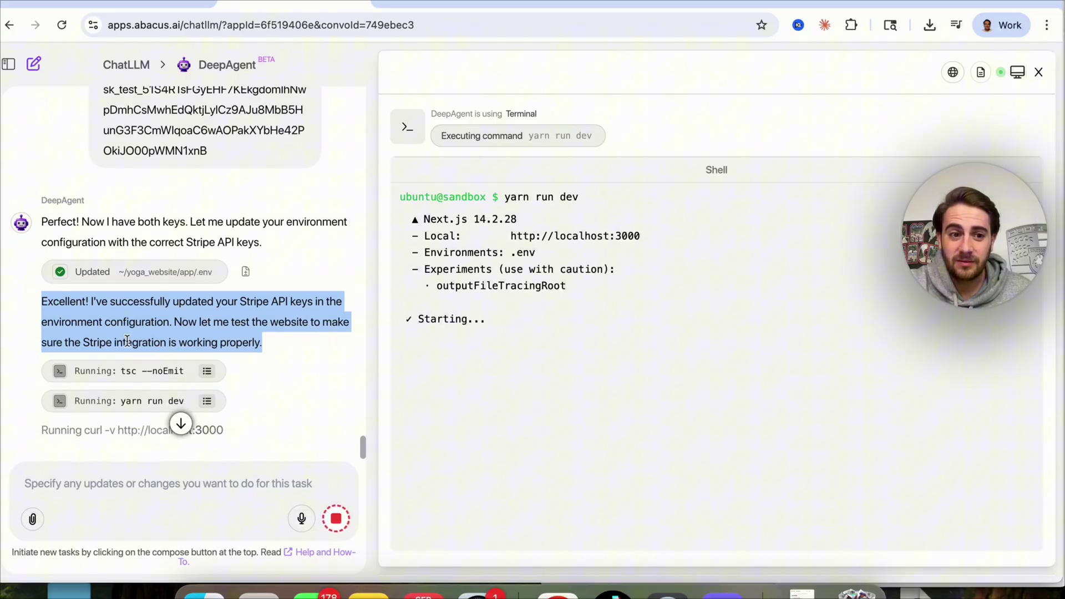
scroll(127, 339, down, 2)
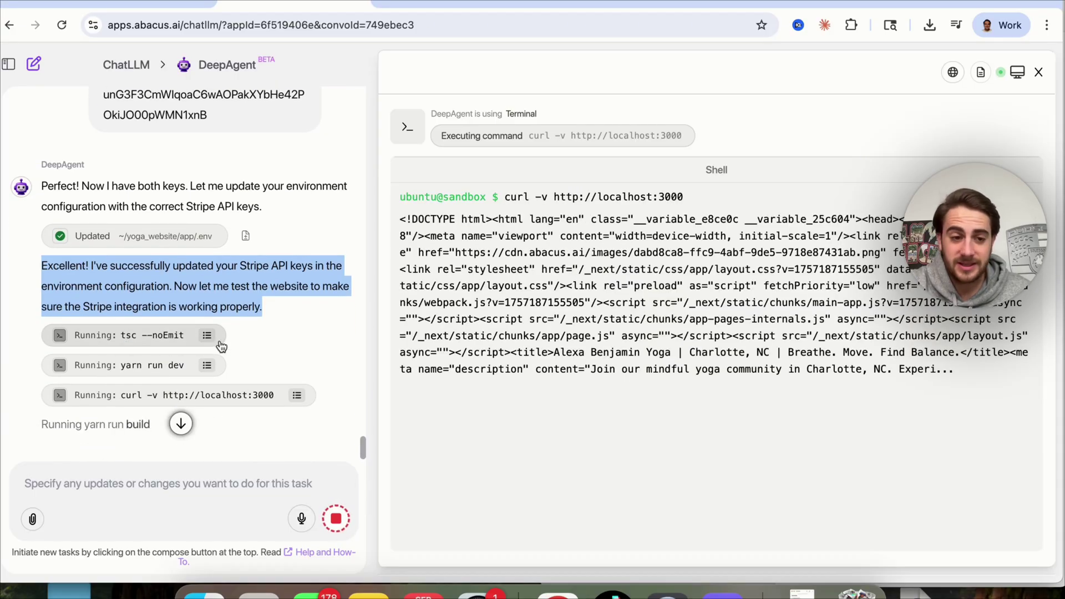
scroll(212, 342, down, 1)
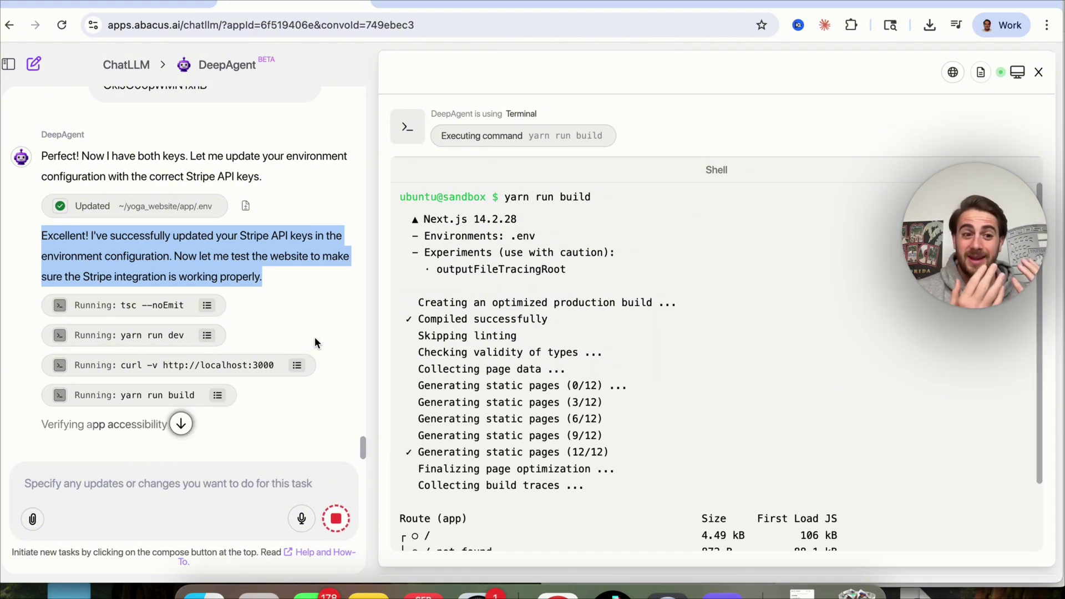
scroll(315, 337, down, 1)
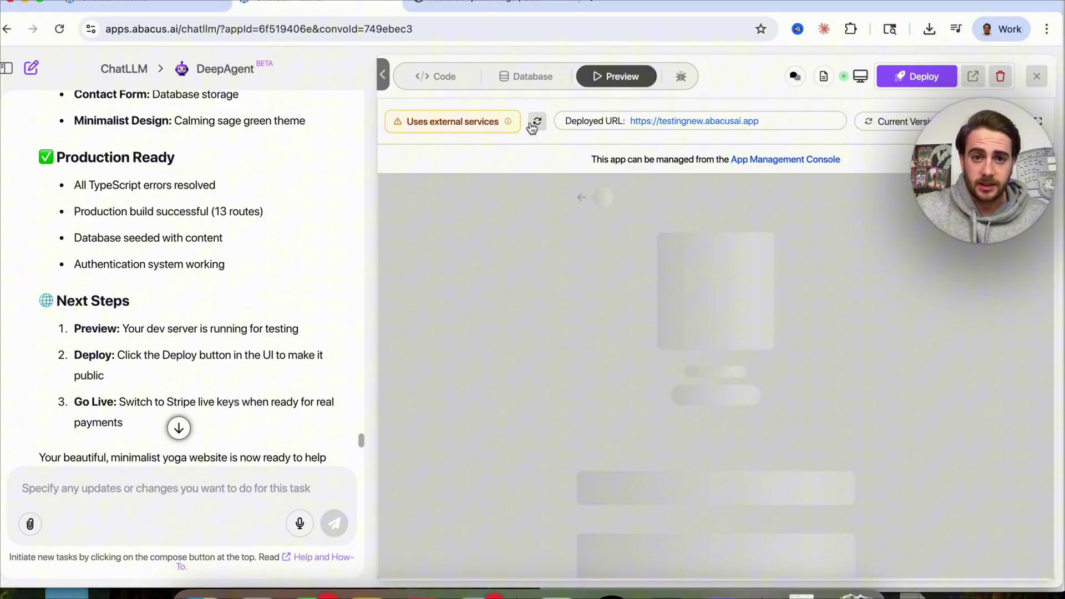
Step: Reload the preview, deploy the site under the testingnew Abacus.AI domain, and open the live URL
click(537, 122)
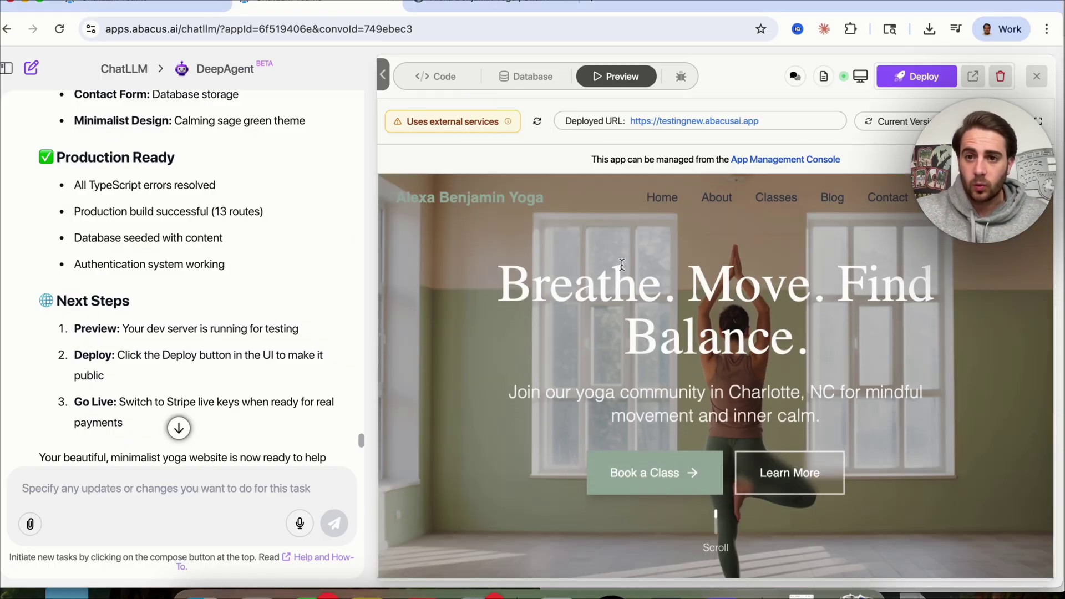
click(916, 79)
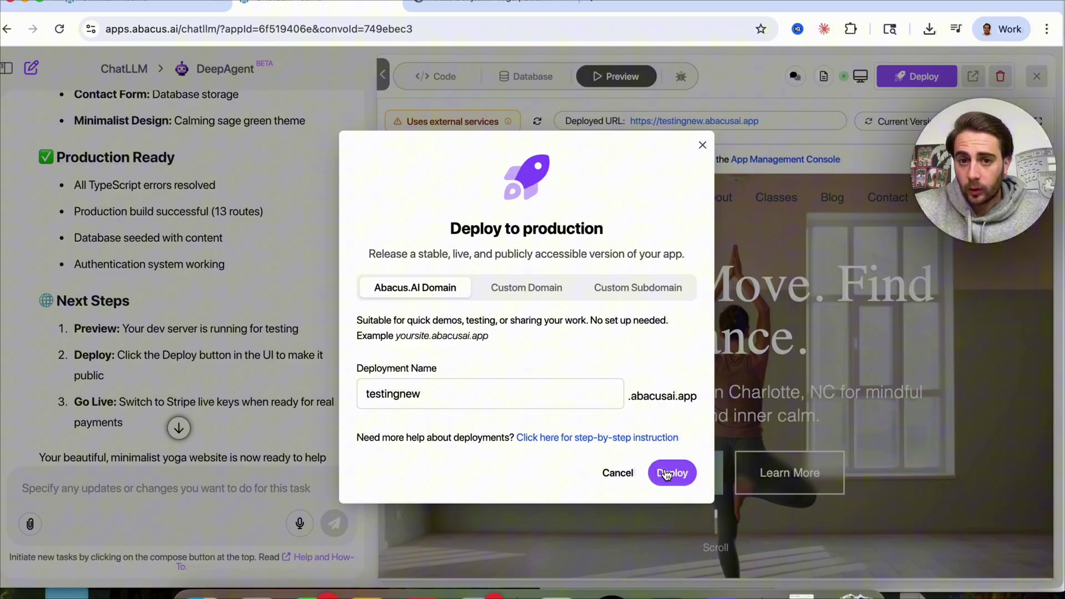
click(701, 145)
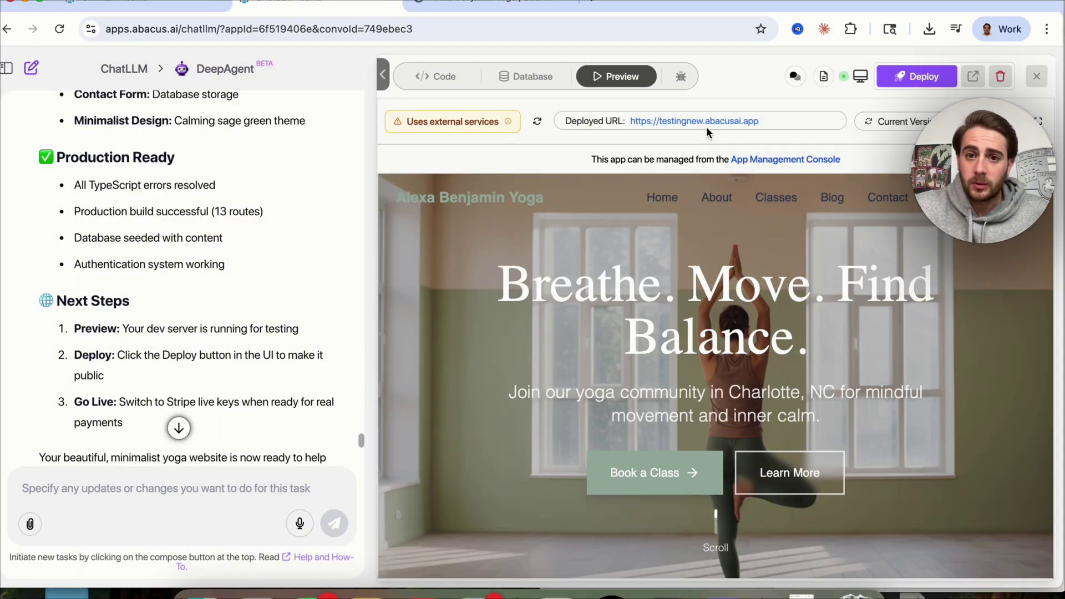
click(707, 122)
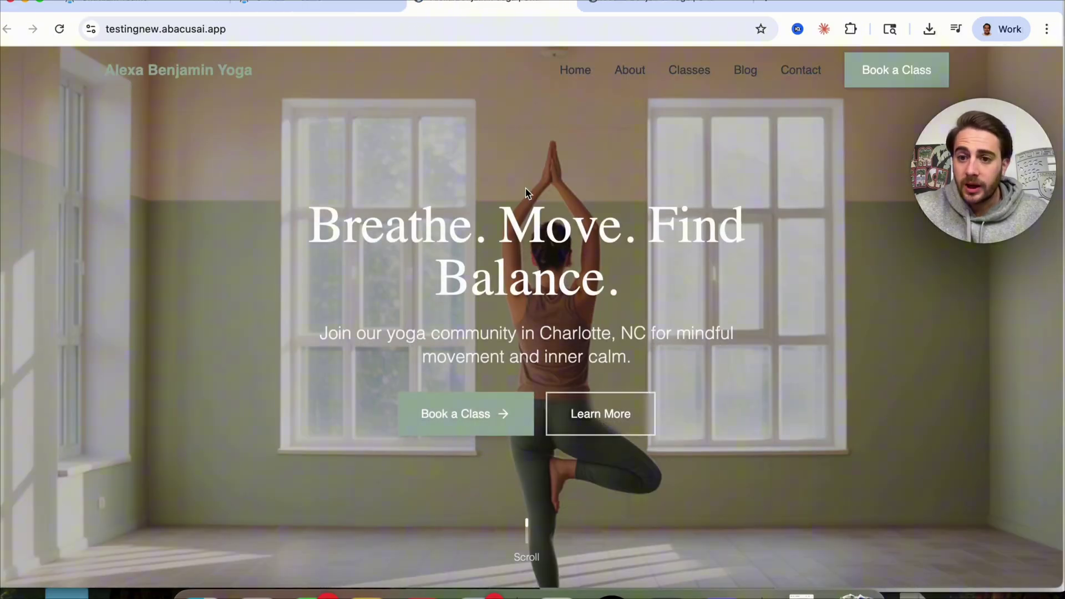
scroll(532, 180, down, 10)
scroll(526, 194, down, 10)
scroll(526, 194, up, 10)
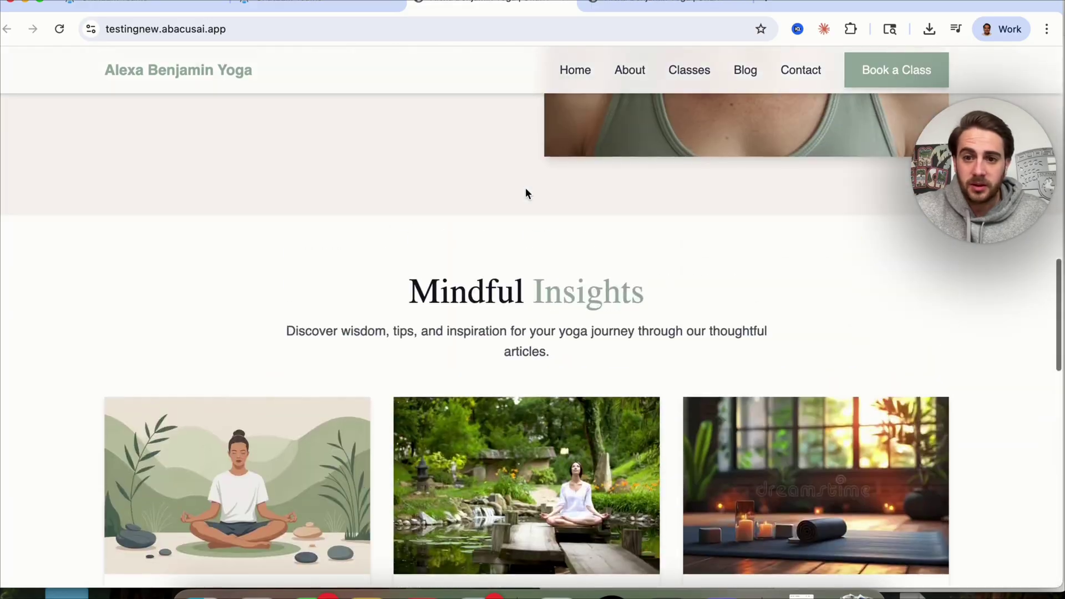
scroll(526, 192, up, 10)
Step: Go to the Classes booking page of the Alexa Benjamin Yoga site
click(886, 86)
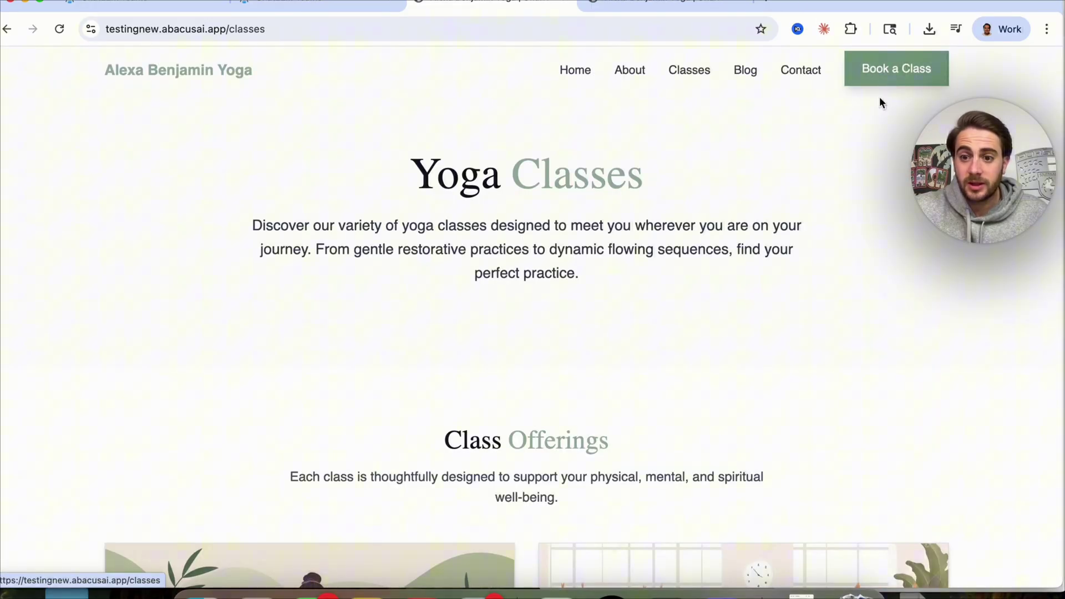
scroll(673, 405, down, 2)
scroll(673, 405, down, 10)
scroll(666, 408, down, 3)
scroll(661, 408, down, 5)
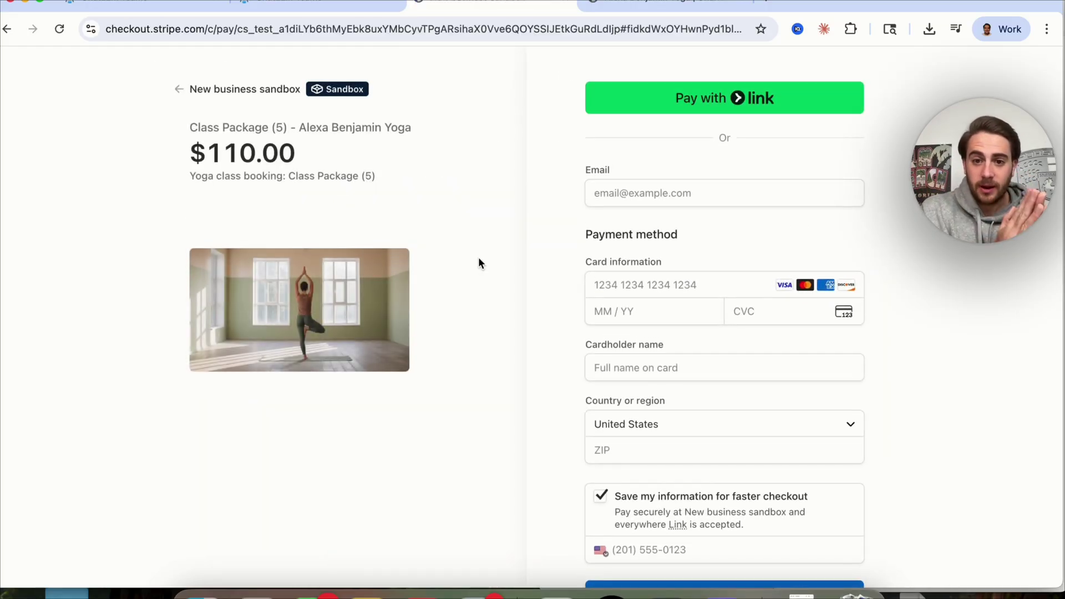
scroll(479, 258, down, 1)
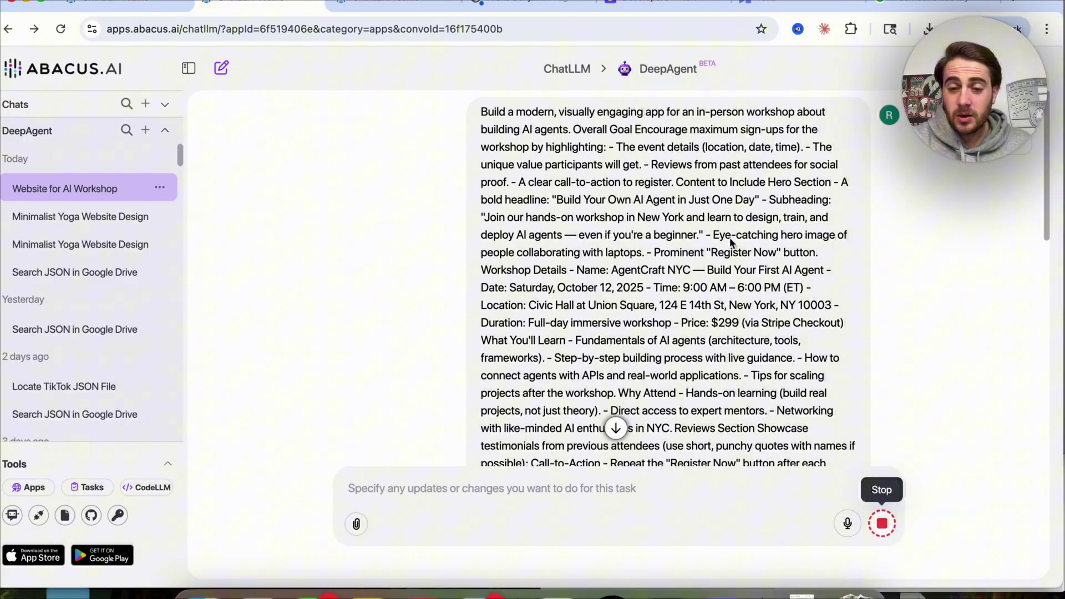
Step: Select the workshop prompt and the Registration Process question, then launch the deployed workshop site
triple_click(731, 242)
scroll(728, 238, down, 3)
scroll(729, 238, up, 1)
scroll(726, 235, up, 1)
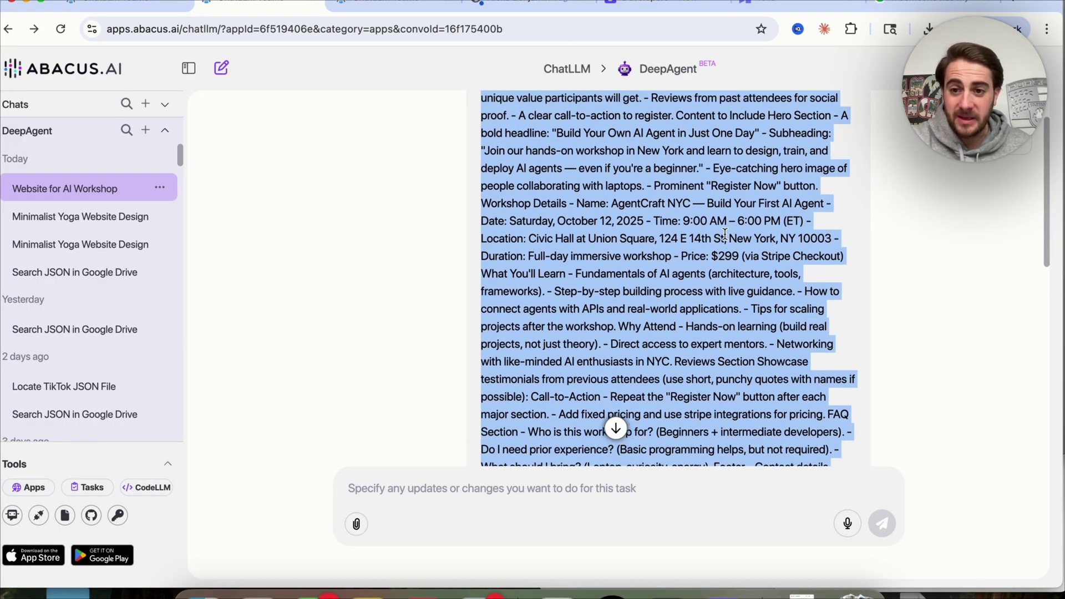
scroll(723, 238, up, 1)
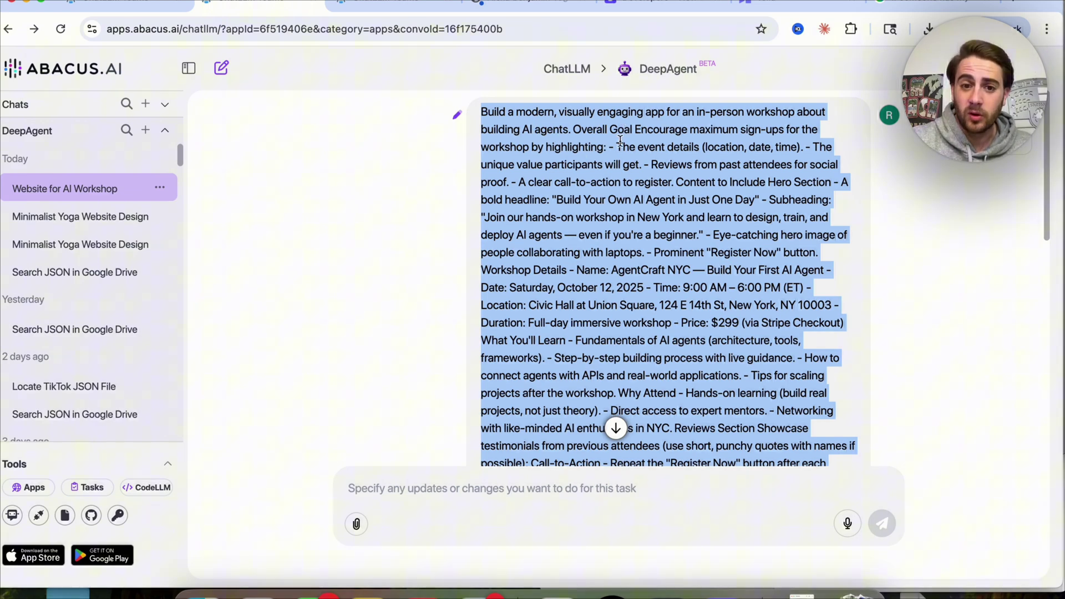
scroll(620, 144, down, 1)
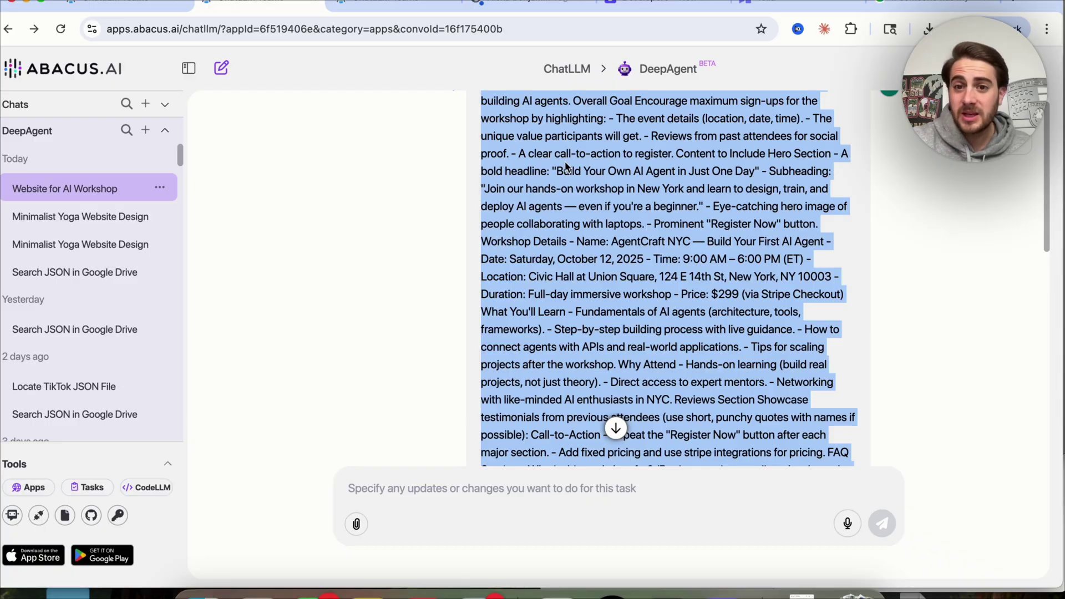
scroll(547, 182, down, 2)
scroll(547, 182, down, 4)
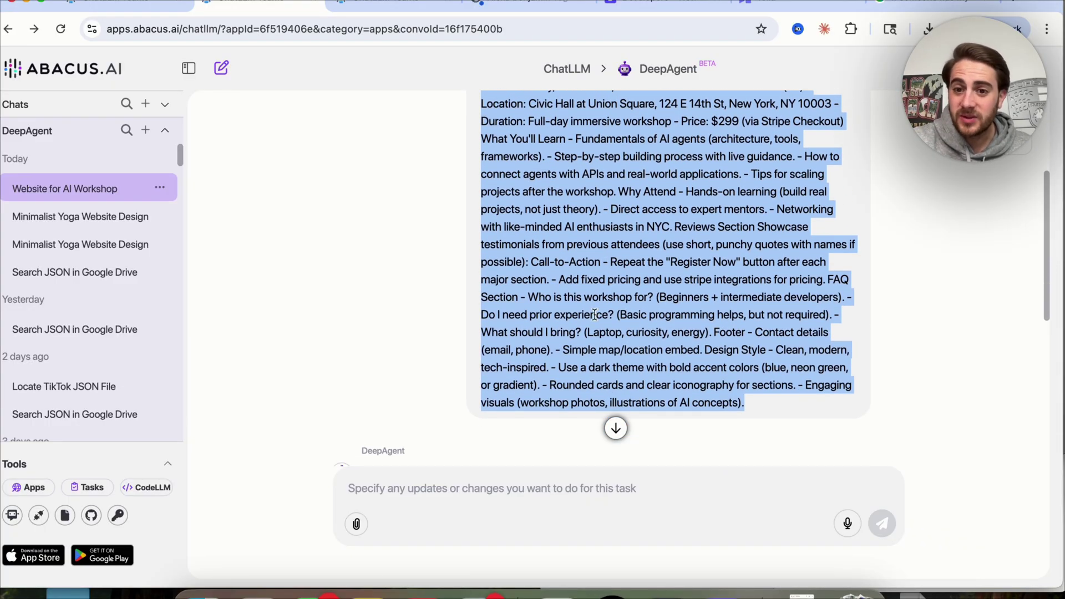
scroll(387, 321, down, 7)
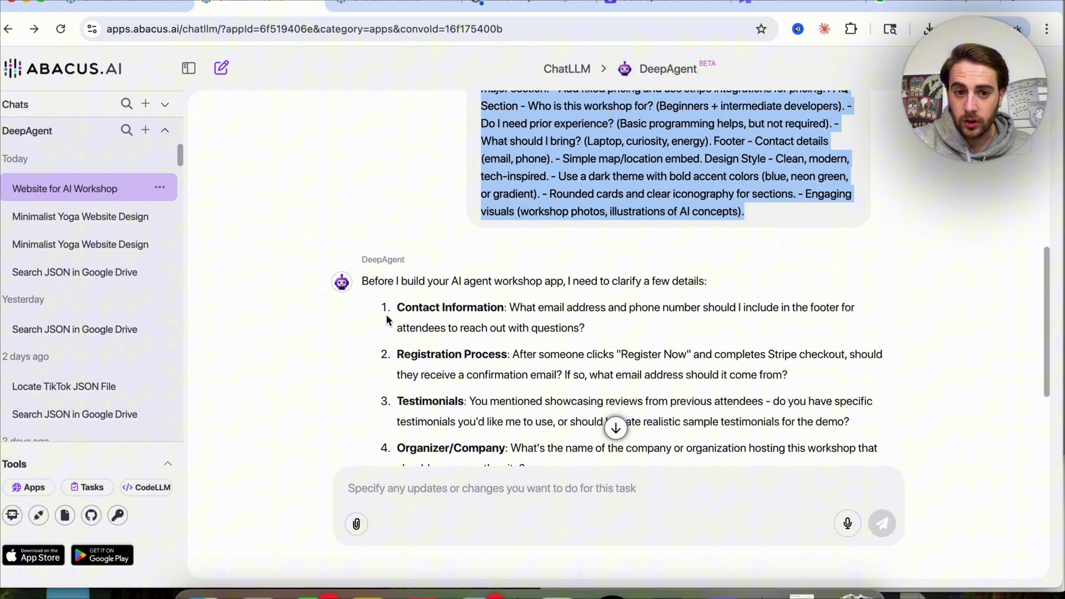
scroll(408, 258, down, 2)
scroll(427, 203, down, 3)
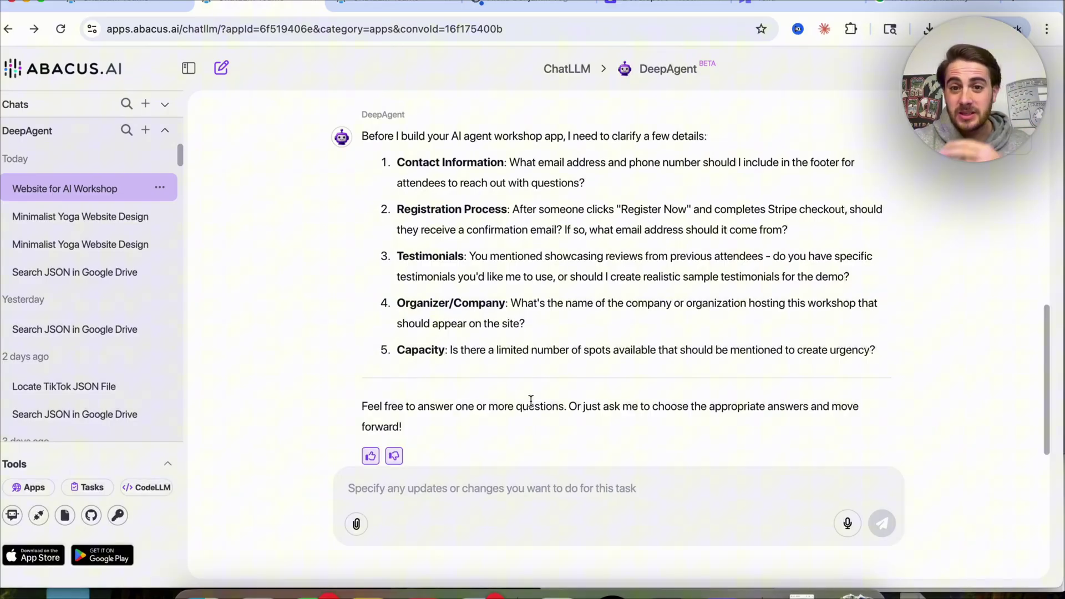
triple_click(595, 224)
scroll(594, 225, up, 1)
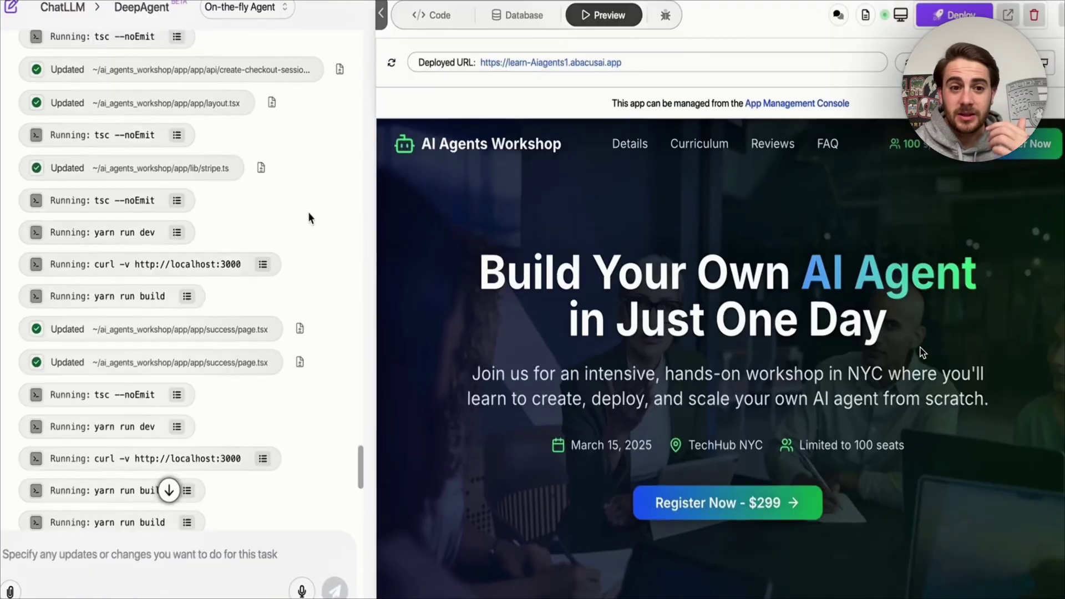
scroll(307, 218, down, 2)
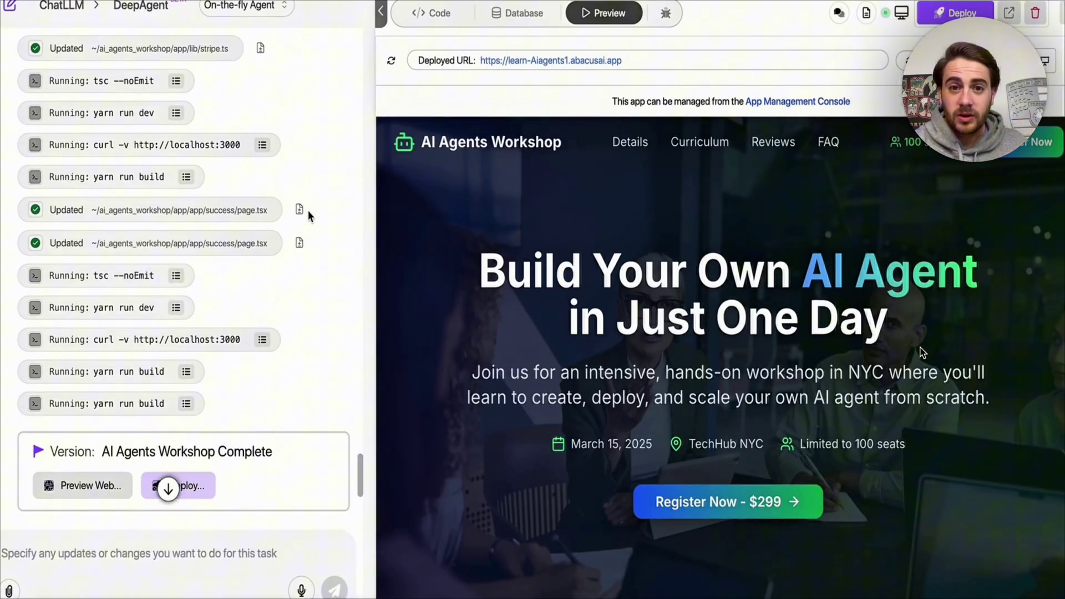
scroll(309, 219, down, 2)
scroll(308, 218, down, 2)
scroll(308, 216, down, 1)
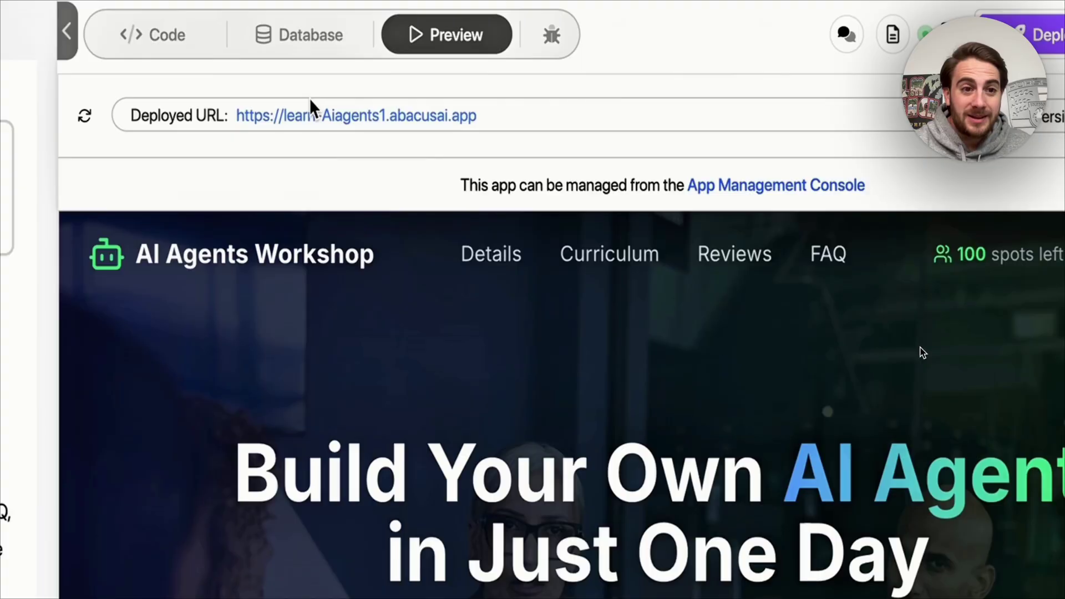
click(522, 67)
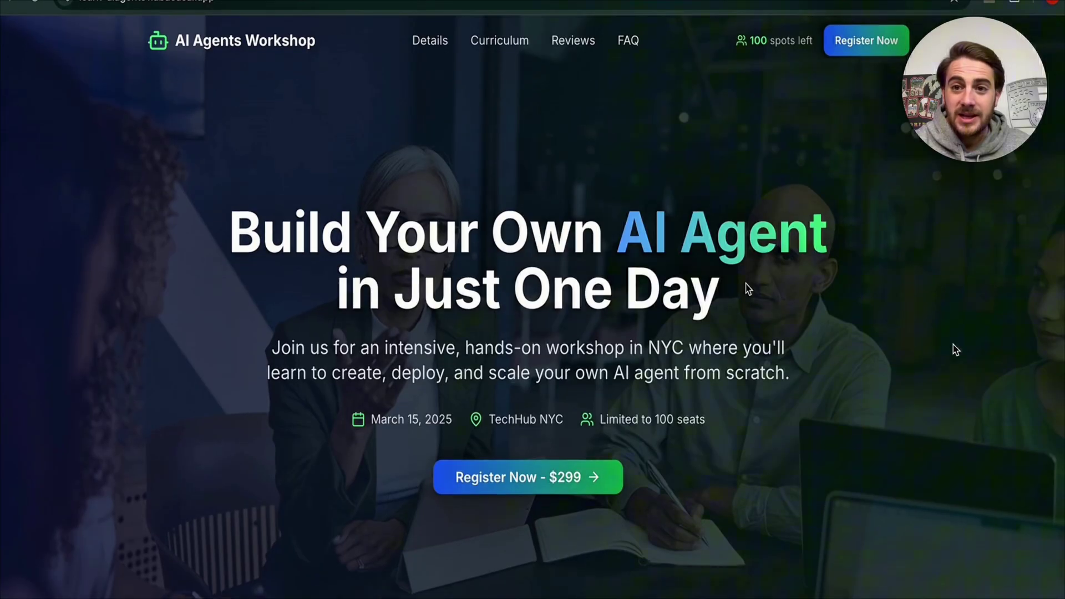
scroll(744, 289, down, 3)
scroll(744, 288, down, 3)
scroll(894, 285, down, 1)
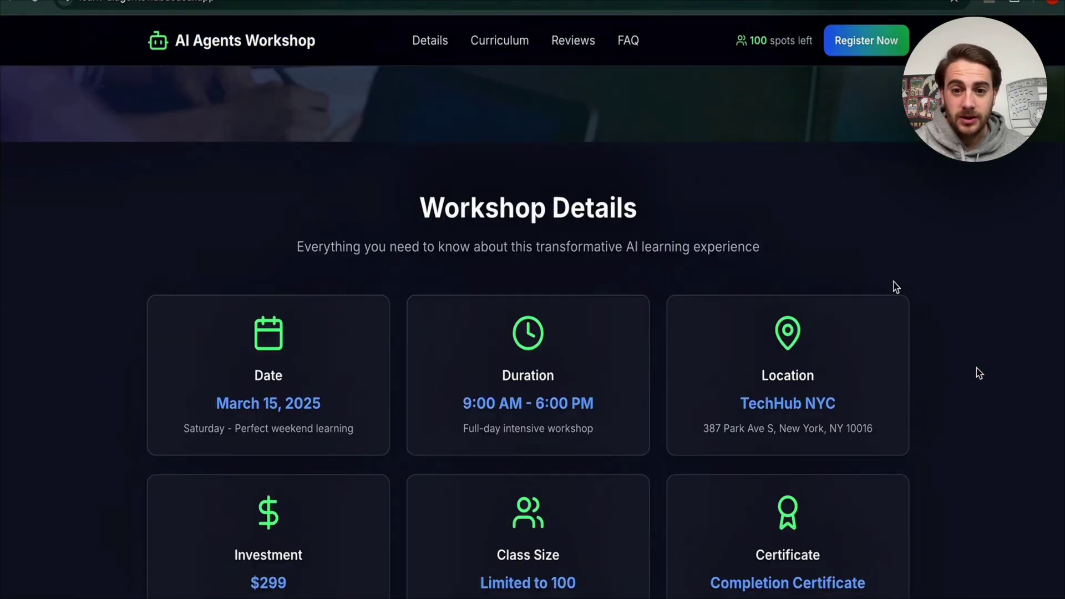
scroll(894, 397, down, 2)
scroll(956, 400, down, 3)
scroll(957, 400, down, 3)
scroll(957, 399, down, 2)
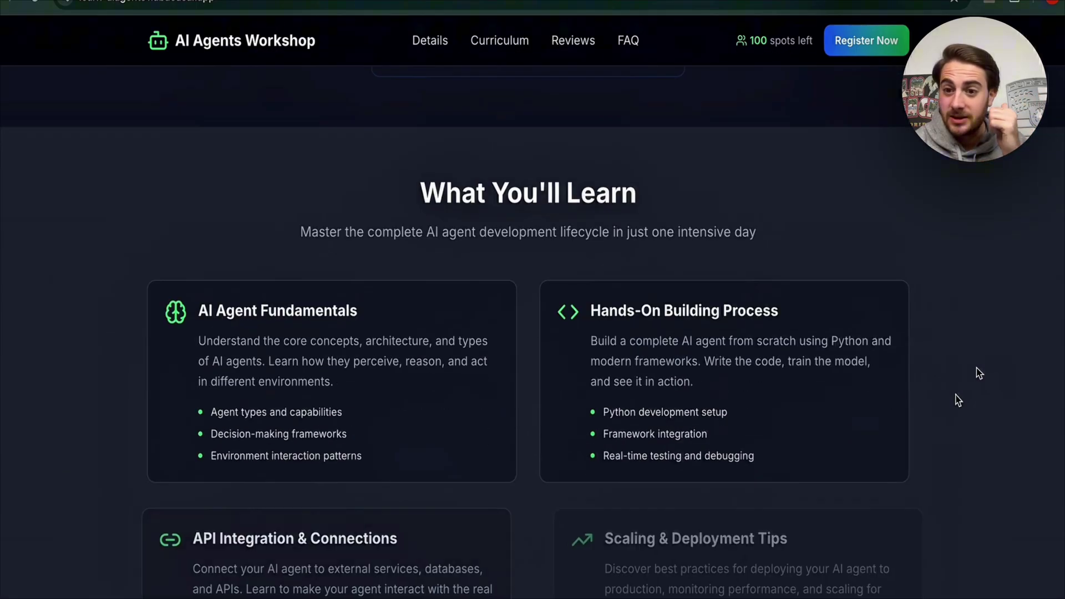
scroll(957, 400, down, 1)
scroll(957, 400, down, 3)
scroll(957, 400, down, 5)
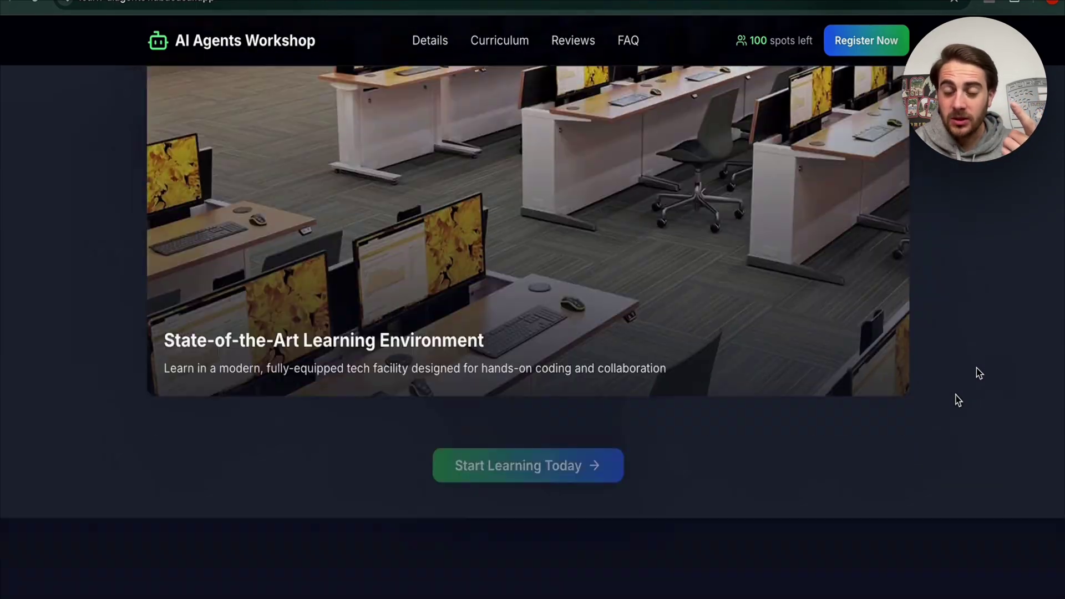
scroll(957, 401, down, 1)
scroll(957, 401, down, 2)
scroll(958, 400, down, 2)
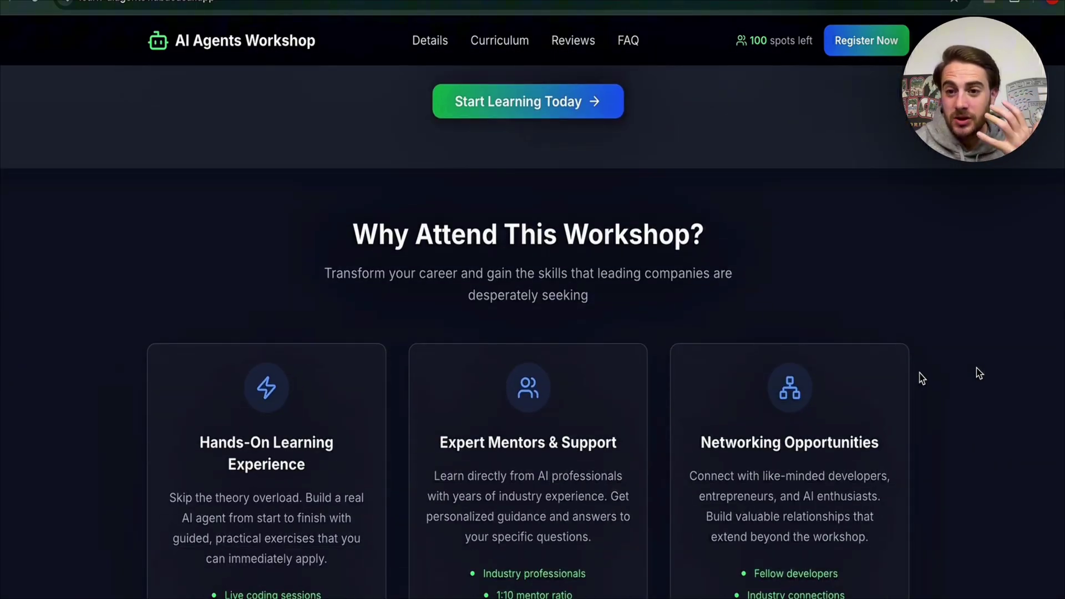
scroll(920, 377, down, 2)
scroll(919, 375, down, 2)
scroll(920, 376, down, 3)
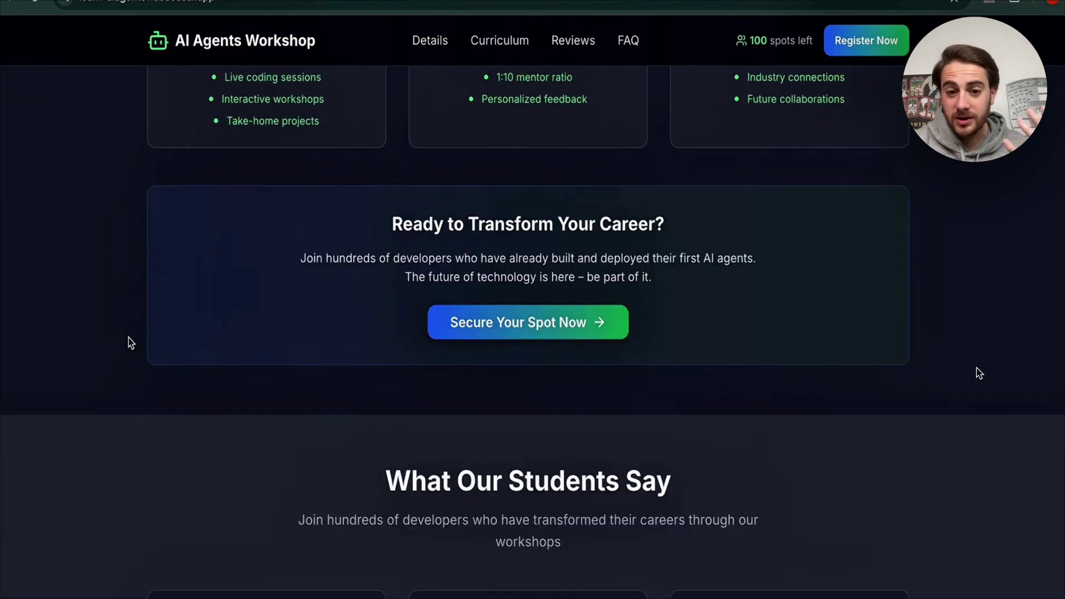
scroll(128, 340, down, 5)
Step: Focus the Full Name field in the $299 Secure Your Spot registration form
click(476, 292)
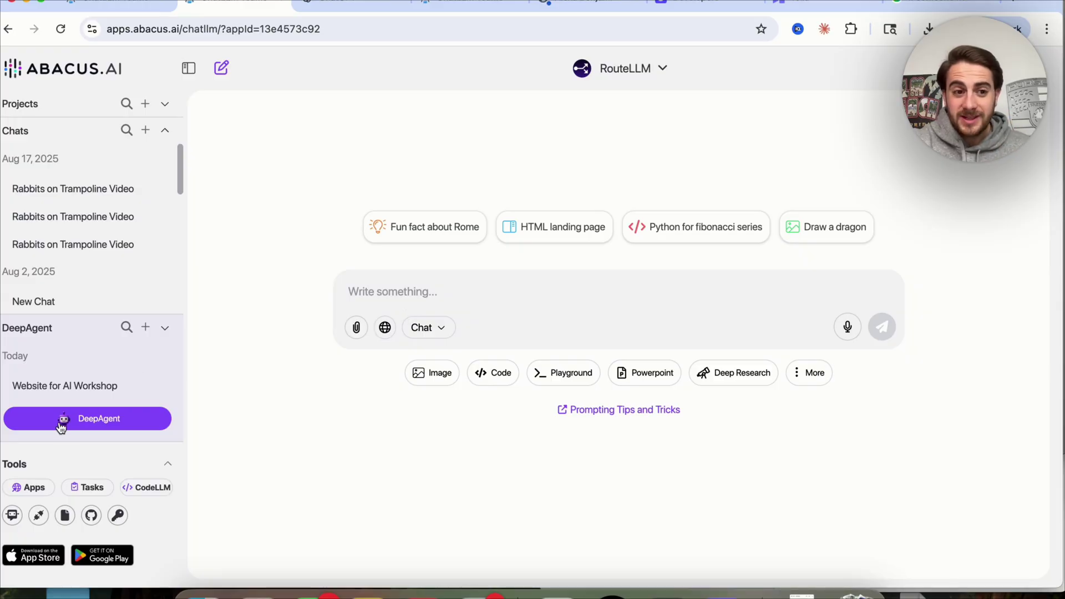
Step: Bring up the App with Stripe Payments template from DeepAgent's Apps examples
click(64, 422)
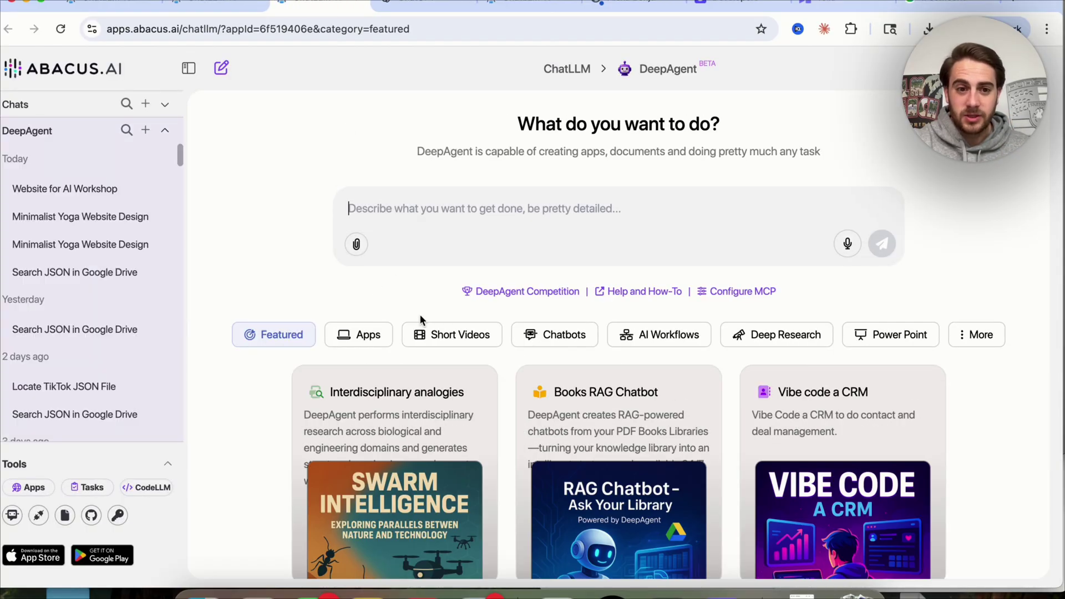
click(367, 335)
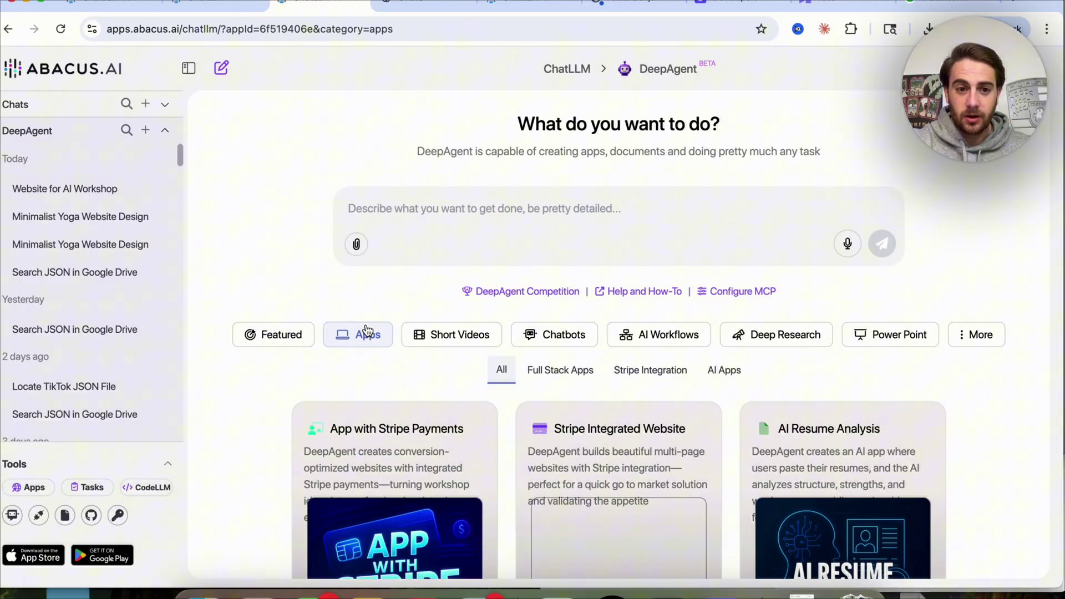
scroll(432, 501, down, 1)
click(434, 481)
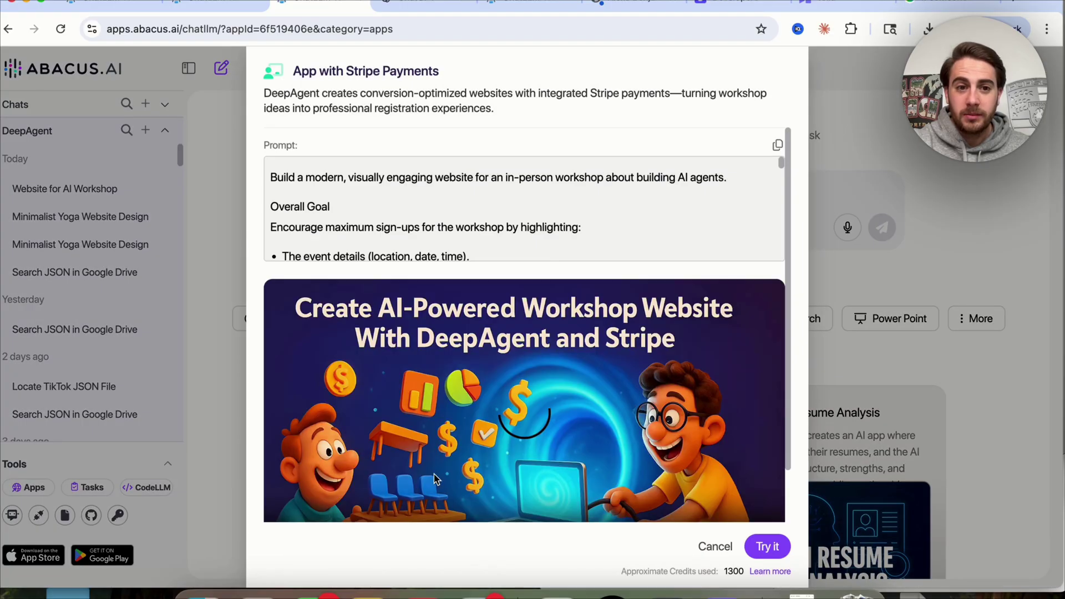
Step: Select the template's full workshop prompt text and move to the ChatGPT tab
triple_click(433, 177)
scroll(434, 176, down, 3)
scroll(433, 178, down, 2)
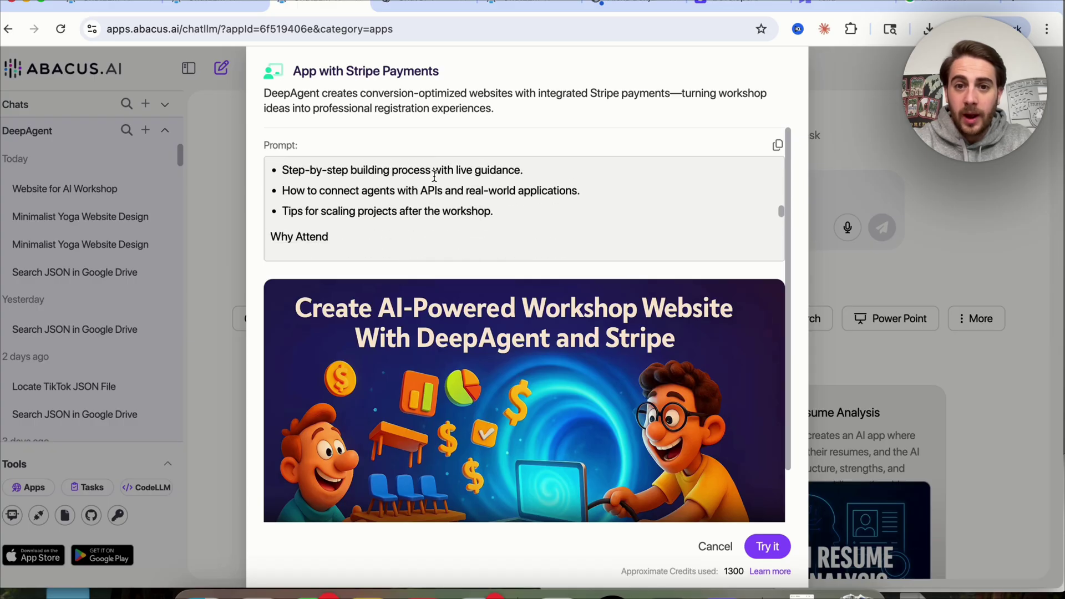
scroll(434, 179, down, 2)
scroll(435, 181, down, 2)
scroll(435, 181, down, 3)
scroll(499, 183, down, 1)
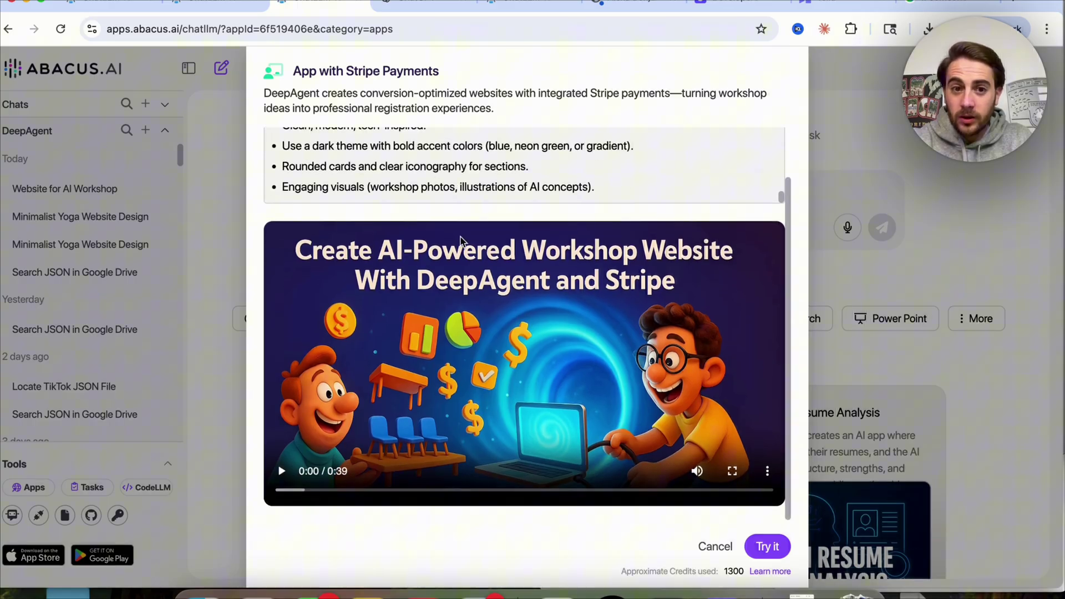
shift+click(566, 186)
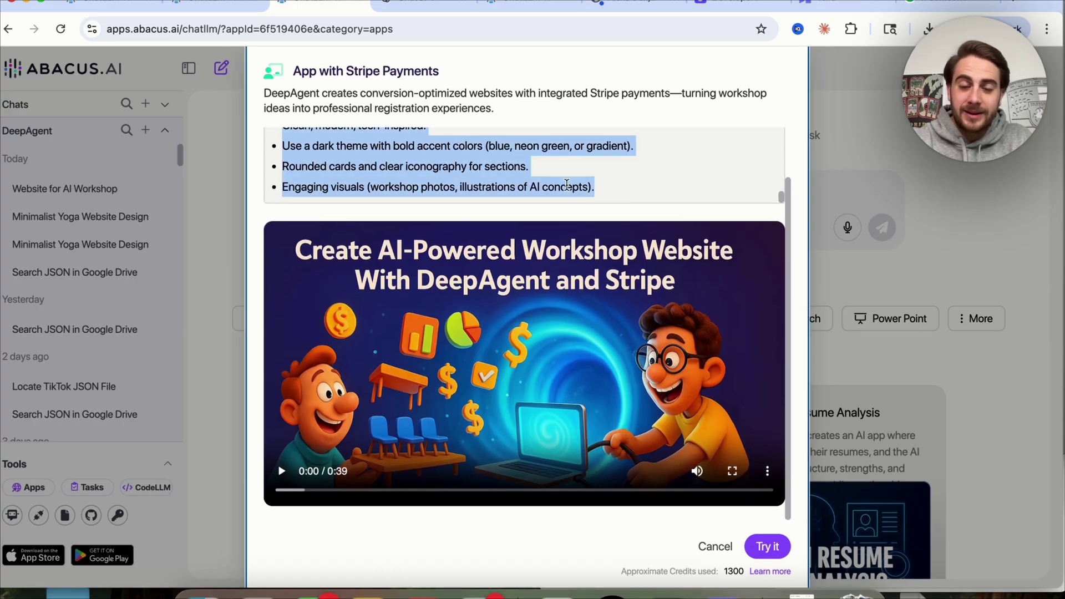
click(424, 5)
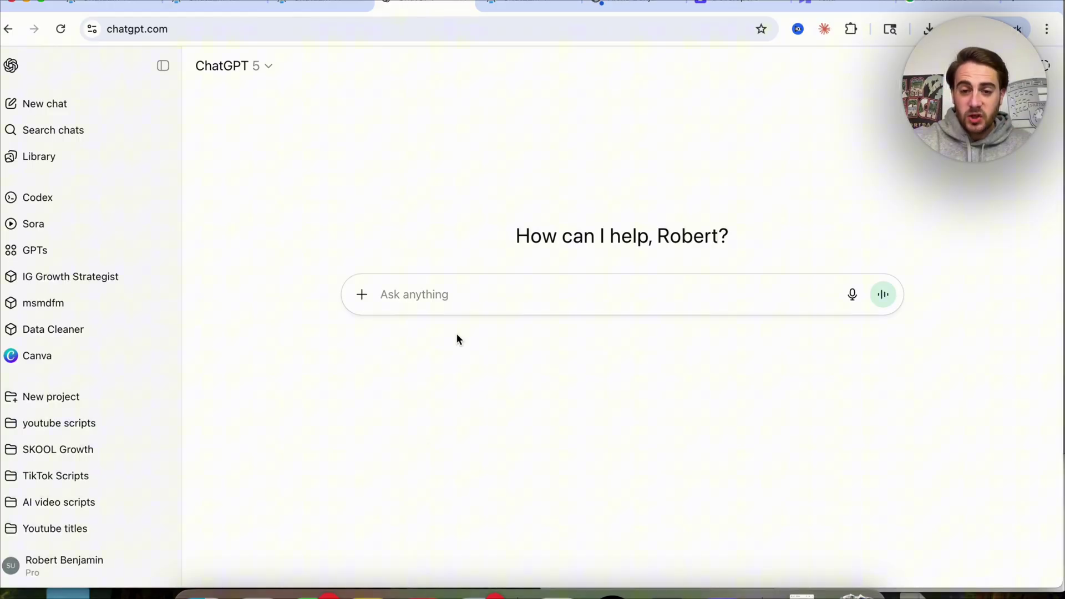
Step: Set ChatGPT's model to GPT-5 Instant and focus the message box
click(223, 63)
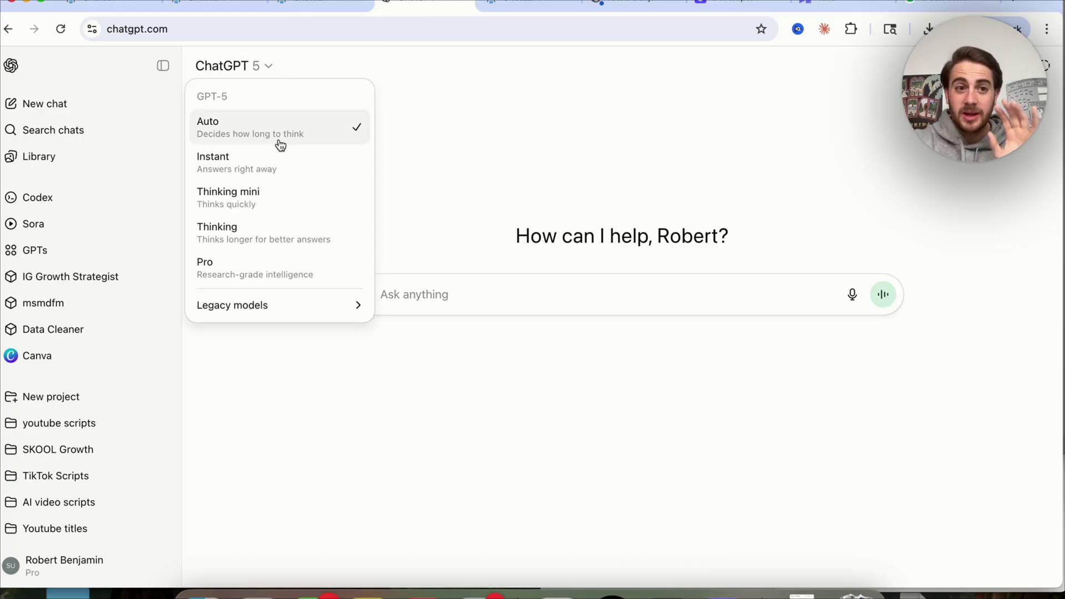
click(262, 170)
click(455, 284)
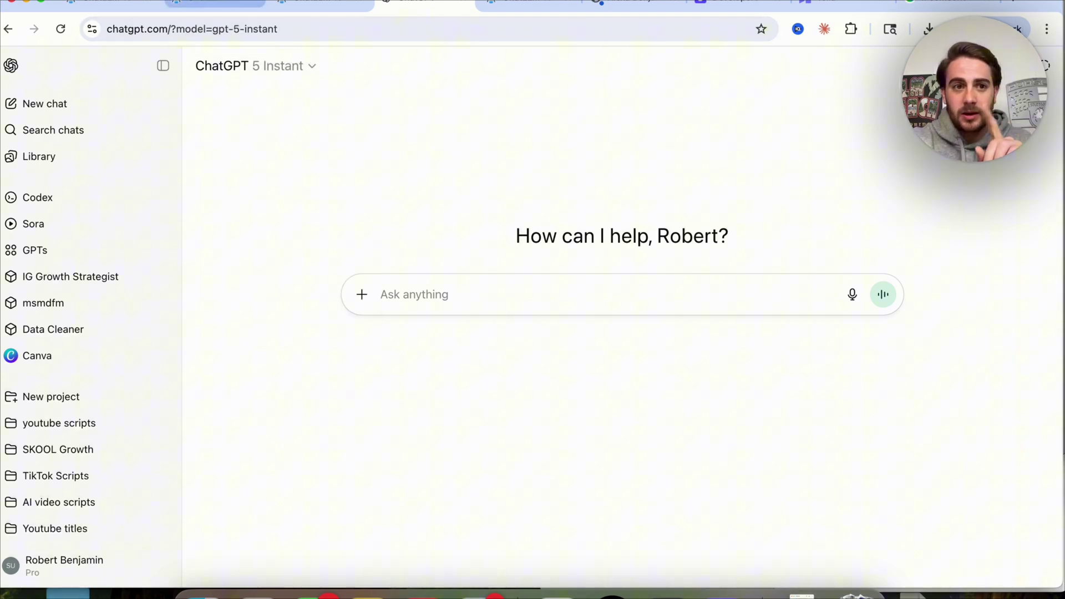
Step: Return to the Abacus.AI chat and bring up its model list
click(224, 6)
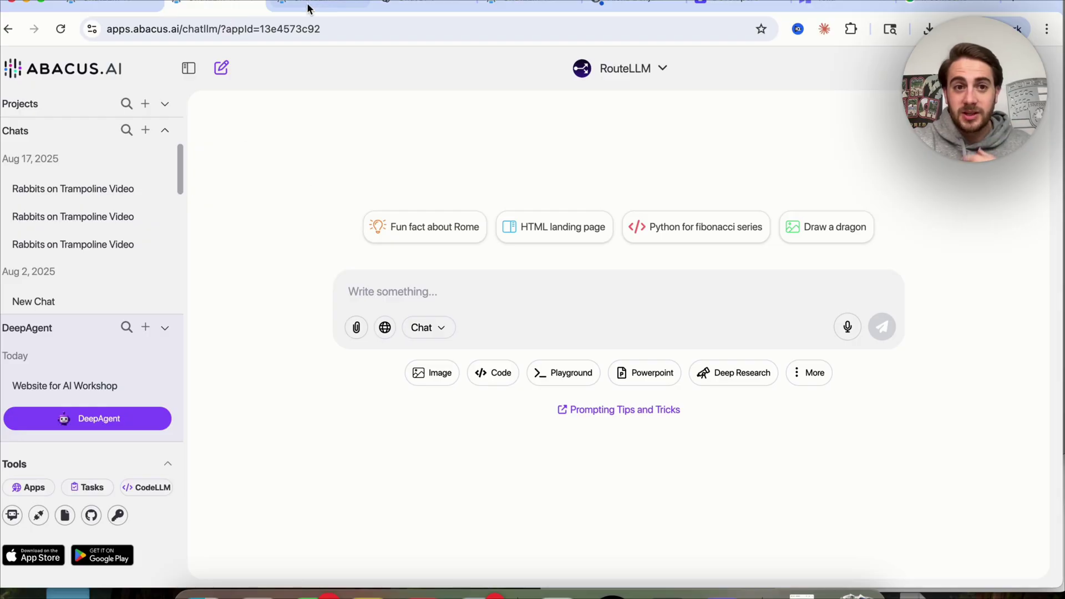
click(395, 3)
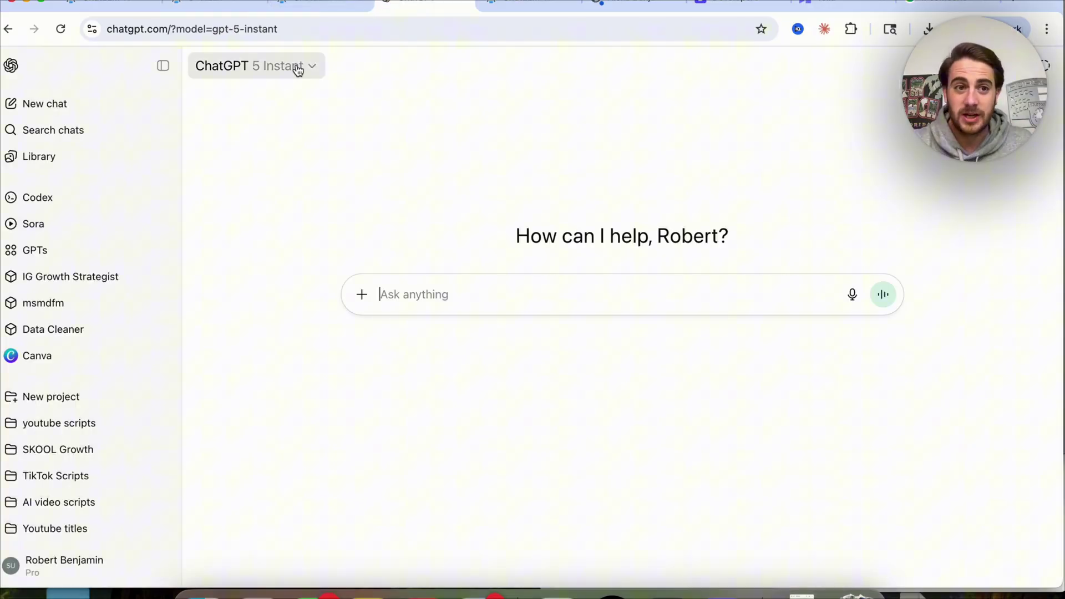
click(192, 2)
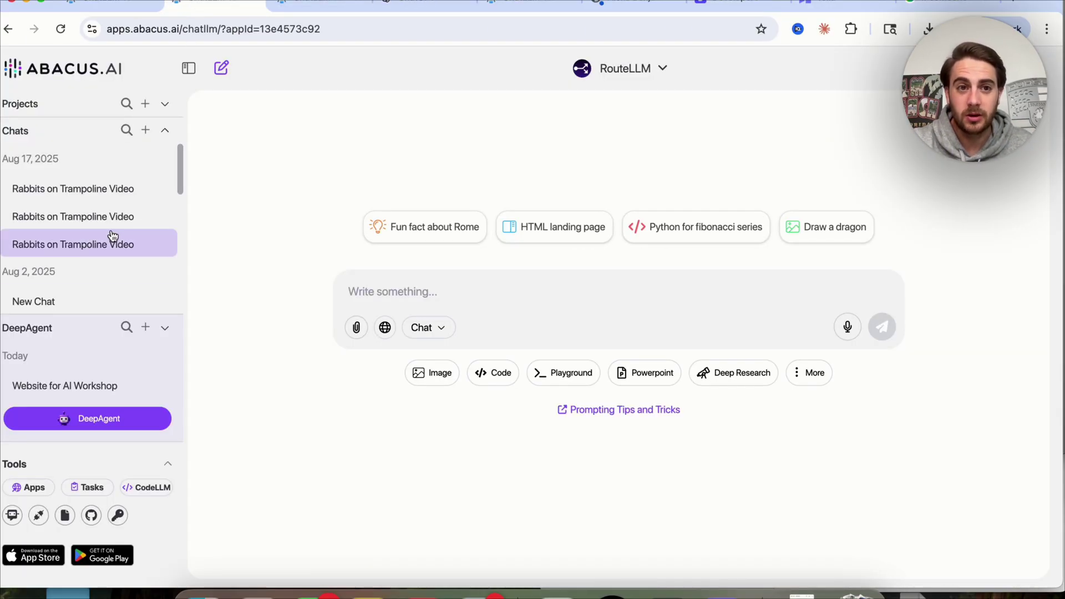
click(624, 74)
Step: With GPT-5 selected, send the pasted workshop prompt as the format to follow, then cancel the reply
click(580, 238)
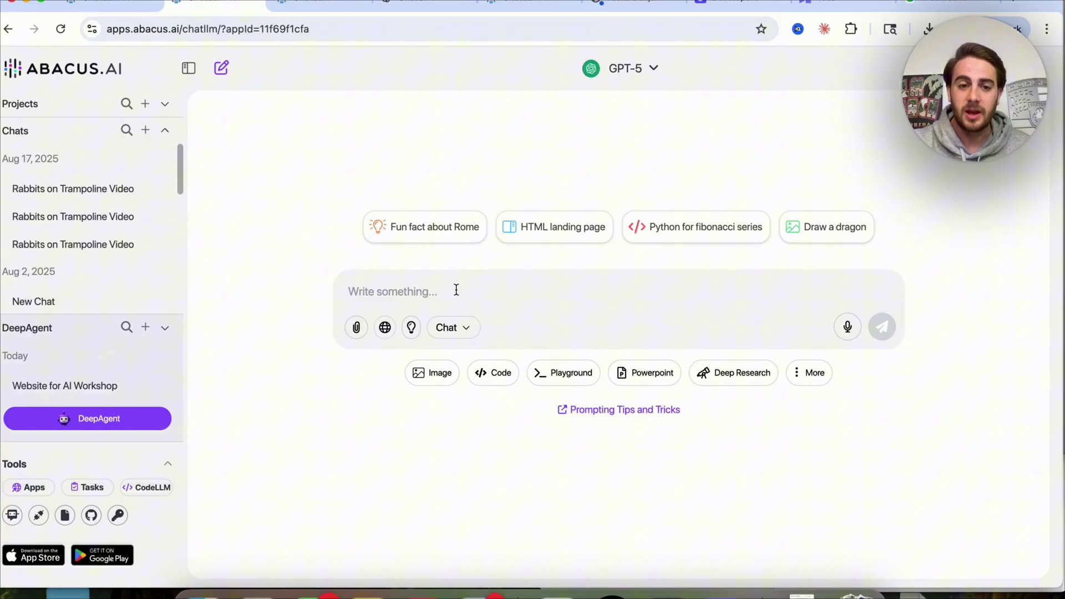
text(I need)
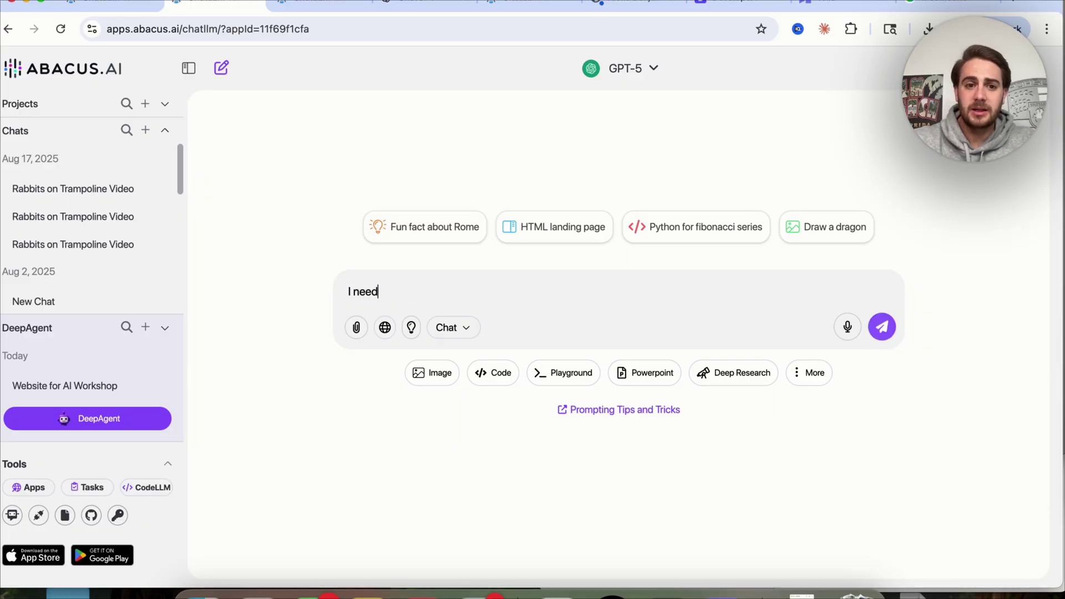
text( to create a perfe)
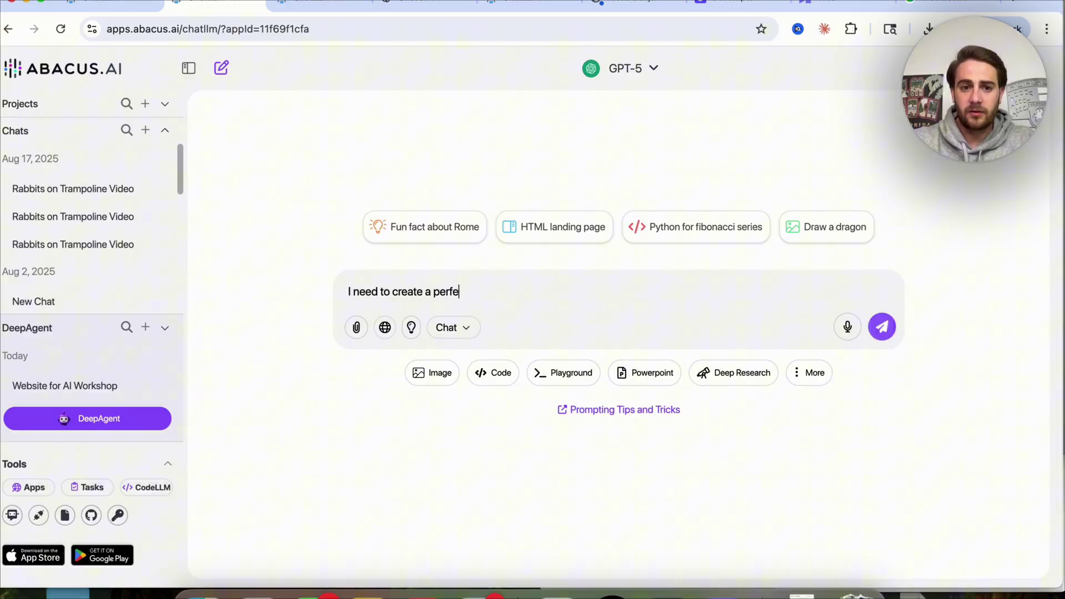
text(ct prompt for my i)
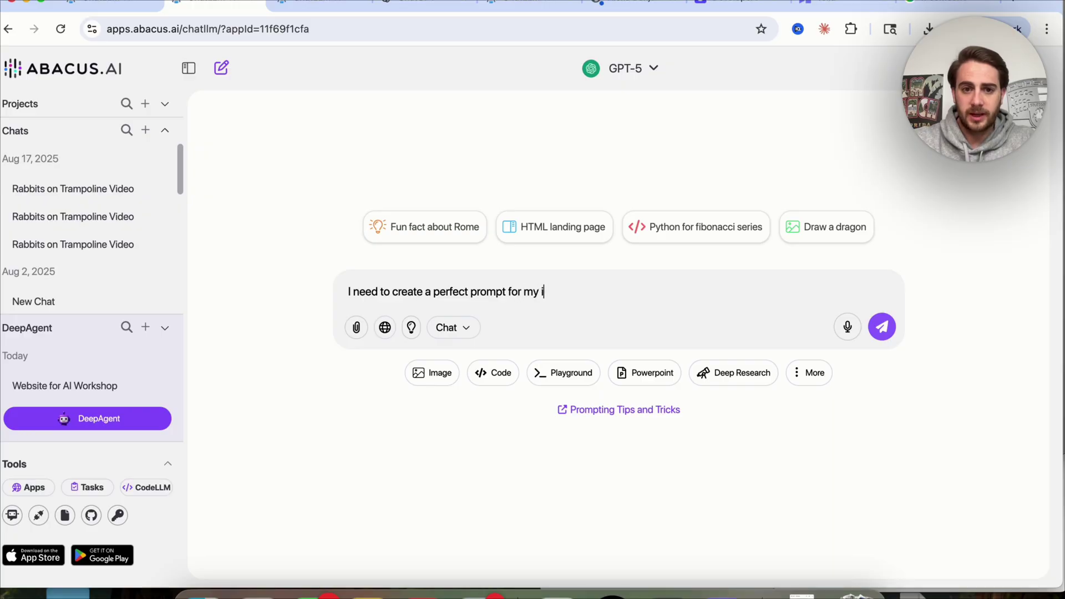
text(dea. The prompt )
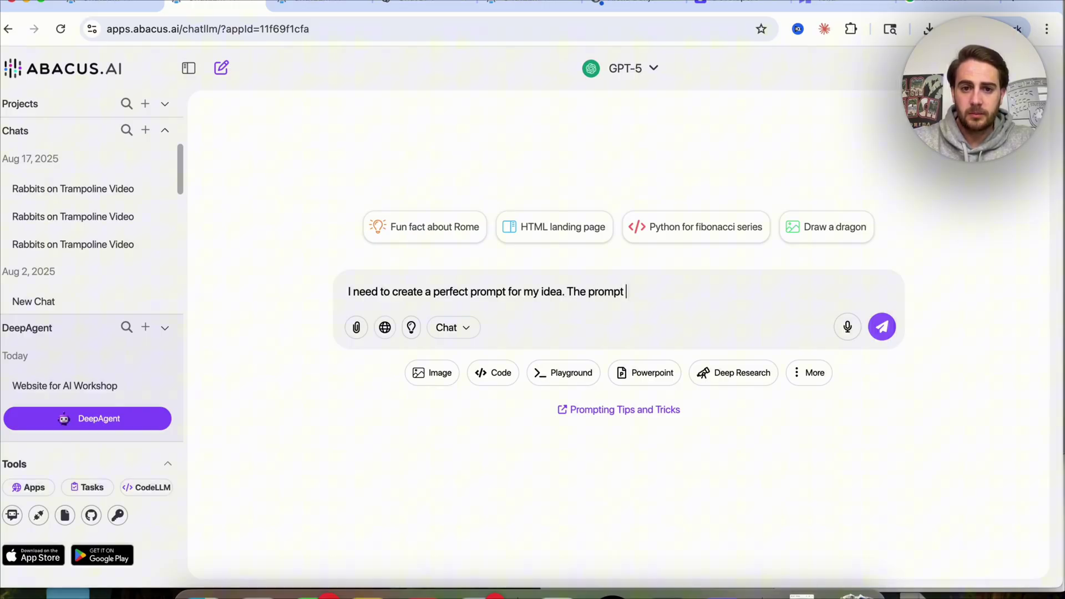
text(should be in this format)
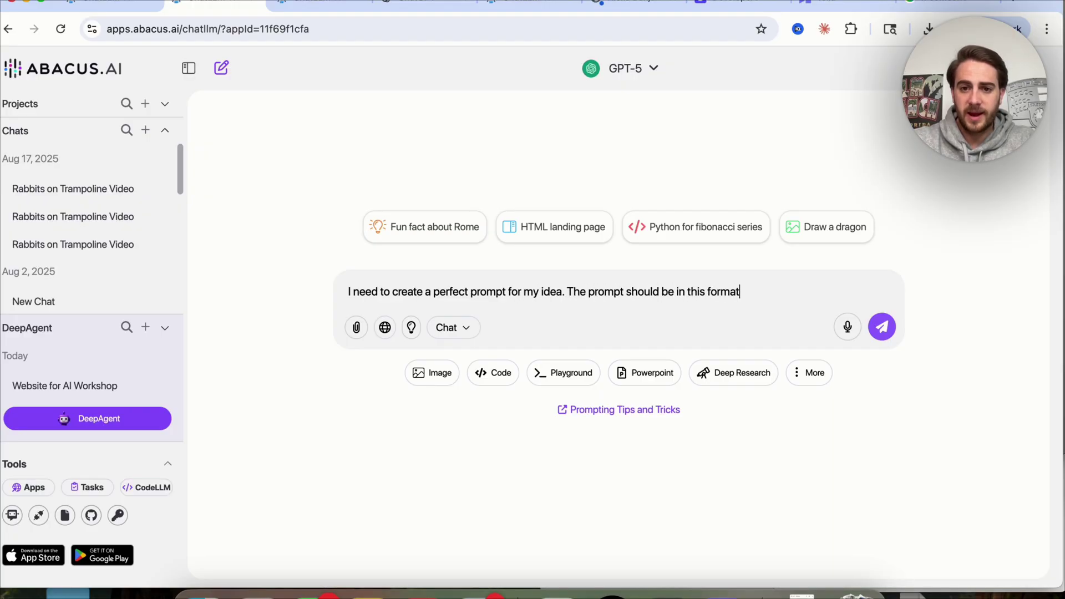
key(super+v)
key(Return)
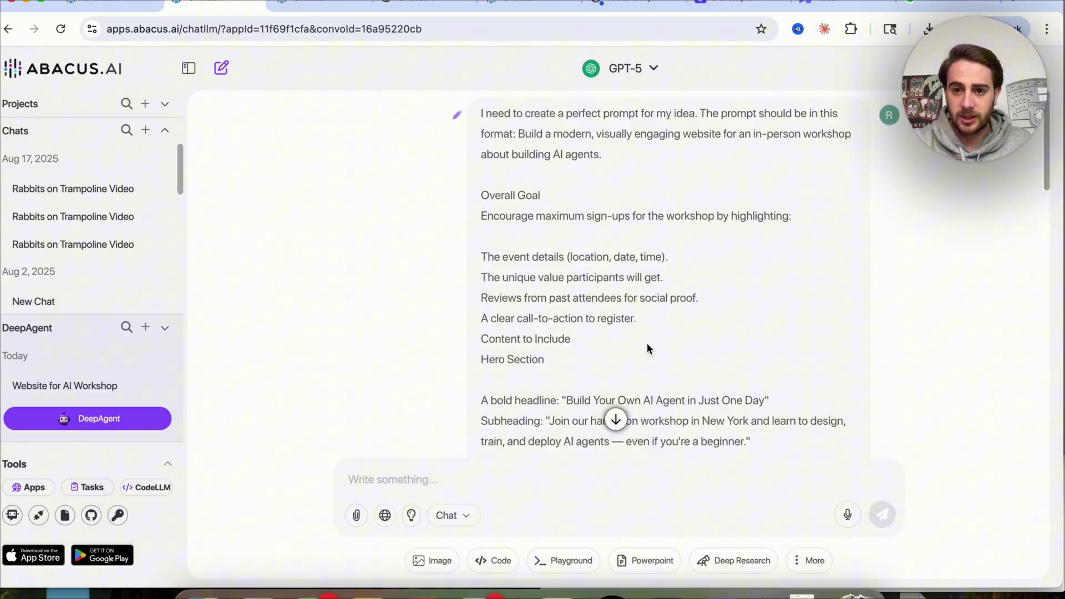
click(882, 514)
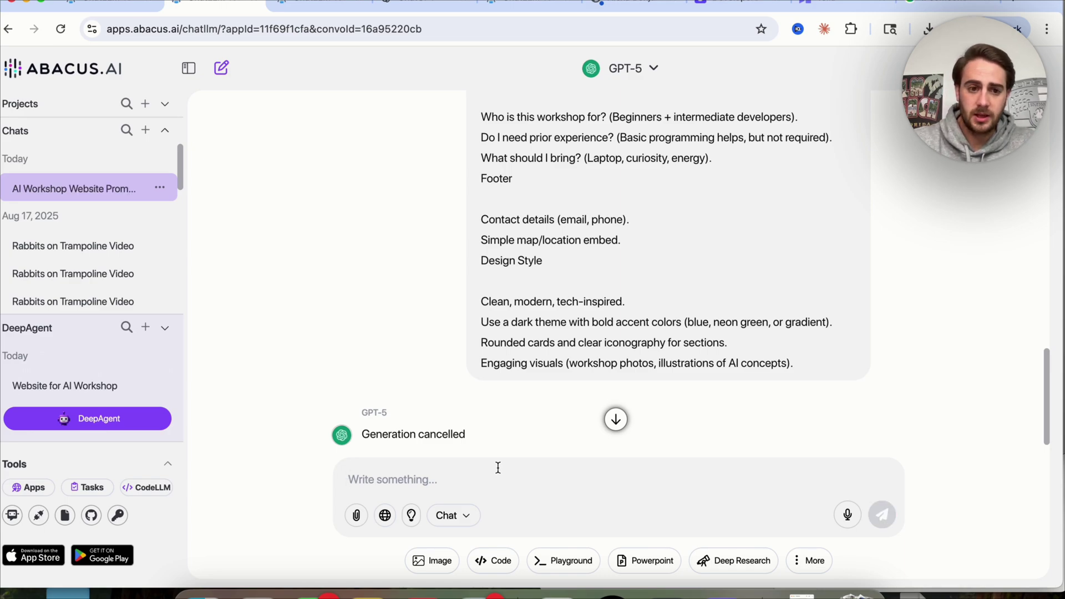
text(Please keep asking)
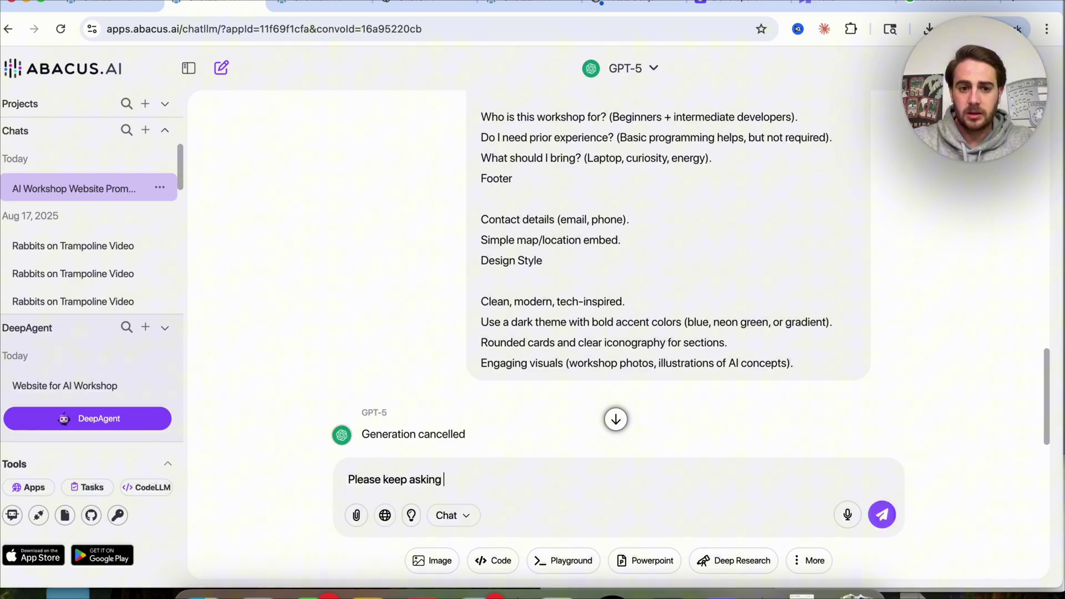
text( me questions about my)
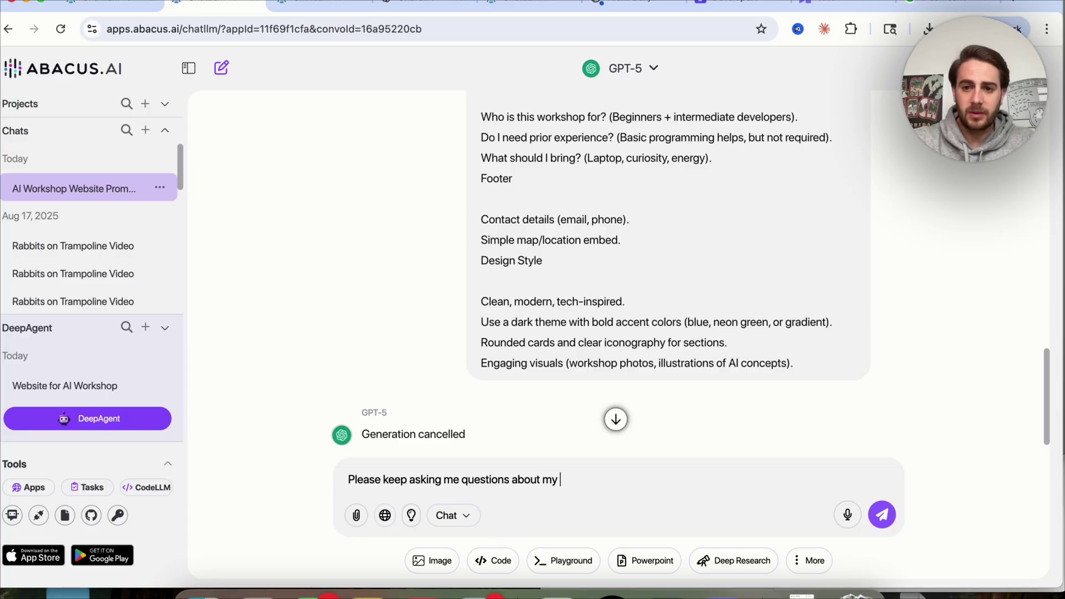
text(idea until youhave)
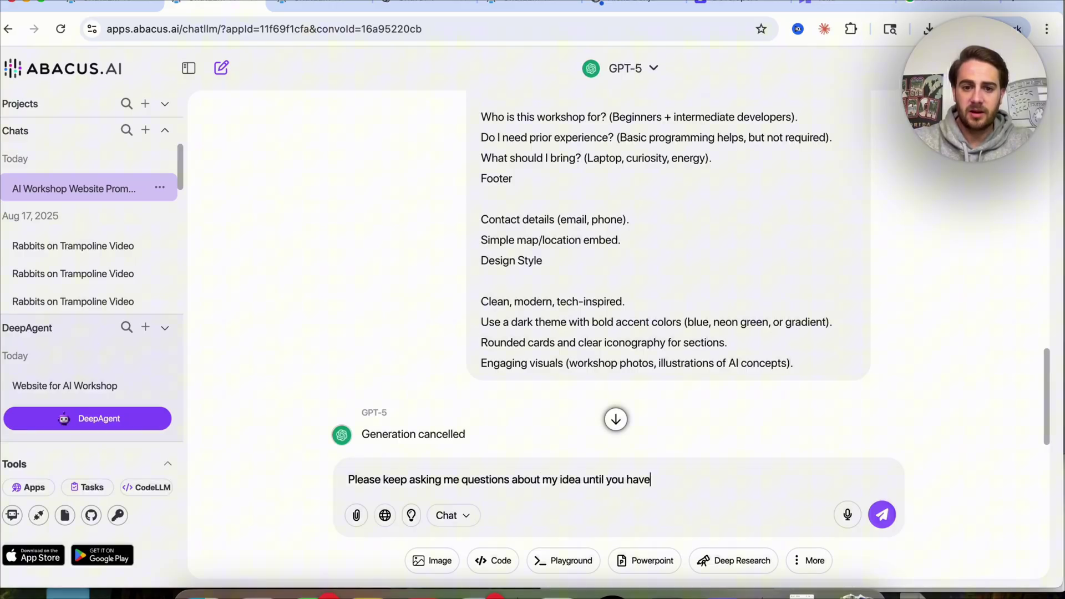
text( all of the context y)
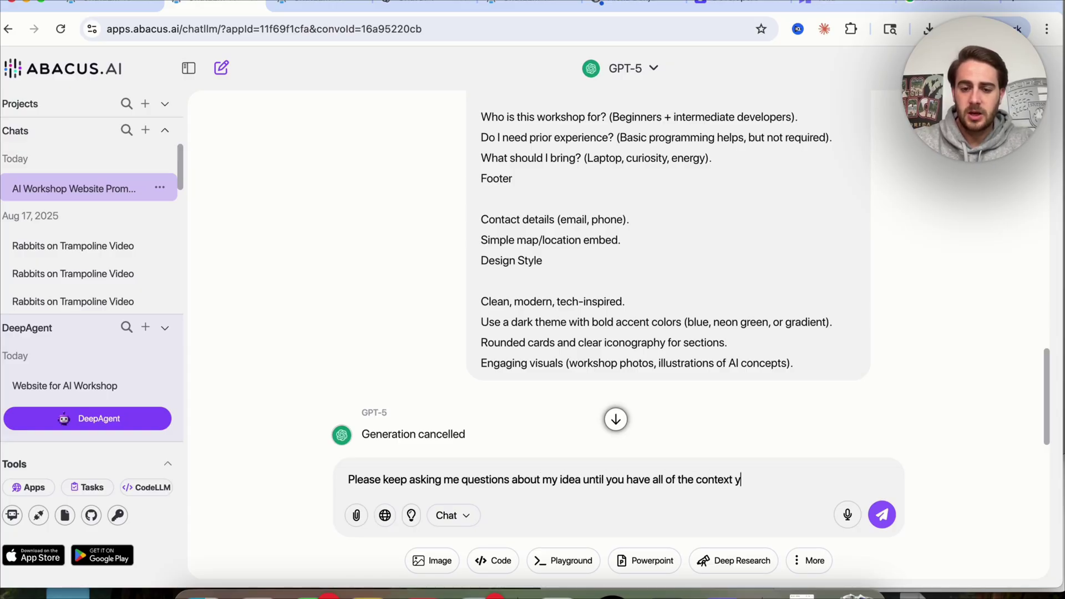
text(tually create th)
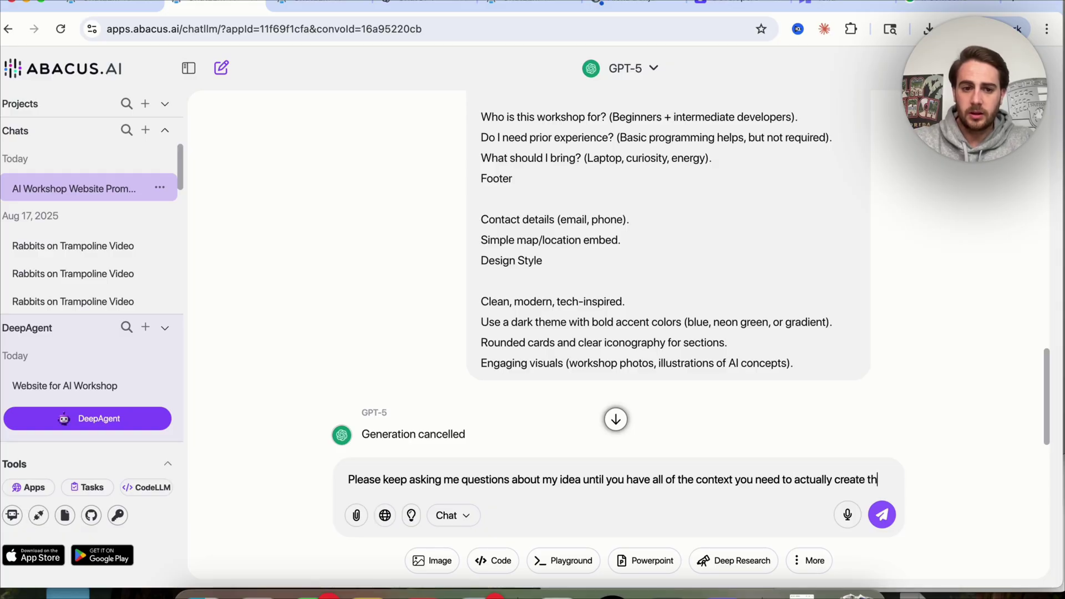
text(e prompt in the format)
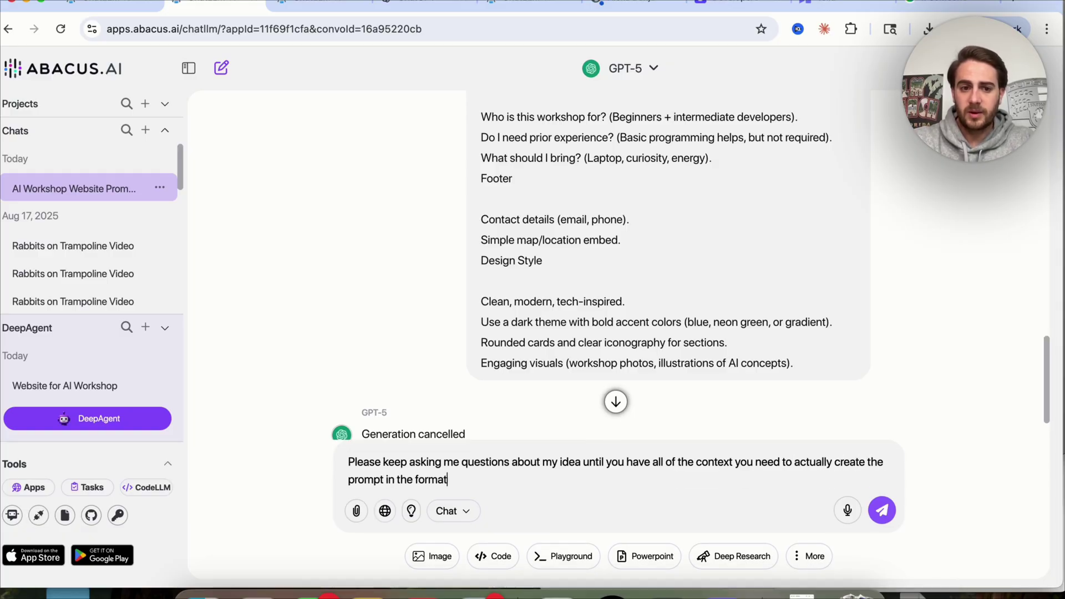
text( that I just provid)
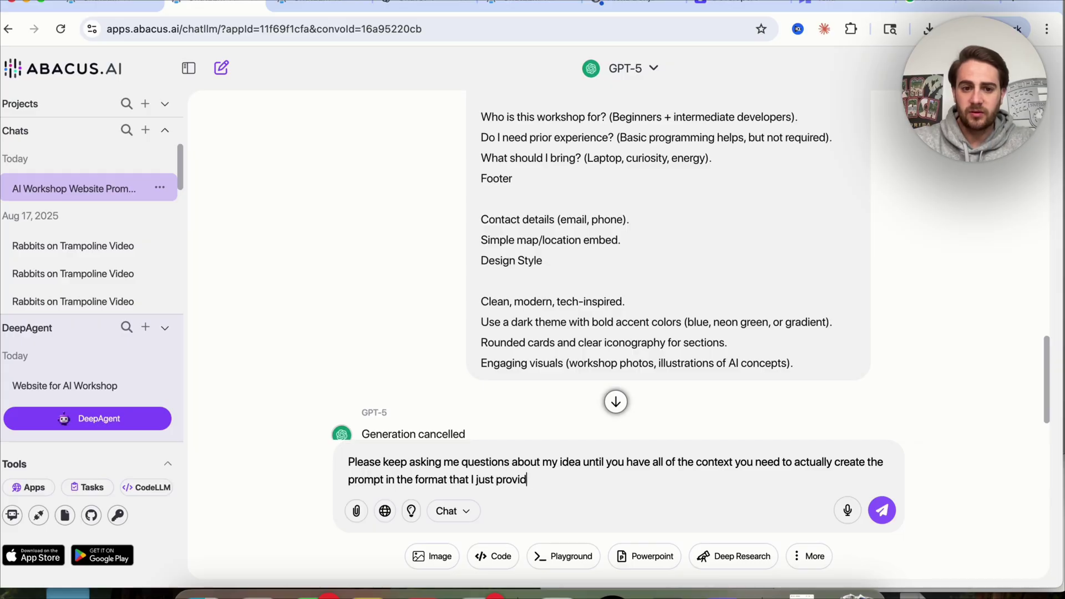
text(u with)
Step: Send the follow-up asking GPT-5 to keep asking questions until it has full context
key(Return)
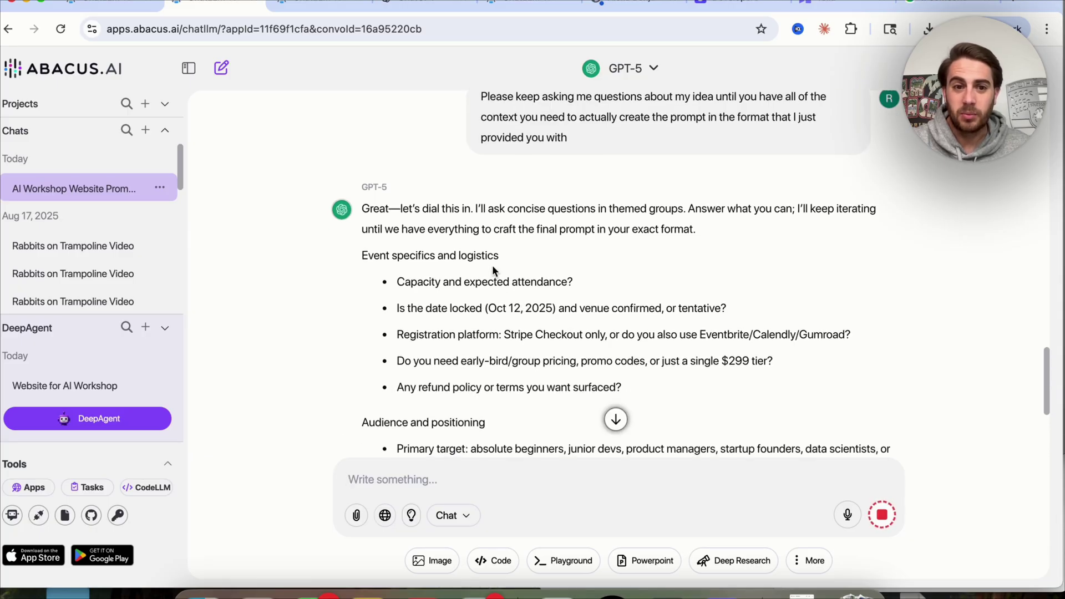
scroll(492, 267, down, 1)
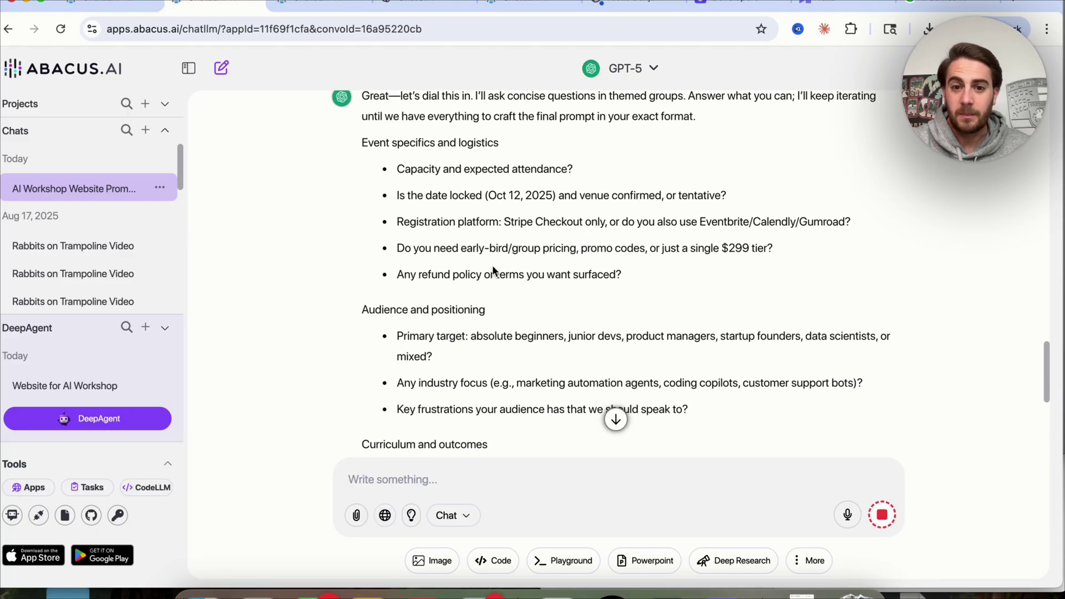
scroll(492, 266, down, 1)
scroll(492, 270, down, 3)
scroll(492, 271, down, 3)
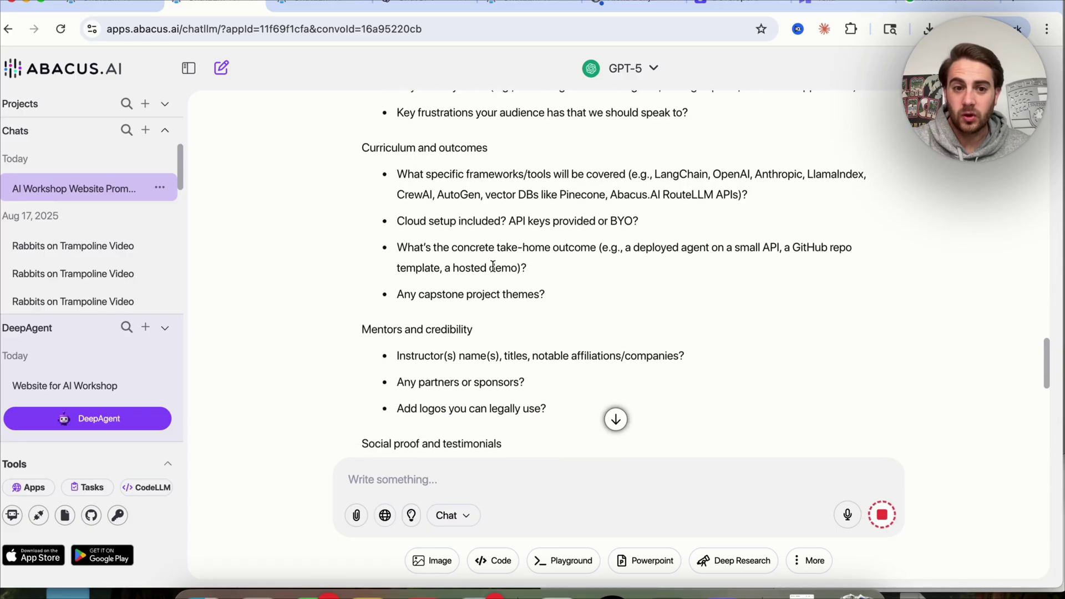
scroll(516, 350, down, 2)
scroll(550, 447, down, 1)
scroll(551, 448, down, 3)
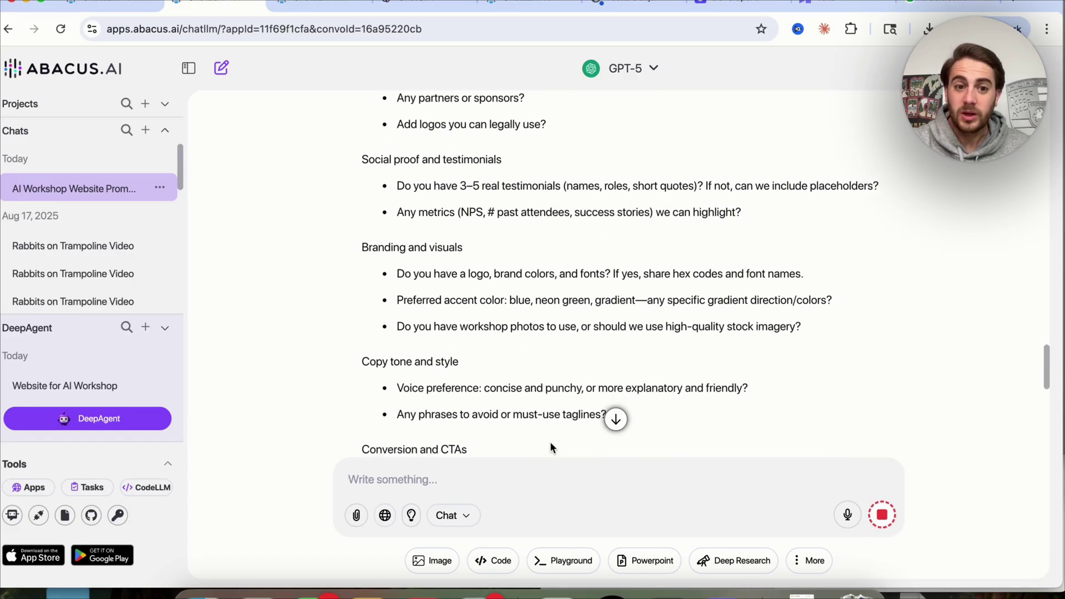
scroll(550, 448, down, 2)
scroll(550, 445, down, 1)
scroll(549, 445, down, 3)
scroll(550, 442, down, 1)
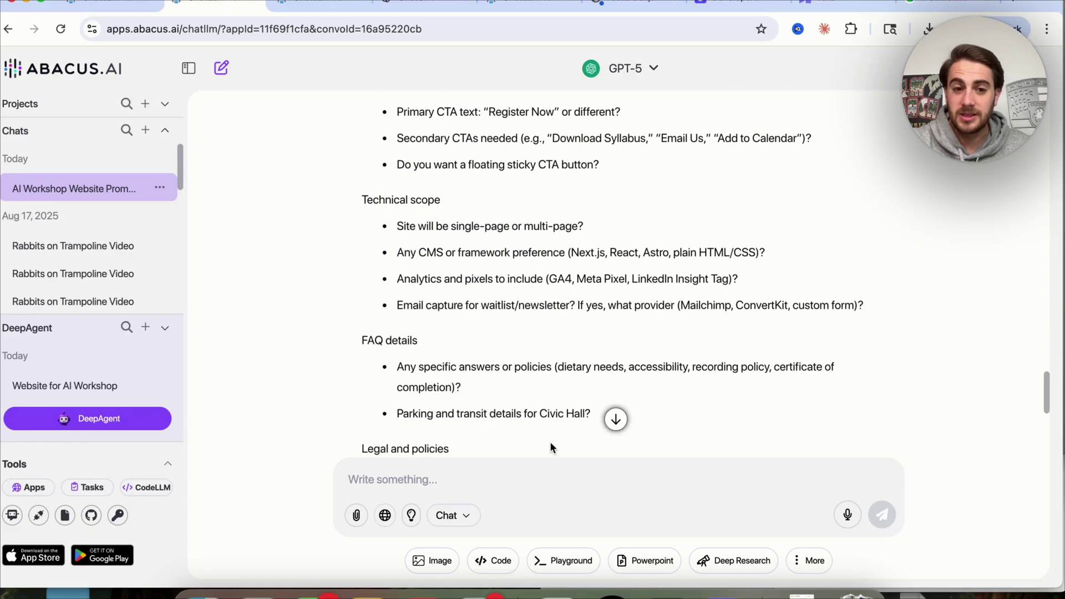
scroll(550, 442, down, 2)
scroll(549, 441, down, 2)
scroll(550, 446, down, 2)
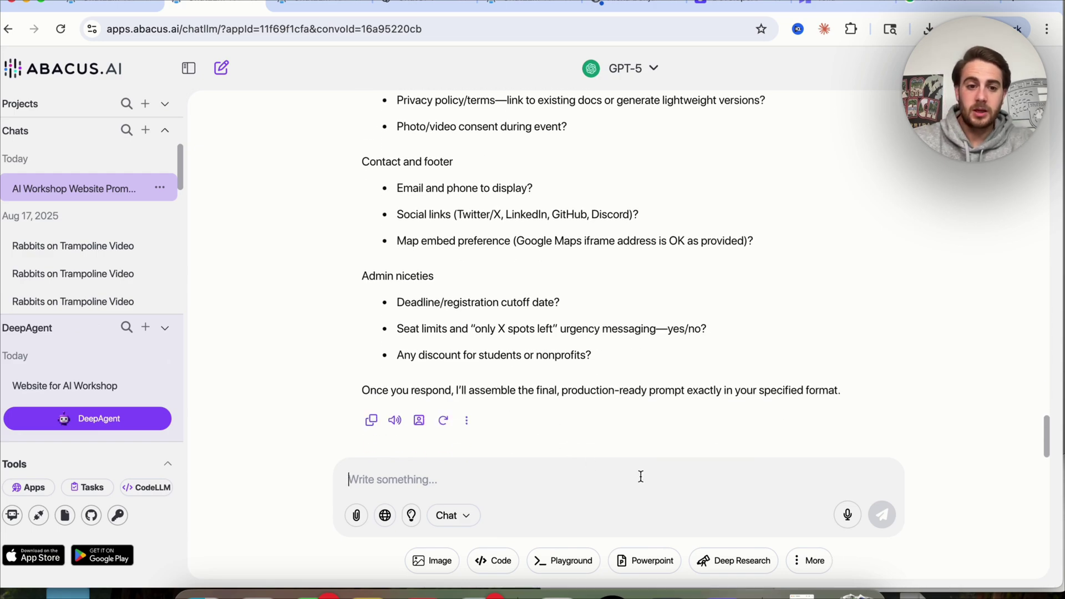
Step: Send the clarification that the idea is entirely different but should use the same format
key(BackSpace)
key(BackSpace)
text(No it's a completely different idea - it should just be the in the)
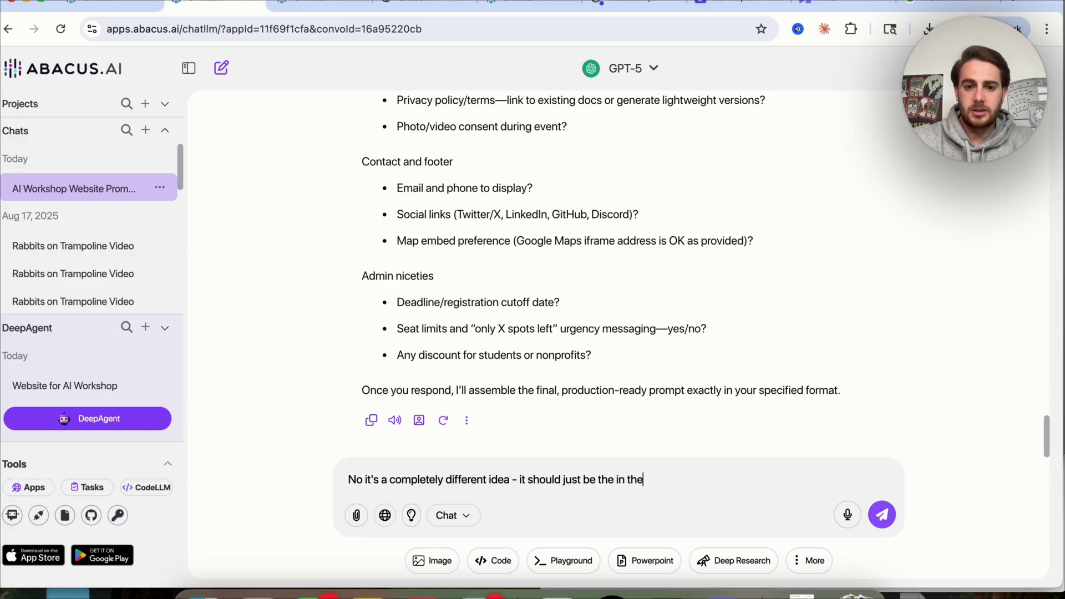
text(same format as that last prompt)
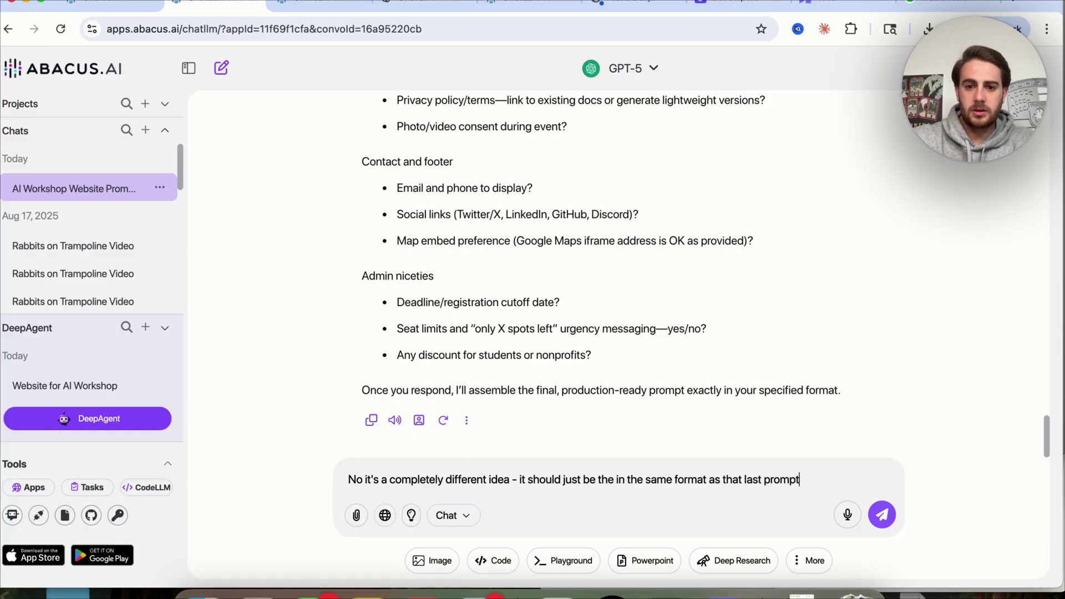
key(Return)
scroll(540, 270, up, 1)
scroll(540, 270, up, 5)
scroll(540, 271, up, 3)
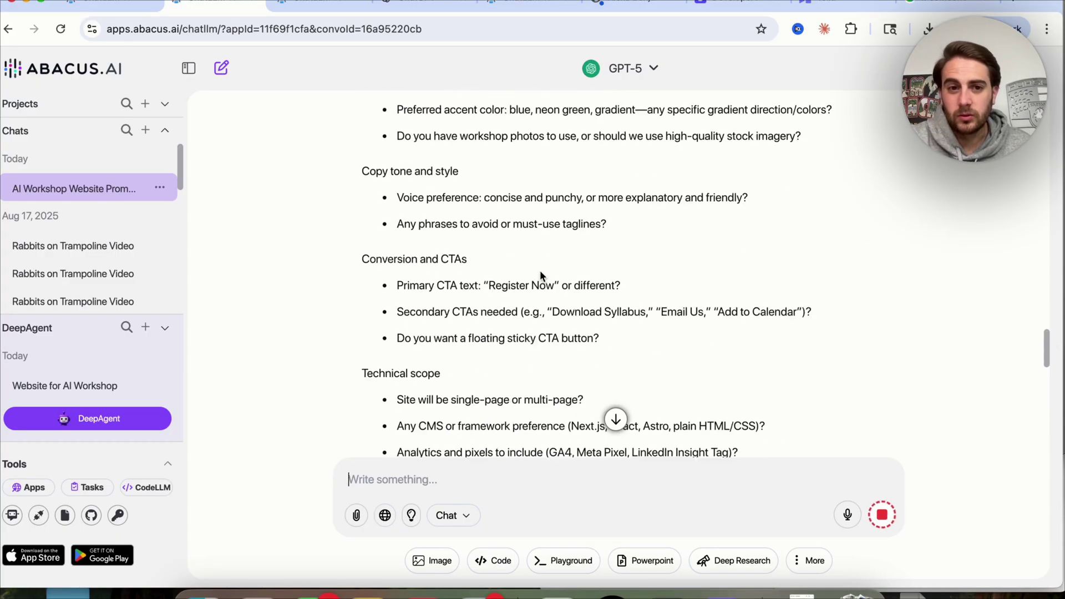
scroll(540, 273, up, 4)
scroll(541, 272, up, 3)
scroll(540, 274, up, 3)
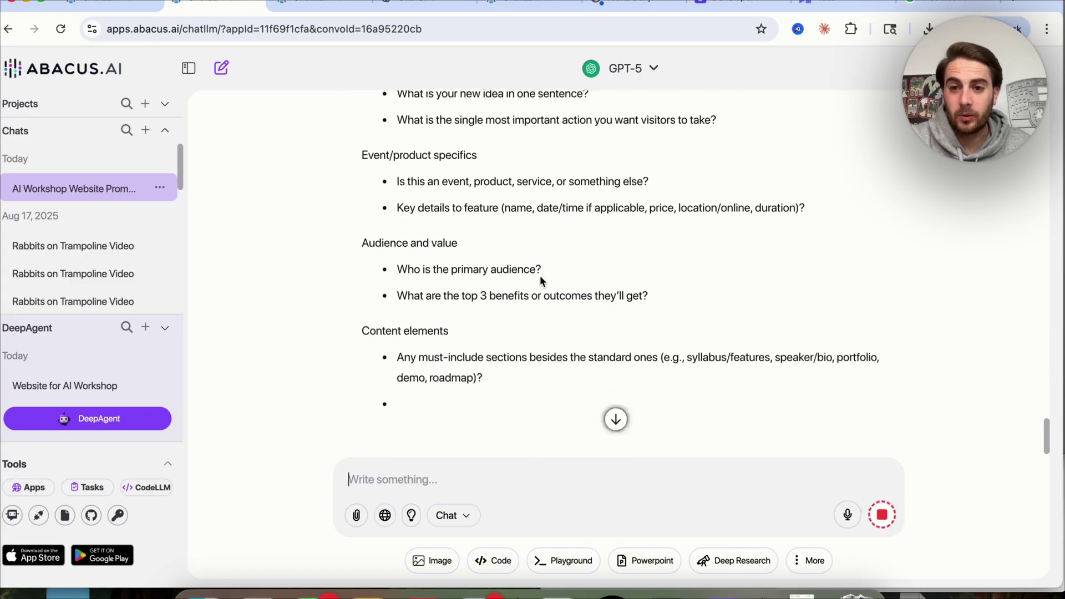
scroll(559, 307, up, 3)
scroll(558, 308, up, 2)
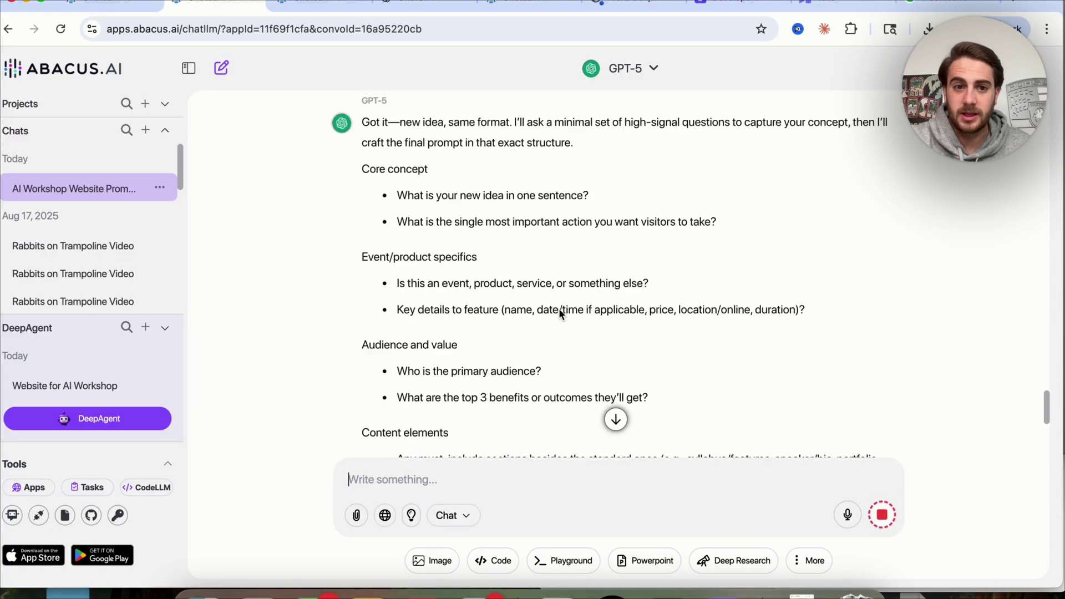
scroll(558, 309, up, 2)
scroll(559, 309, down, 1)
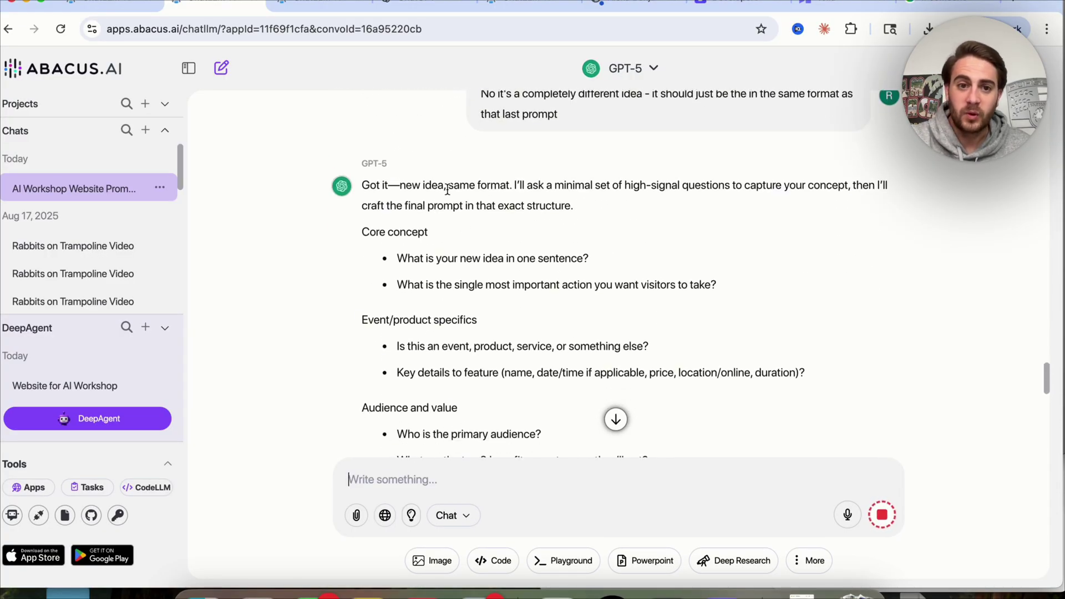
scroll(504, 234, down, 2)
scroll(407, 244, down, 1)
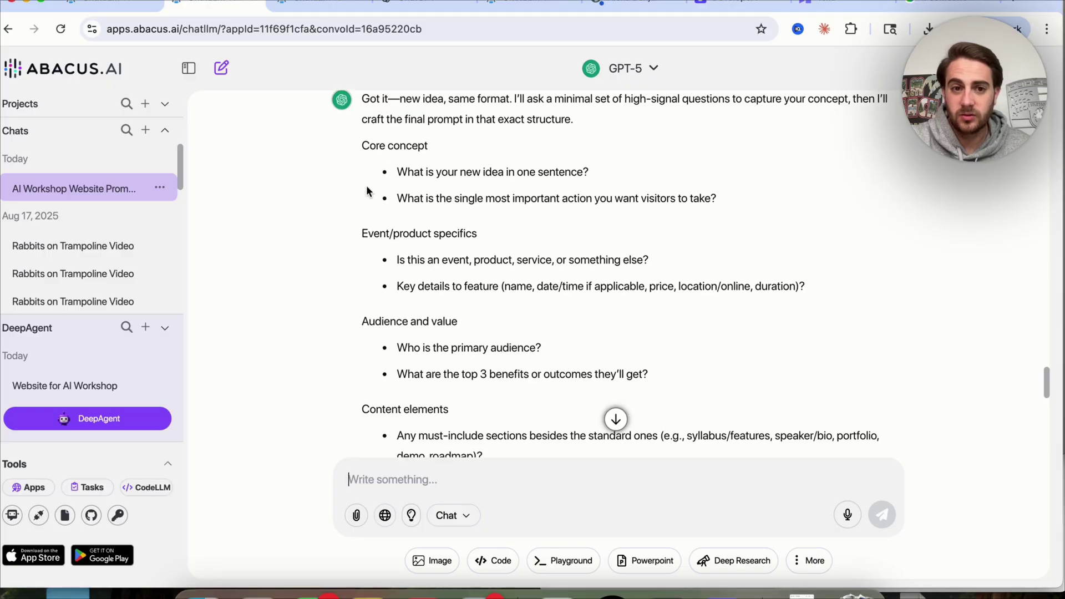
scroll(405, 247, down, 4)
scroll(406, 246, down, 4)
scroll(406, 245, down, 5)
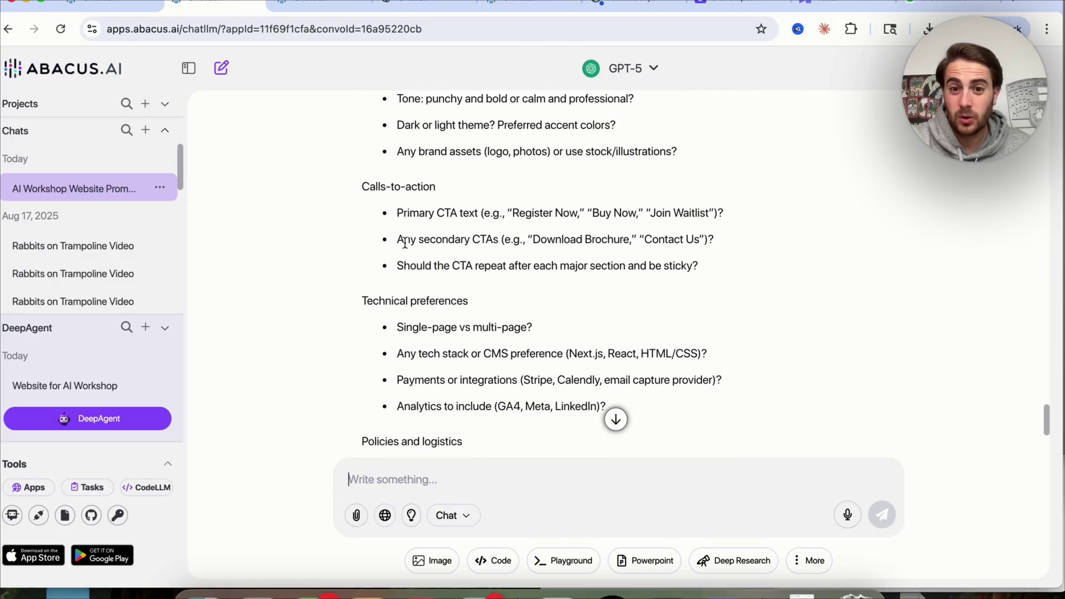
scroll(406, 243, down, 2)
scroll(405, 243, down, 5)
scroll(406, 243, down, 2)
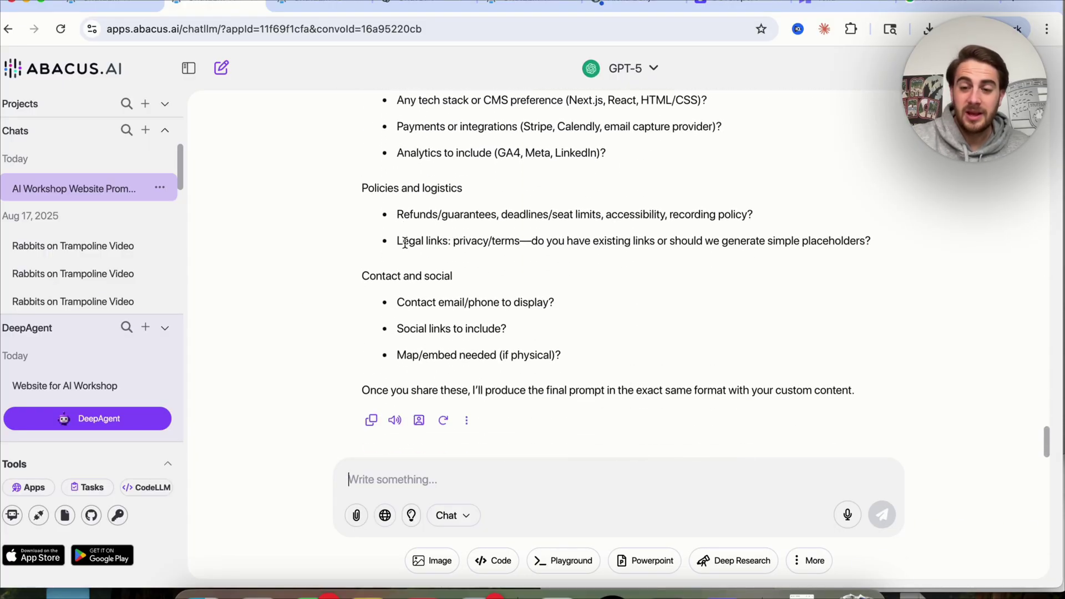
scroll(405, 243, up, 10)
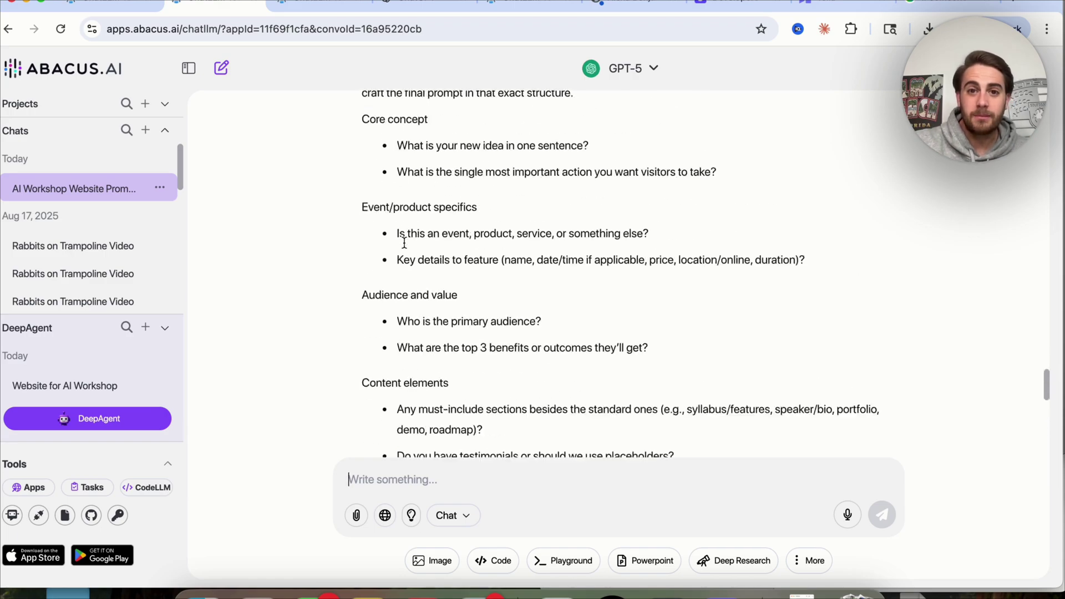
scroll(404, 242, up, 8)
scroll(404, 243, up, 10)
scroll(404, 243, up, 5)
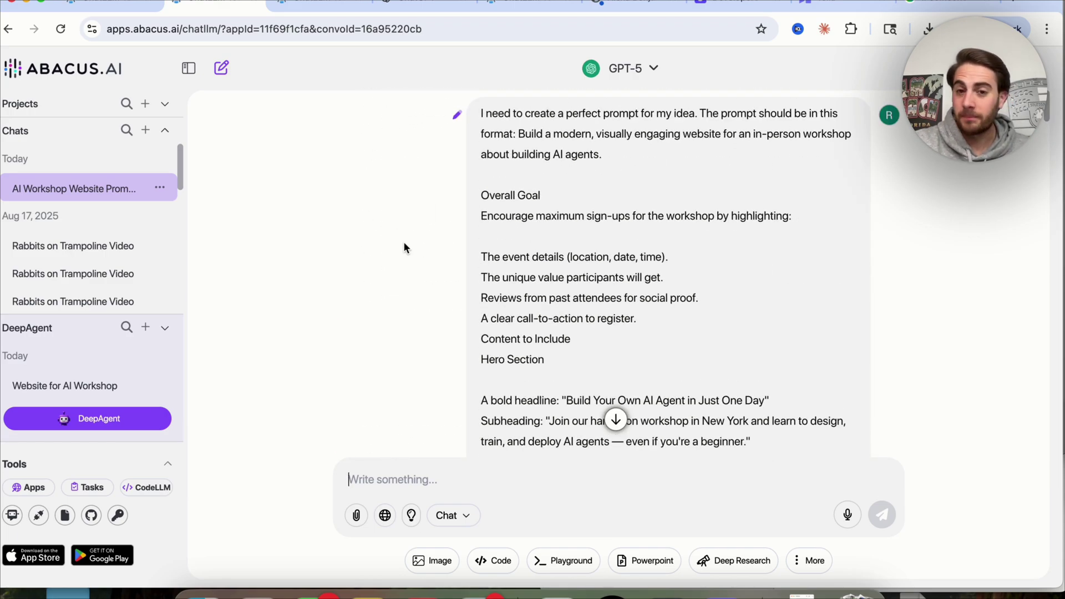
scroll(404, 243, down, 5)
scroll(404, 248, down, 3)
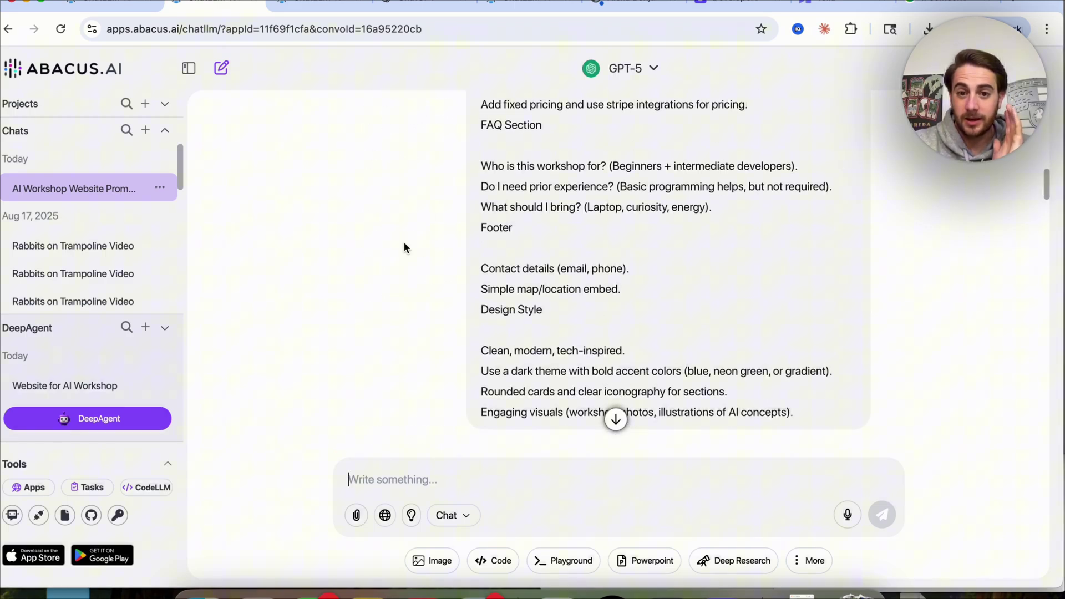
Step: Start a fresh DeepAgent task page from the left sidebar
click(132, 424)
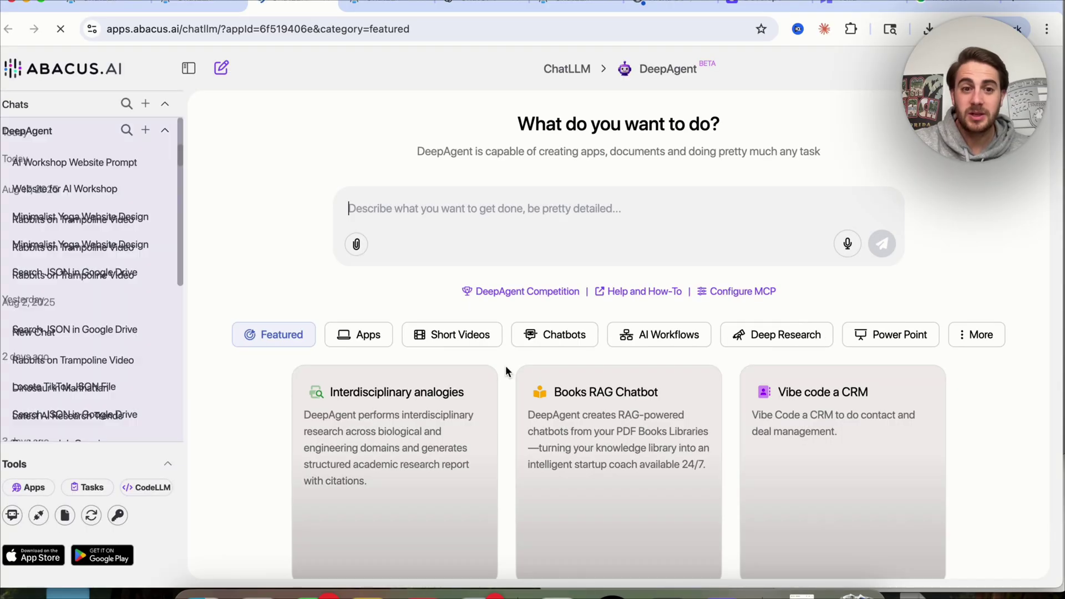